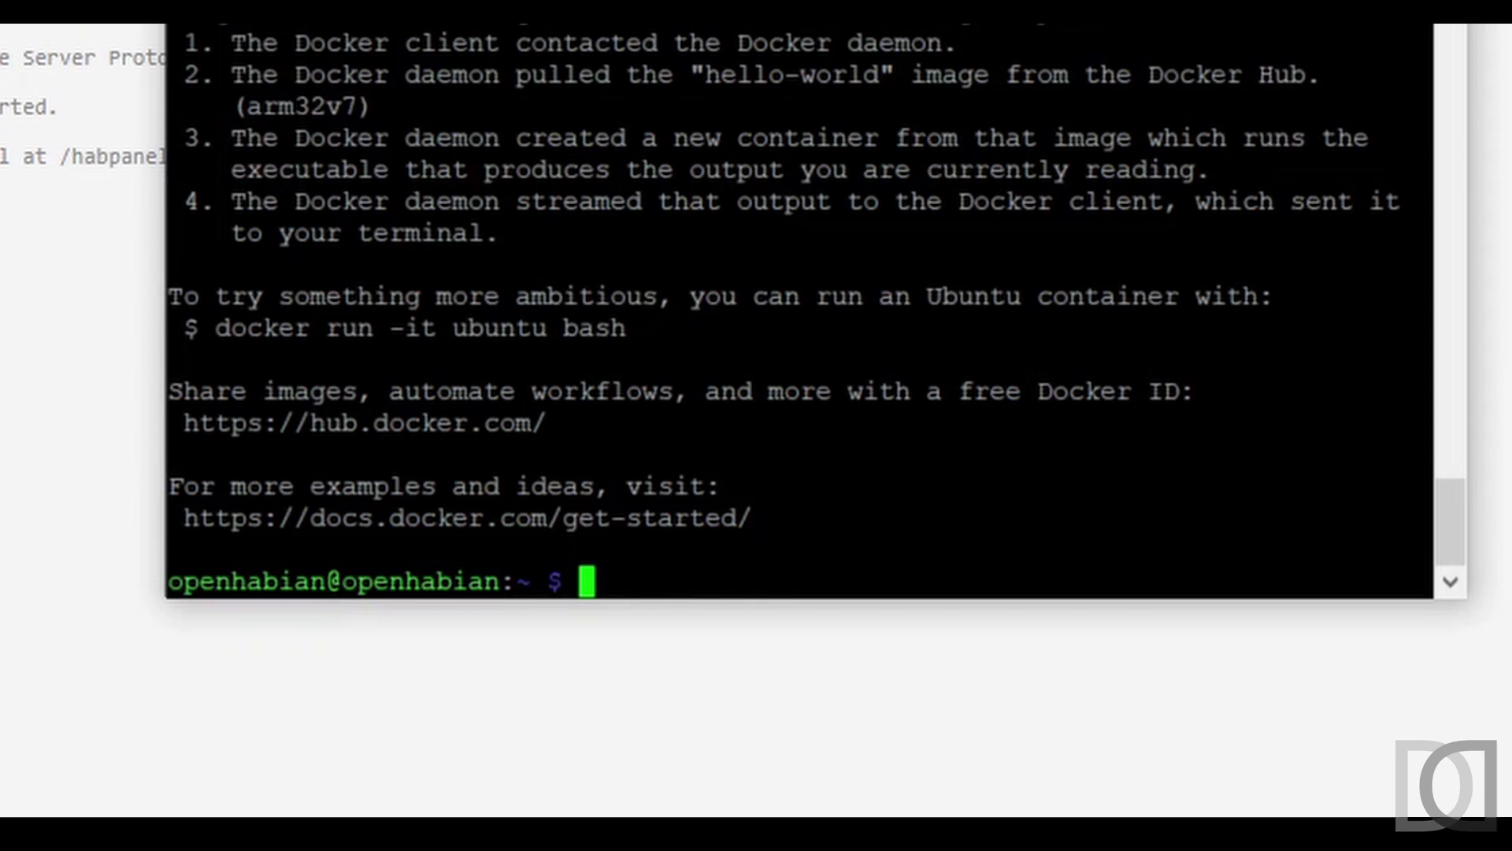
- Create the portainer_data volume and start Portainer CE publishing ports 8000 and 9000
type("sudo docker volume create portainer_data")
key("Return")
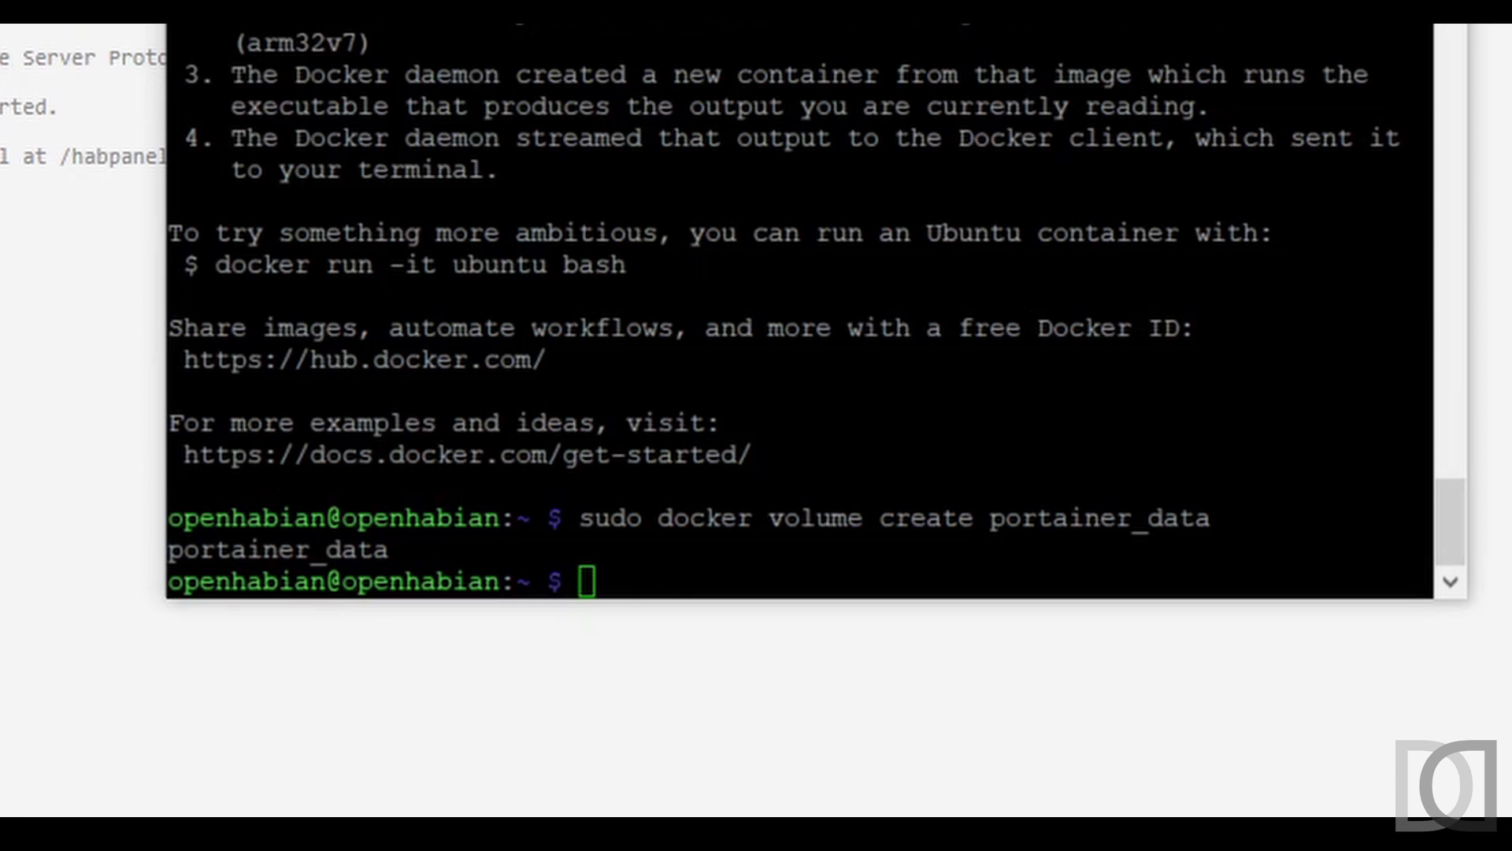
left_click(970, 567)
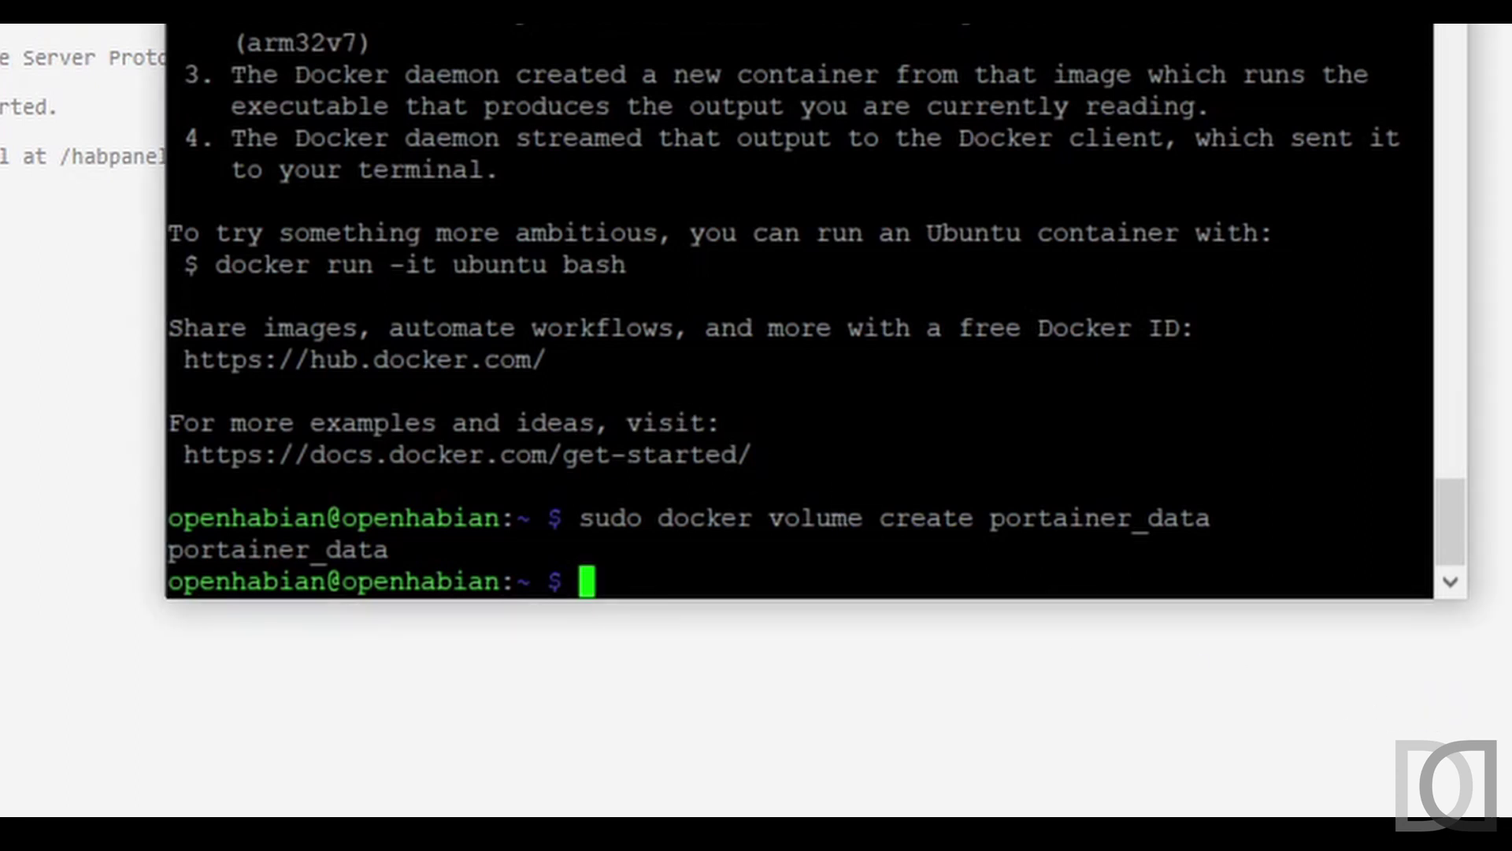
type("sudo")
type("docker run -d -p 8000:8000 -p 9000:9000 --name=portainer --restart=always -v /var/run/docker.sock:/var/run/docker.sock -v portainer_data:/data portainer/portainer-ce")
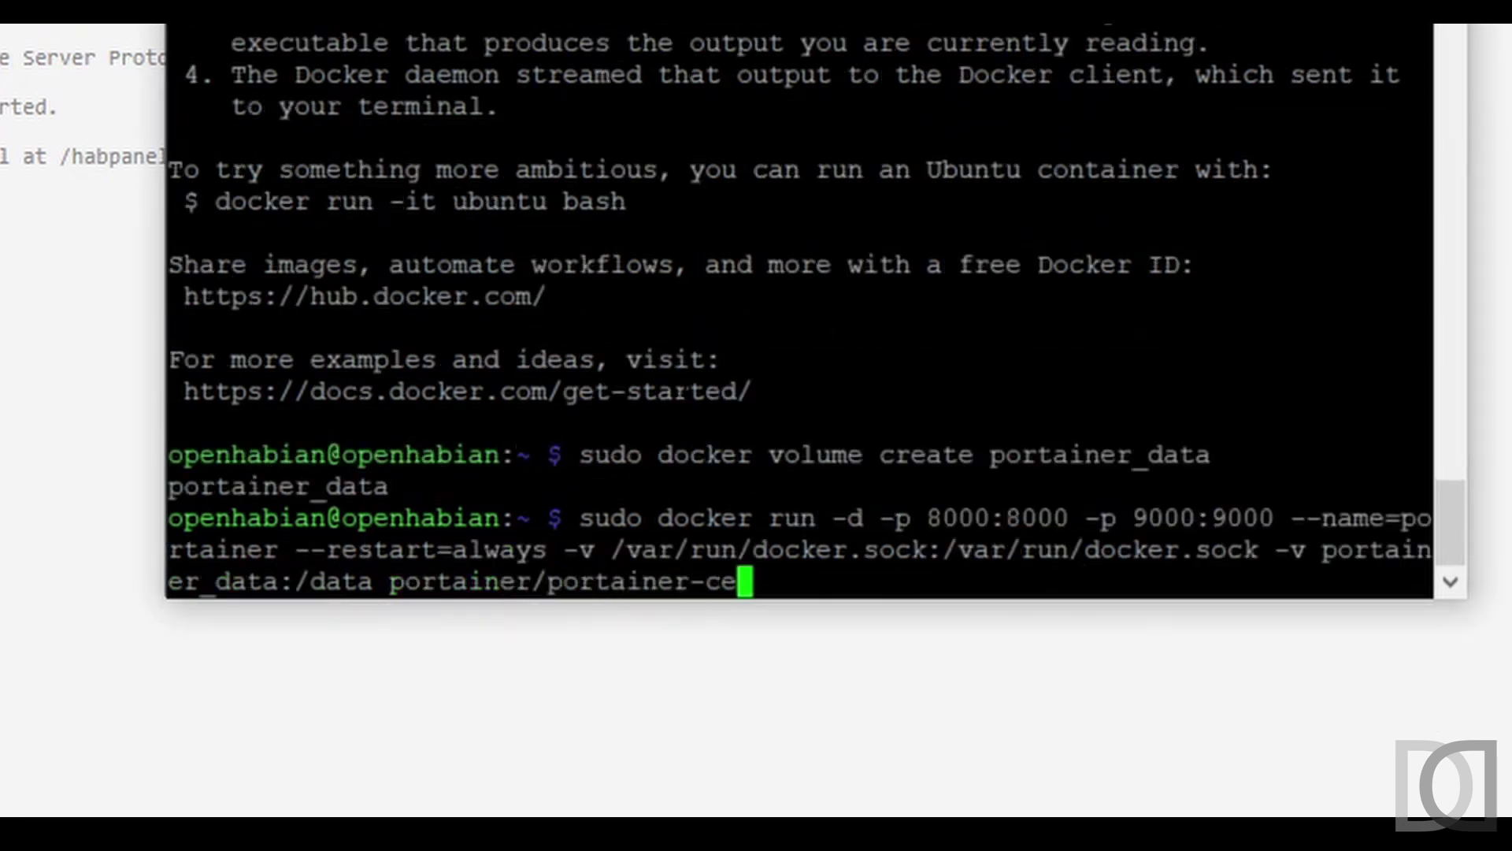
key("Return")
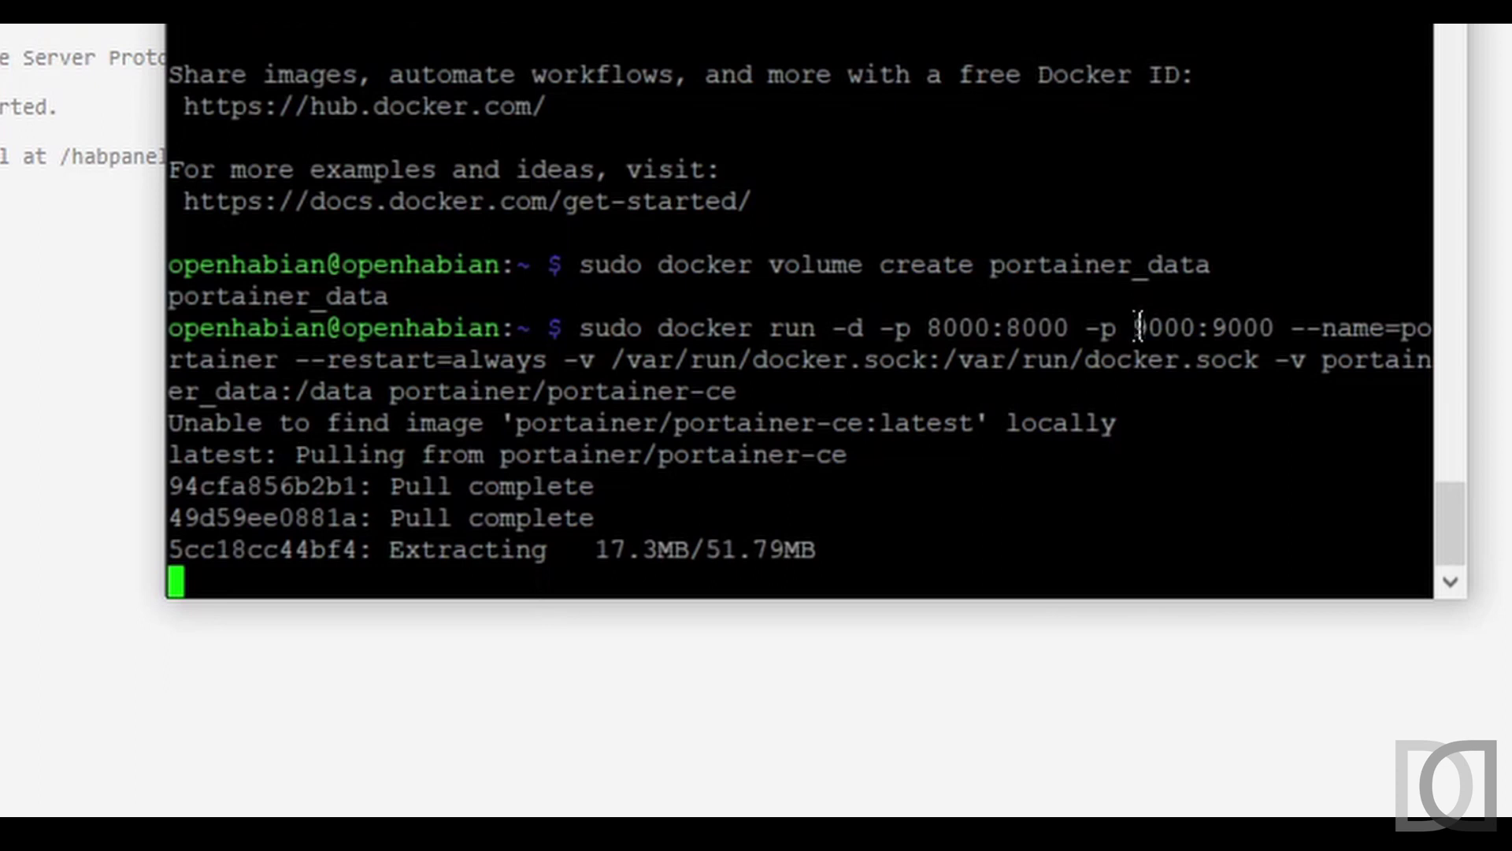
left_click_drag(1138, 326, 1196, 327)
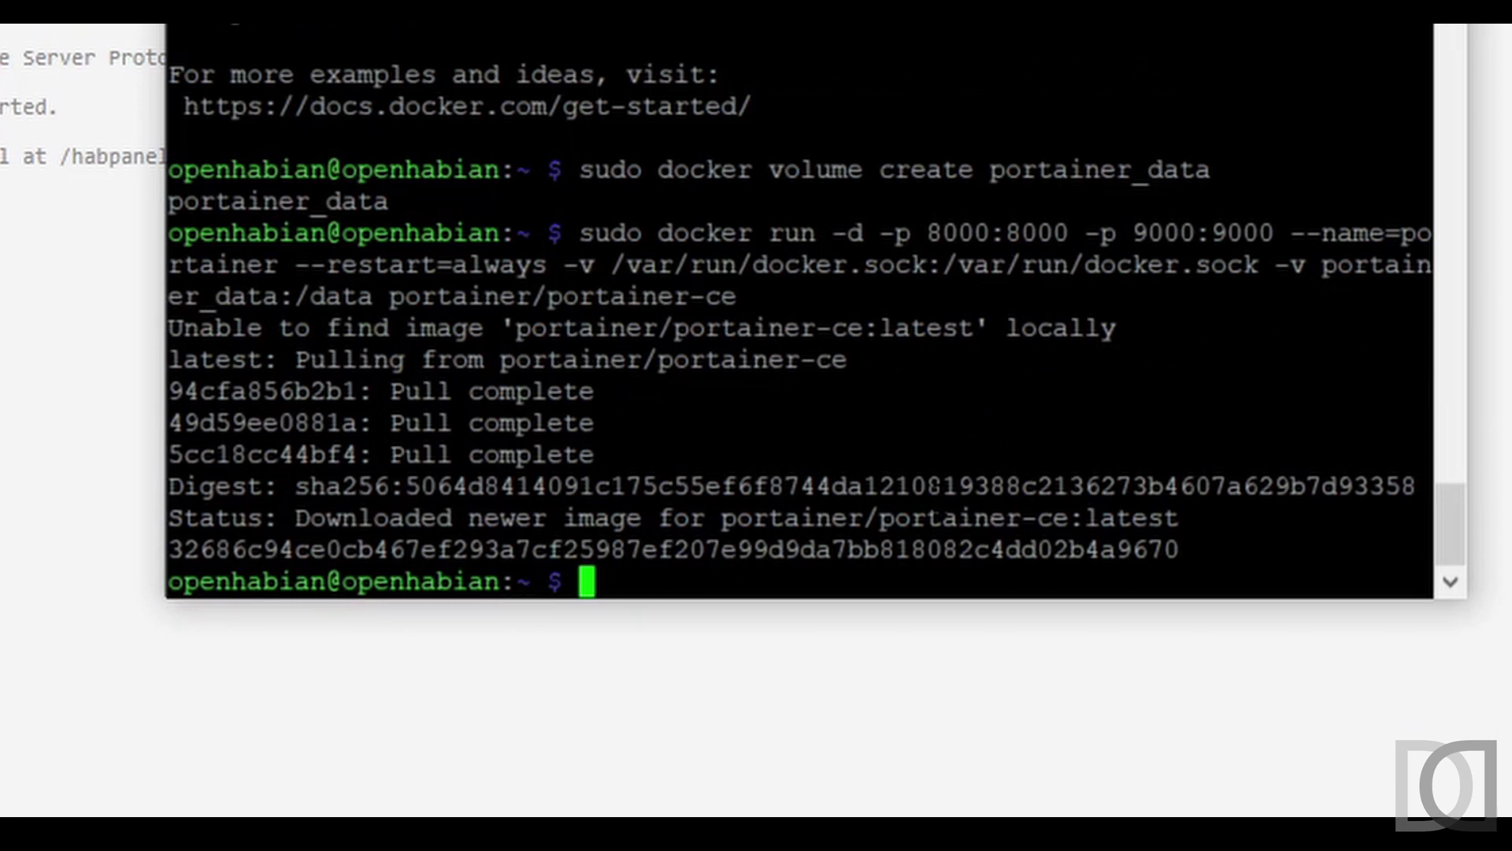
- List the running containers with sudo docker ps
type("docker ps")
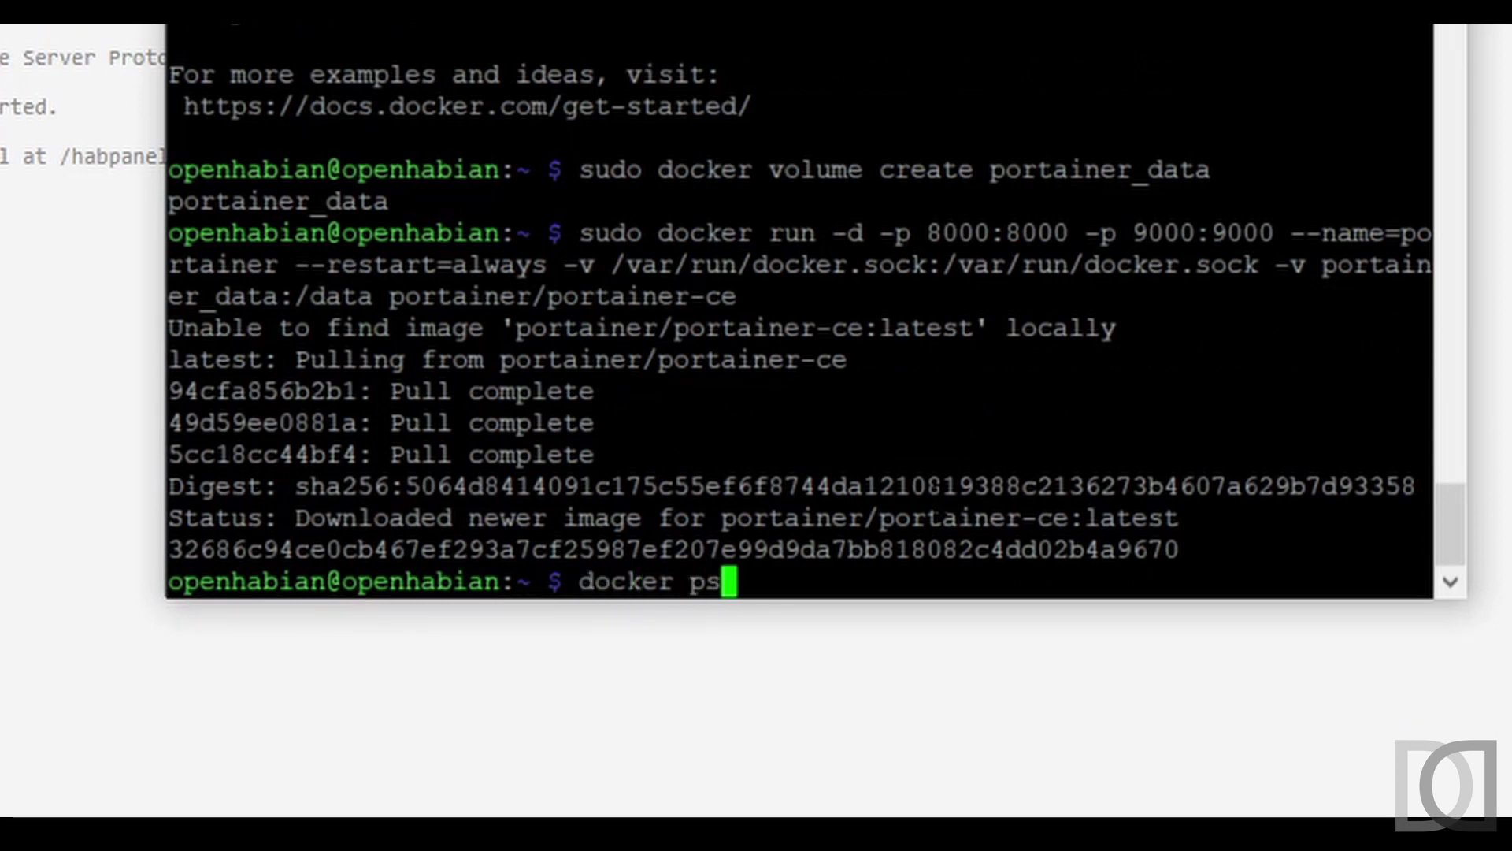
key("Home")
type("sudo")
key("Return")
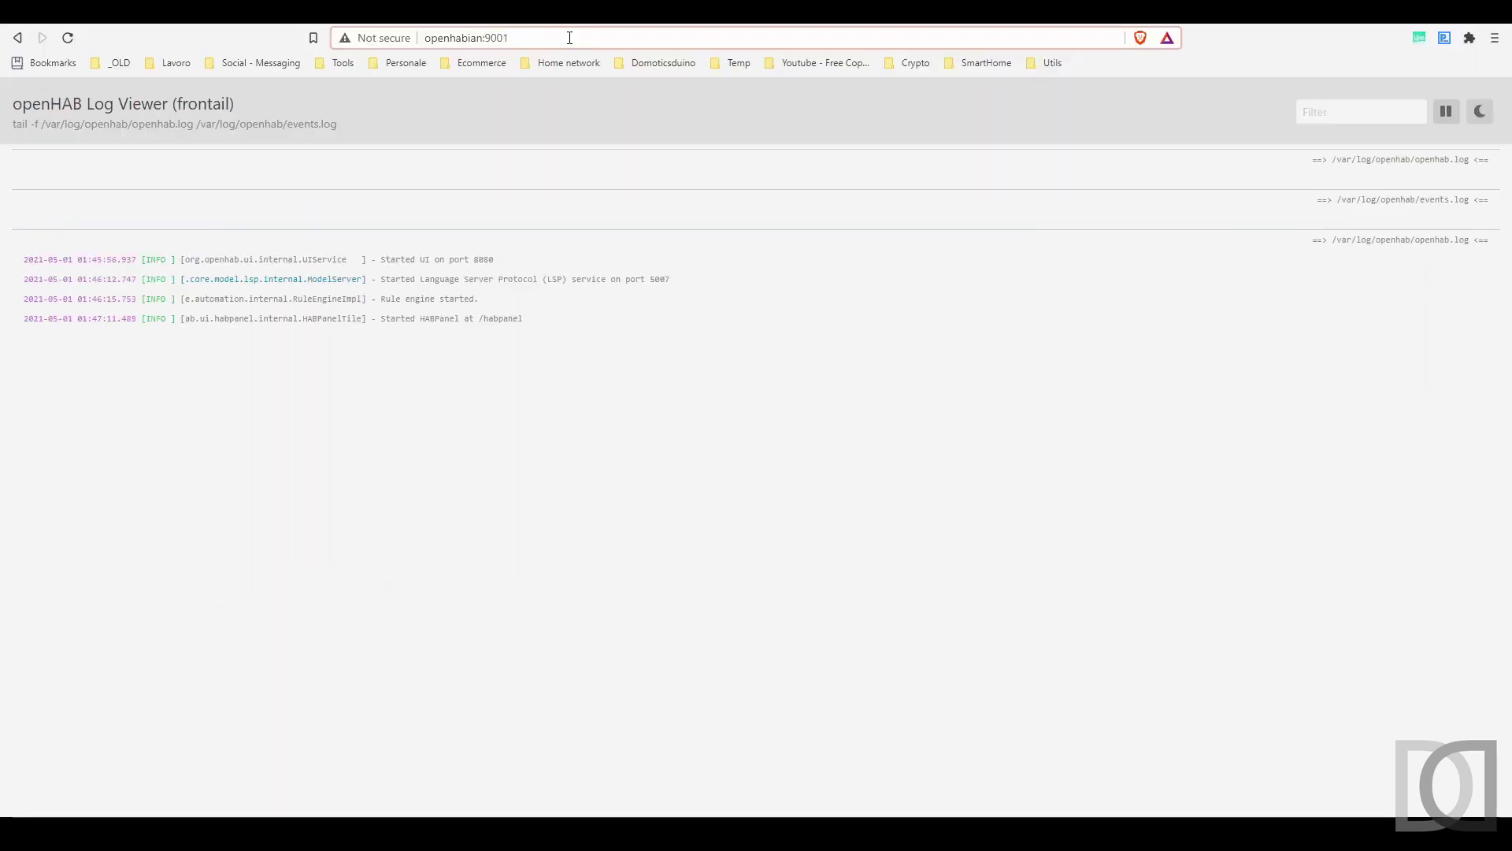
- Open Portainer at openhabian:9000 and create the admin user with a confirmed password
key("BackSpace")
type("0")
key("Return")
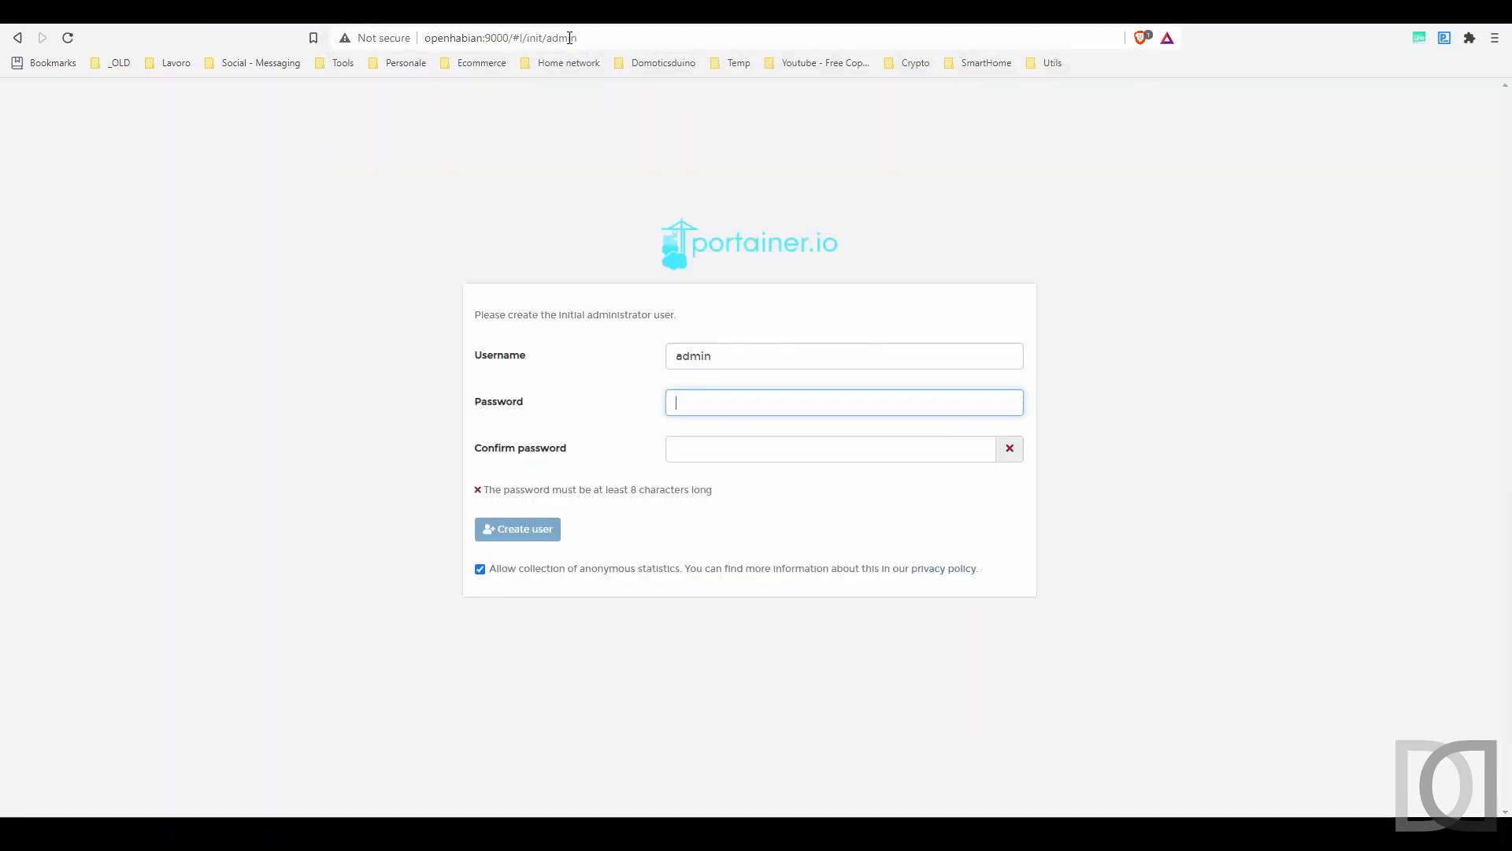
type("••••••••")
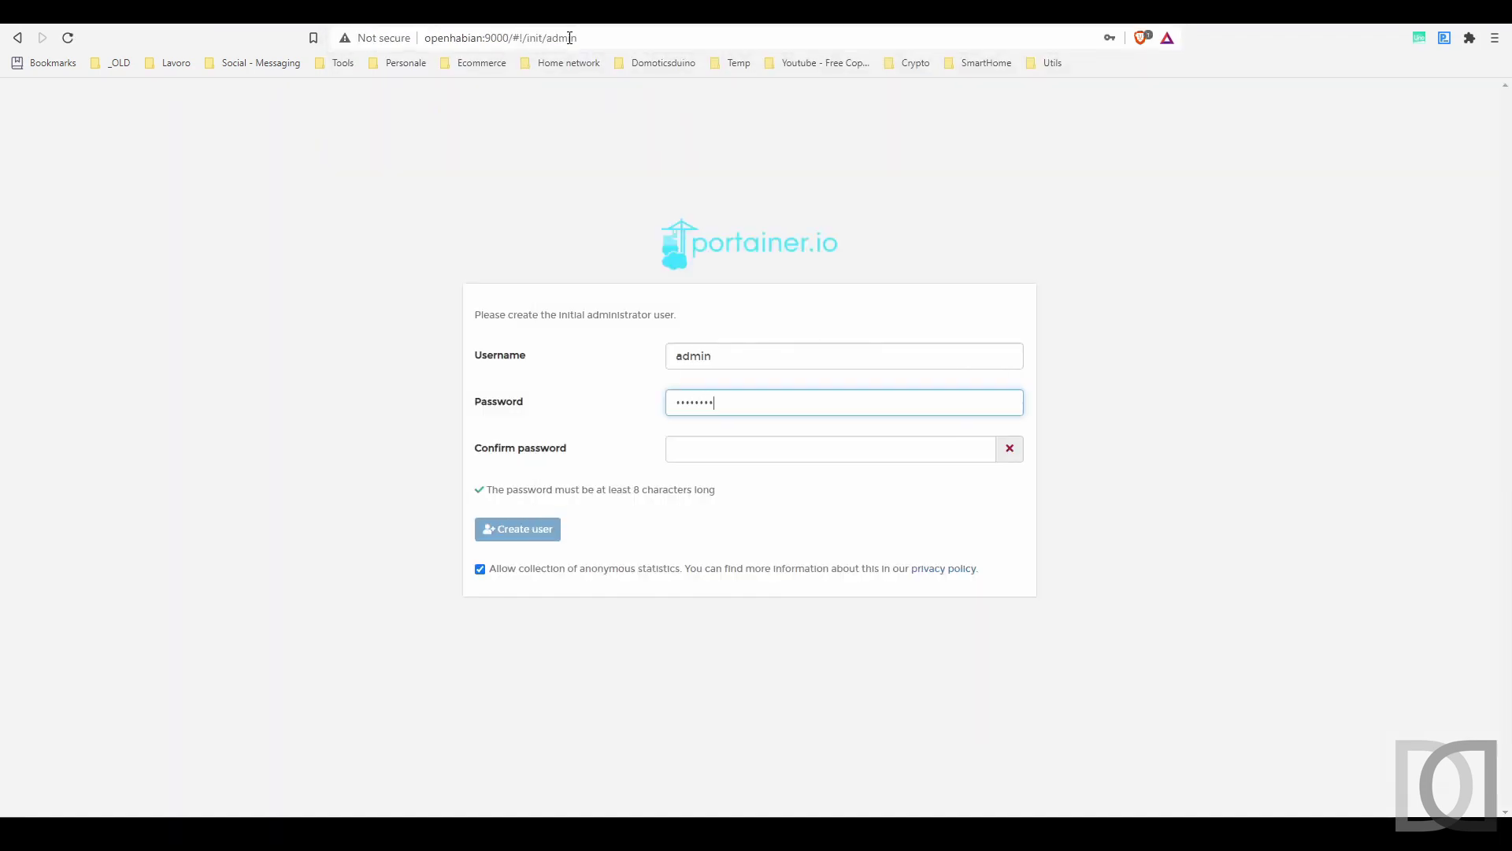
key("Tab")
type("•••••••••")
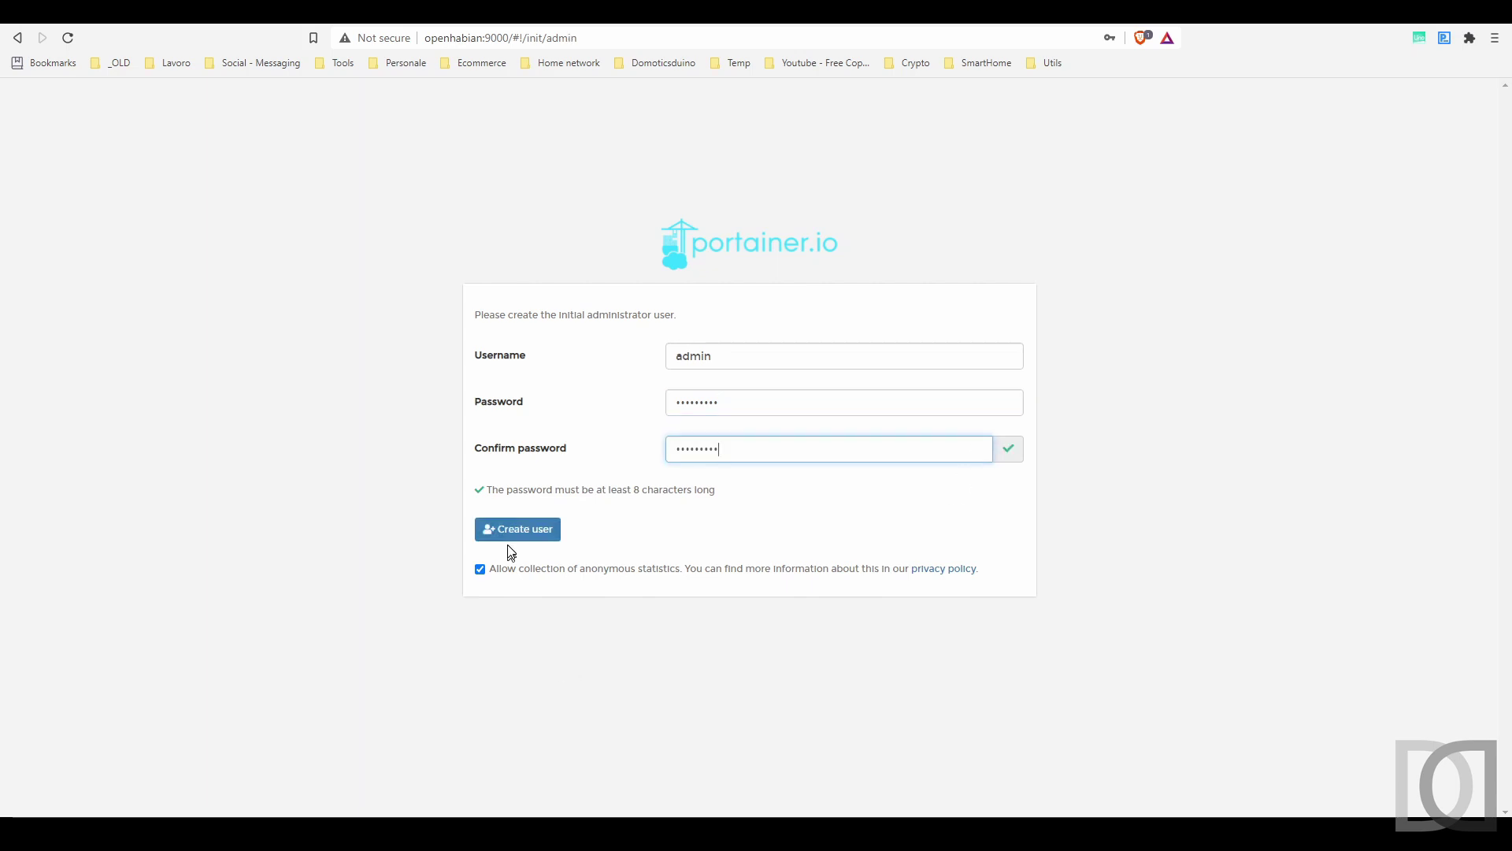
left_click(512, 535)
- Connect Portainer to the local Docker environment
left_click(1168, 61)
left_click(454, 418)
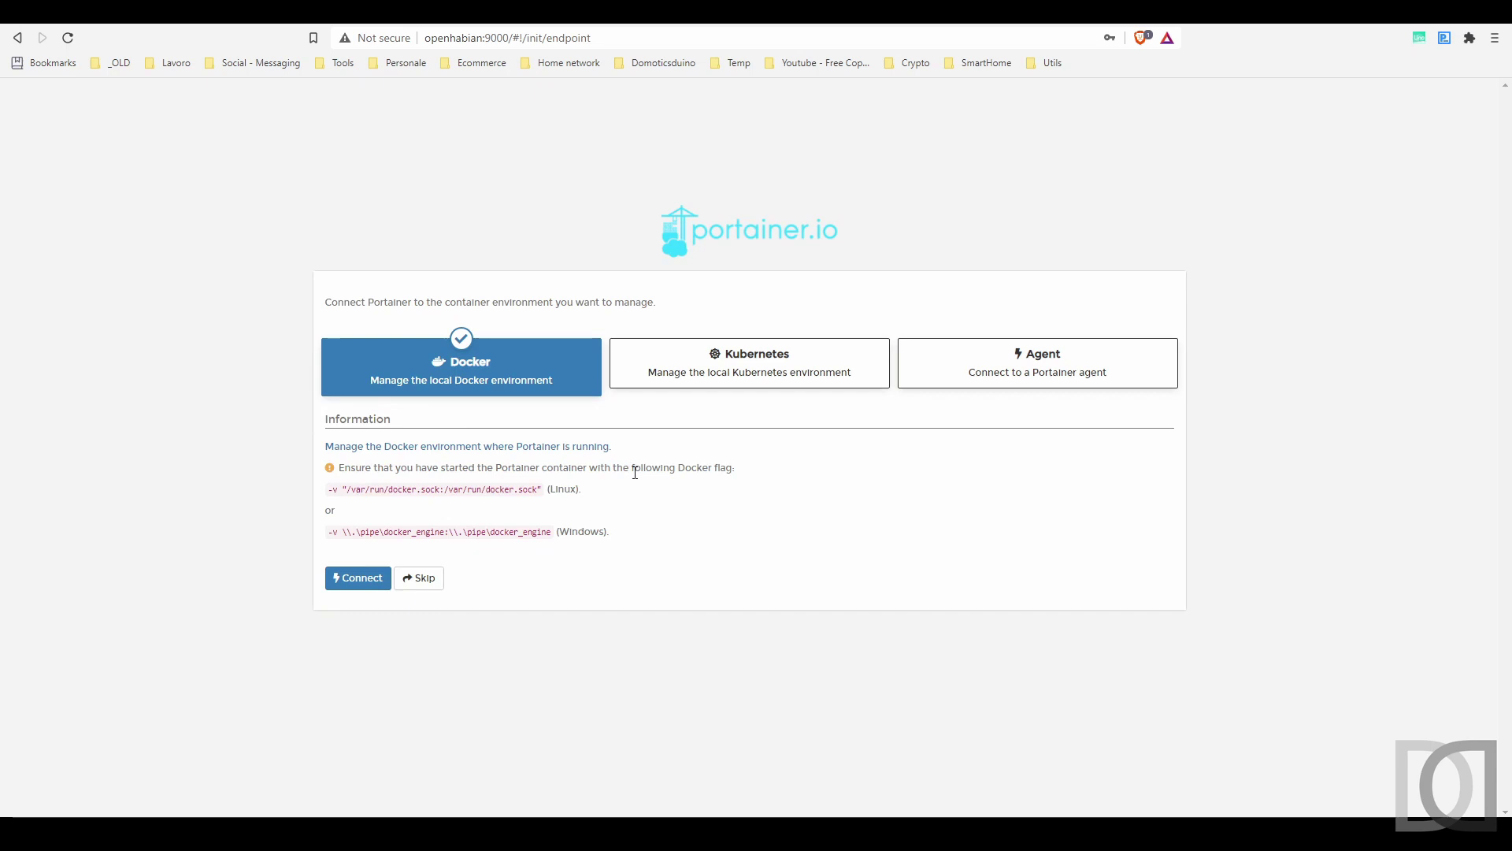
left_click(349, 578)
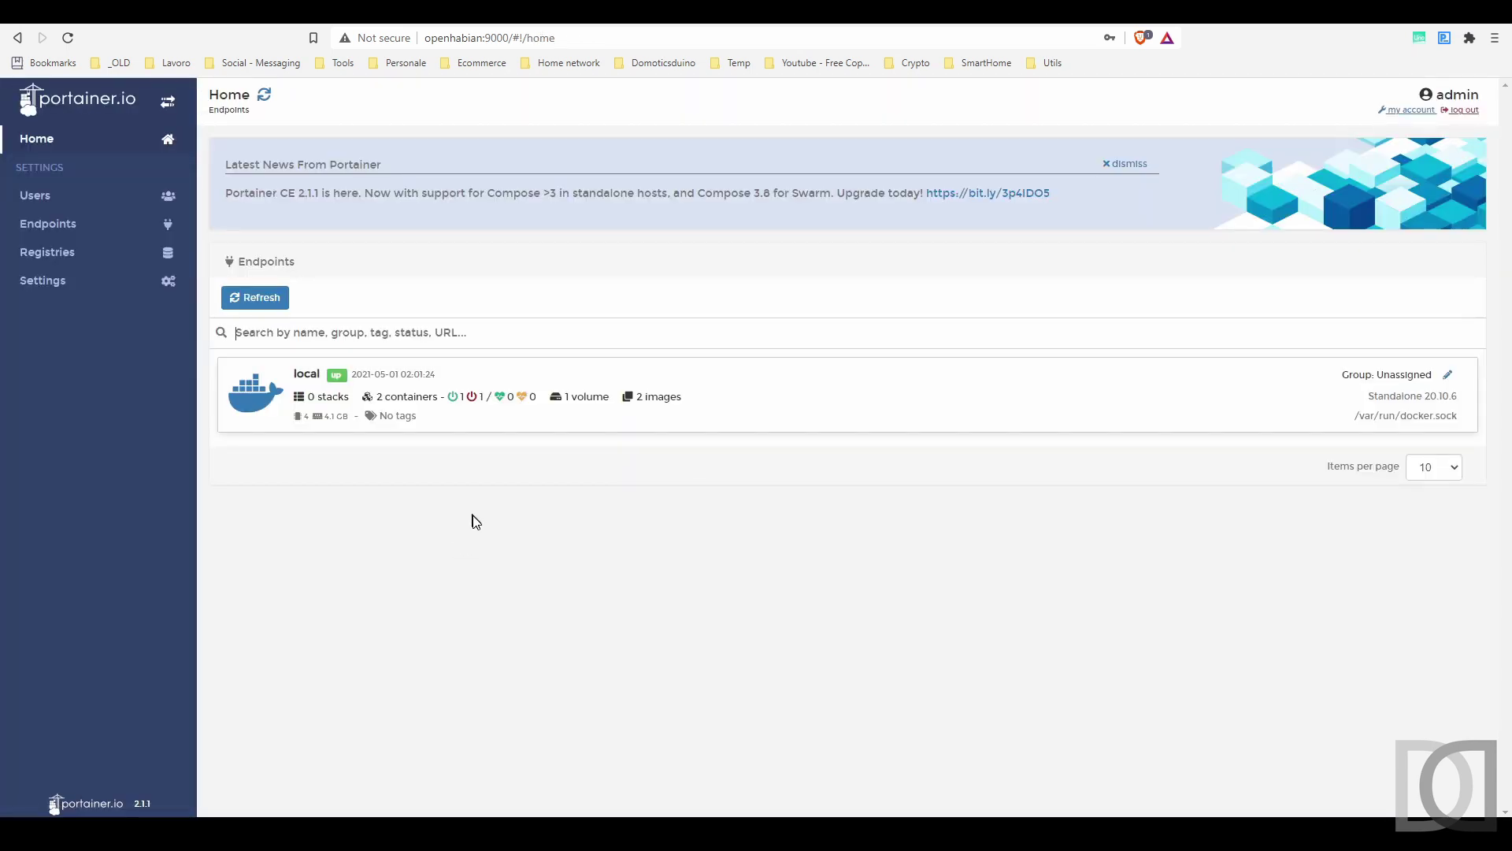
- Remove the stopped serene_shannon container along with its non-persistent volumes
left_click(412, 404)
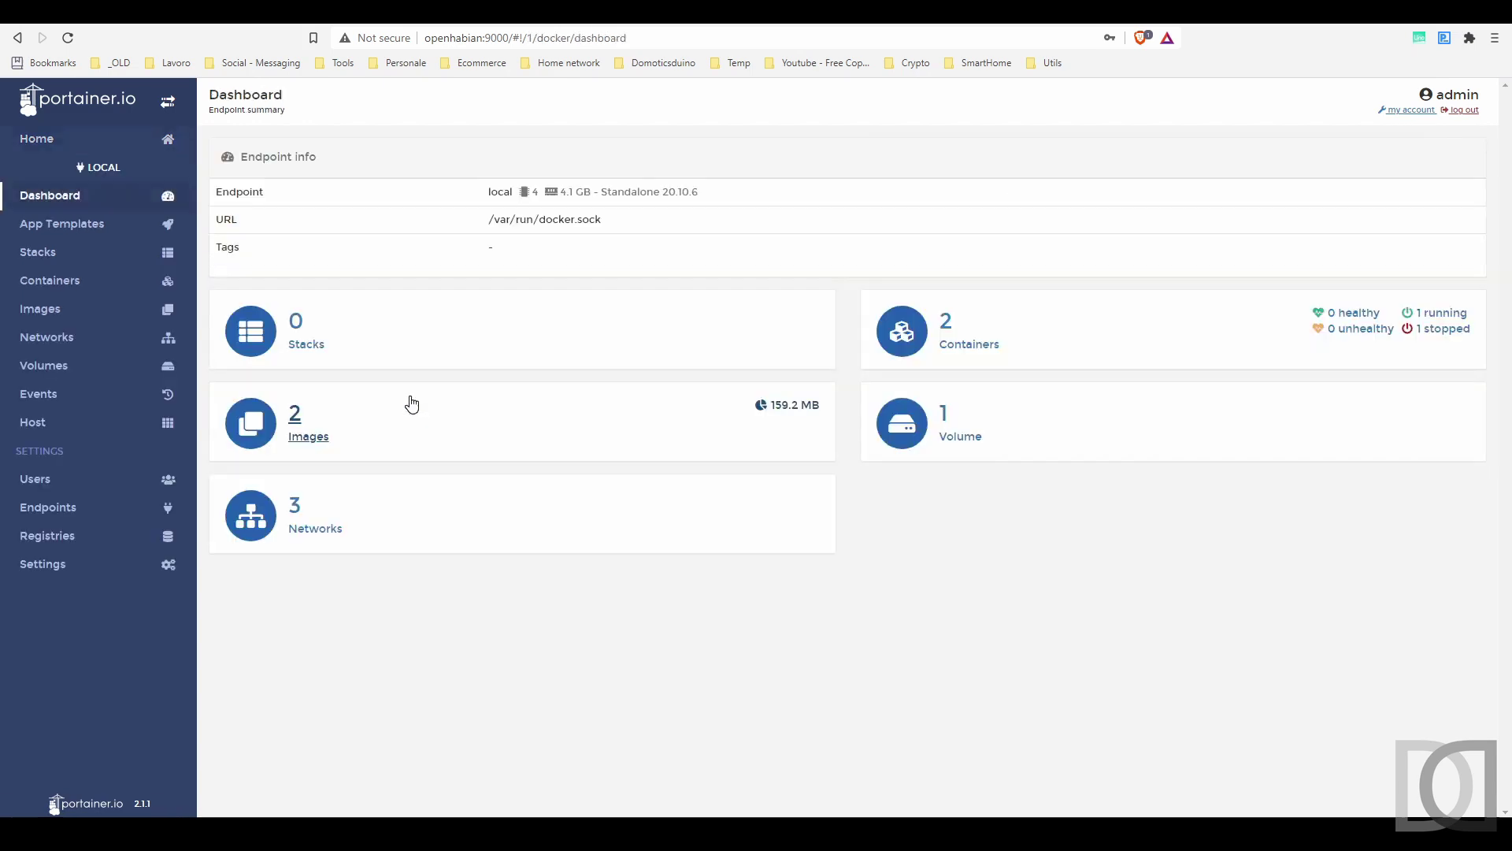
left_click(969, 346)
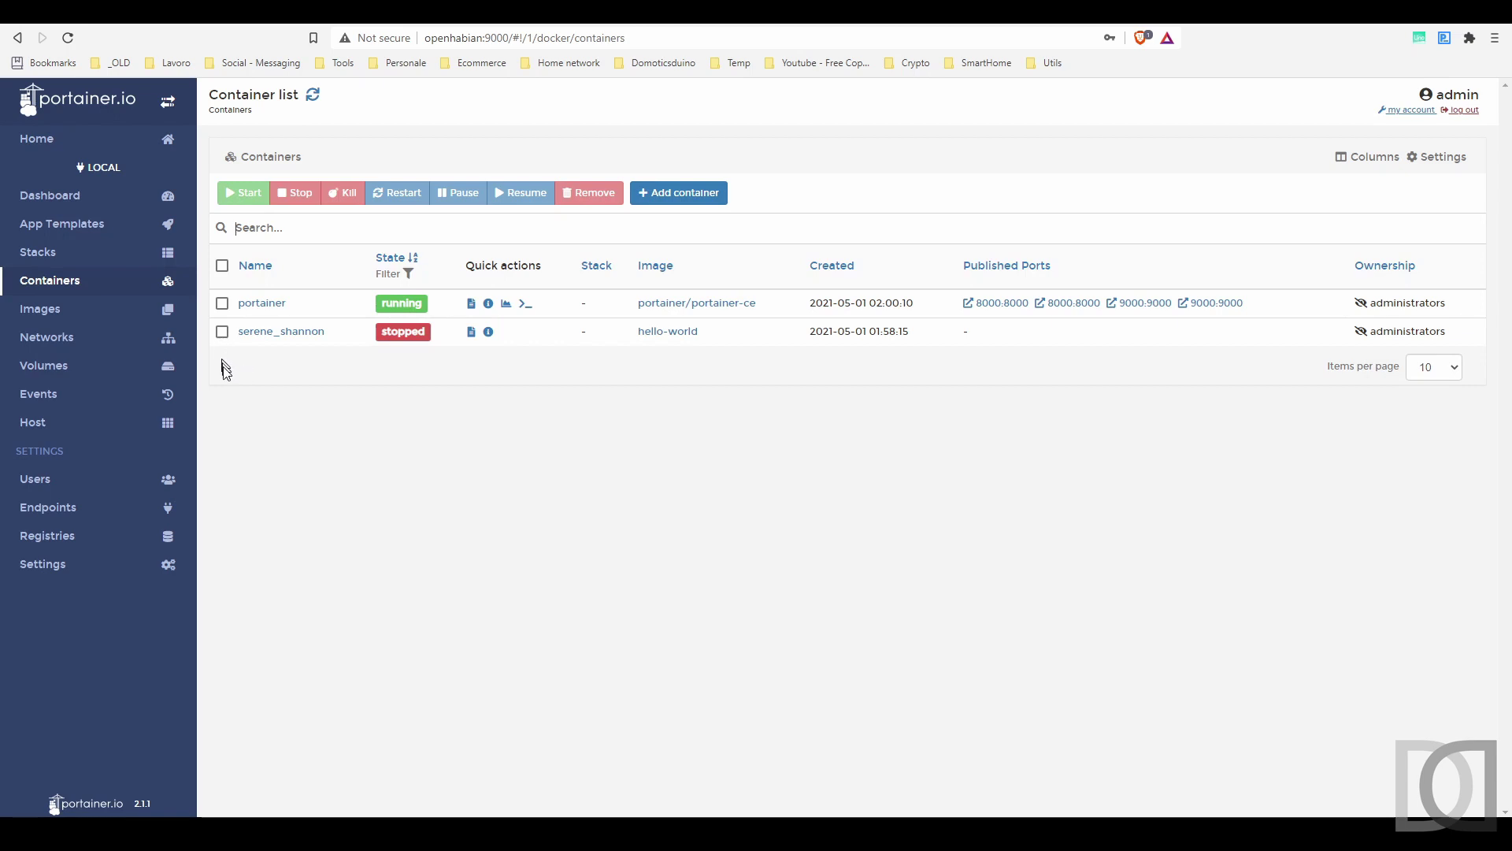
left_click(223, 332)
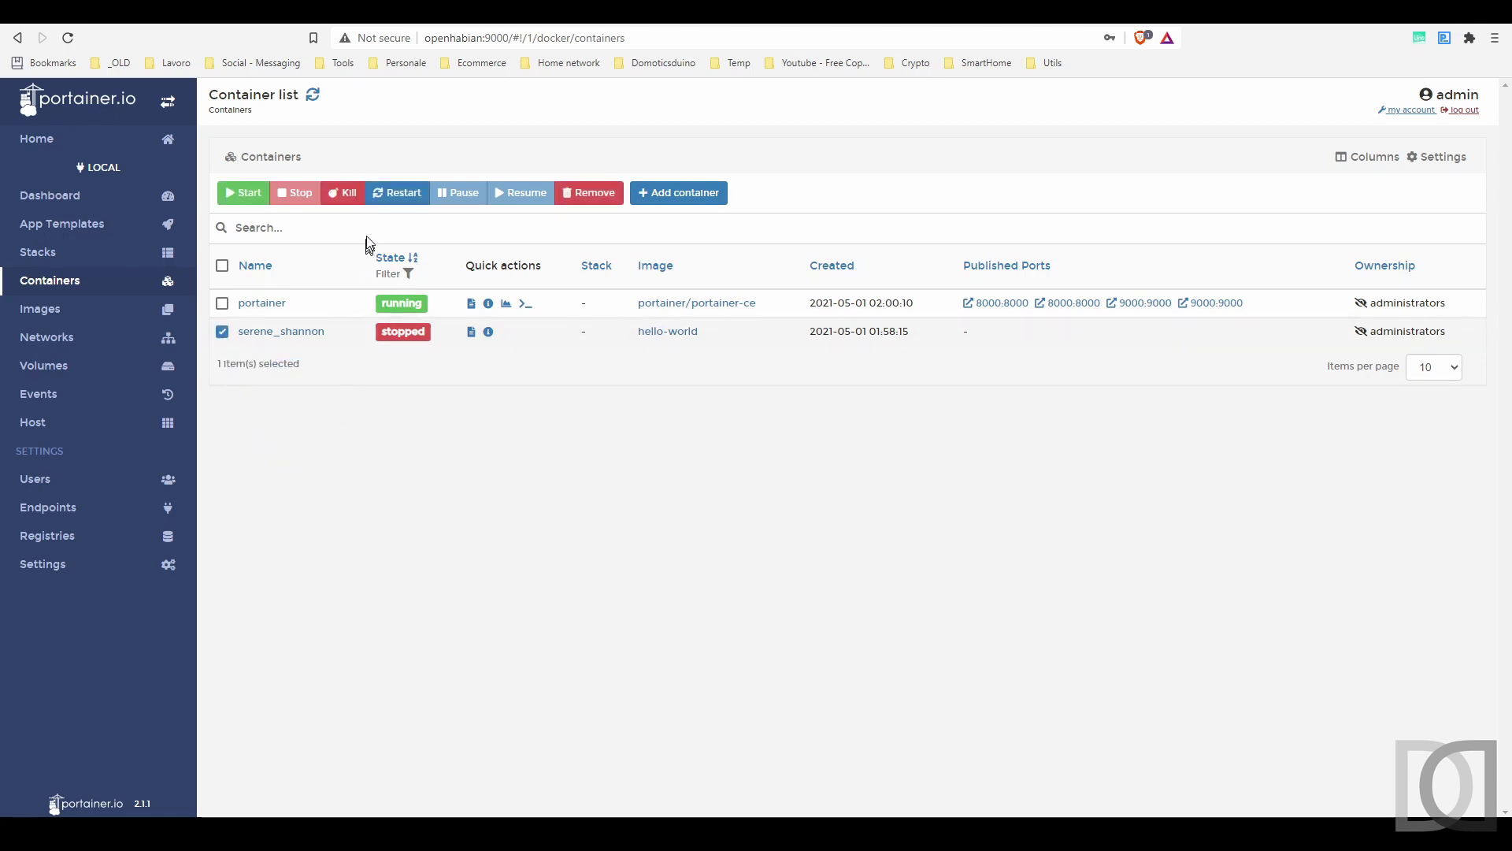
left_click(589, 193)
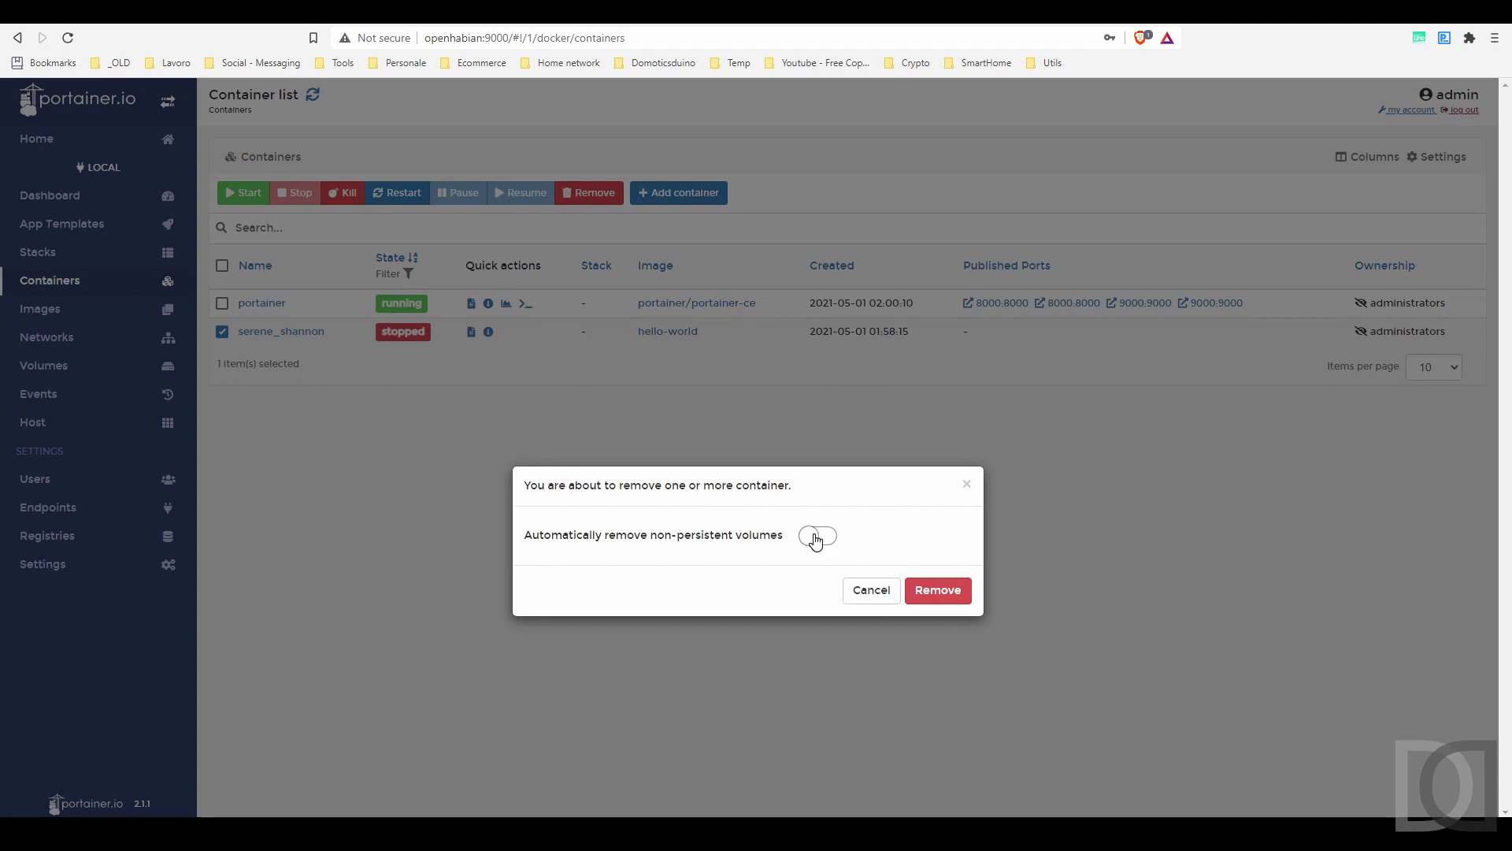
left_click(812, 536)
left_click(928, 590)
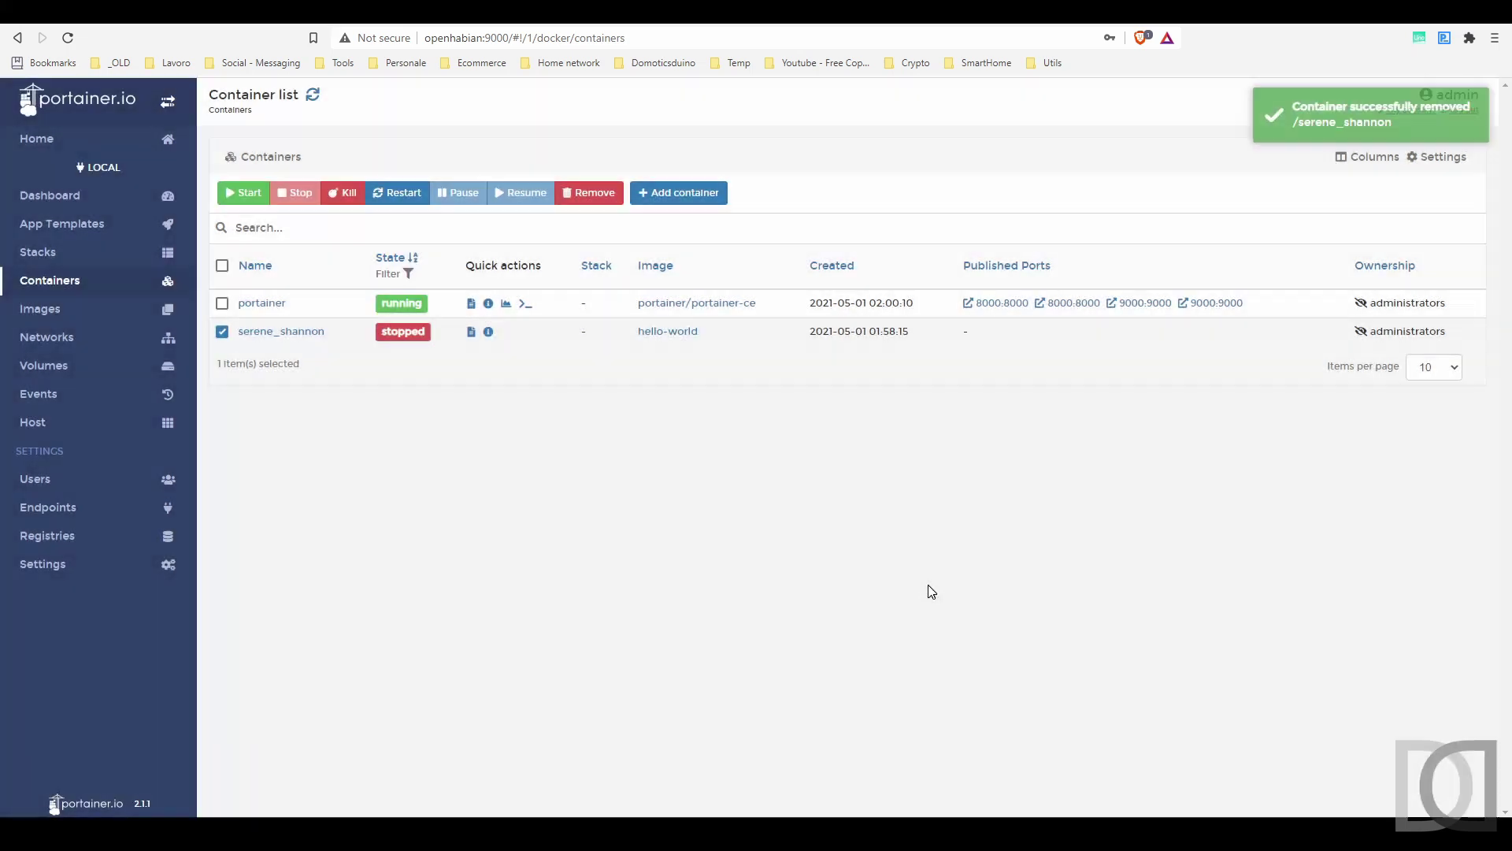
- Delete the unused hello-world image
left_click(74, 312)
left_click(222, 562)
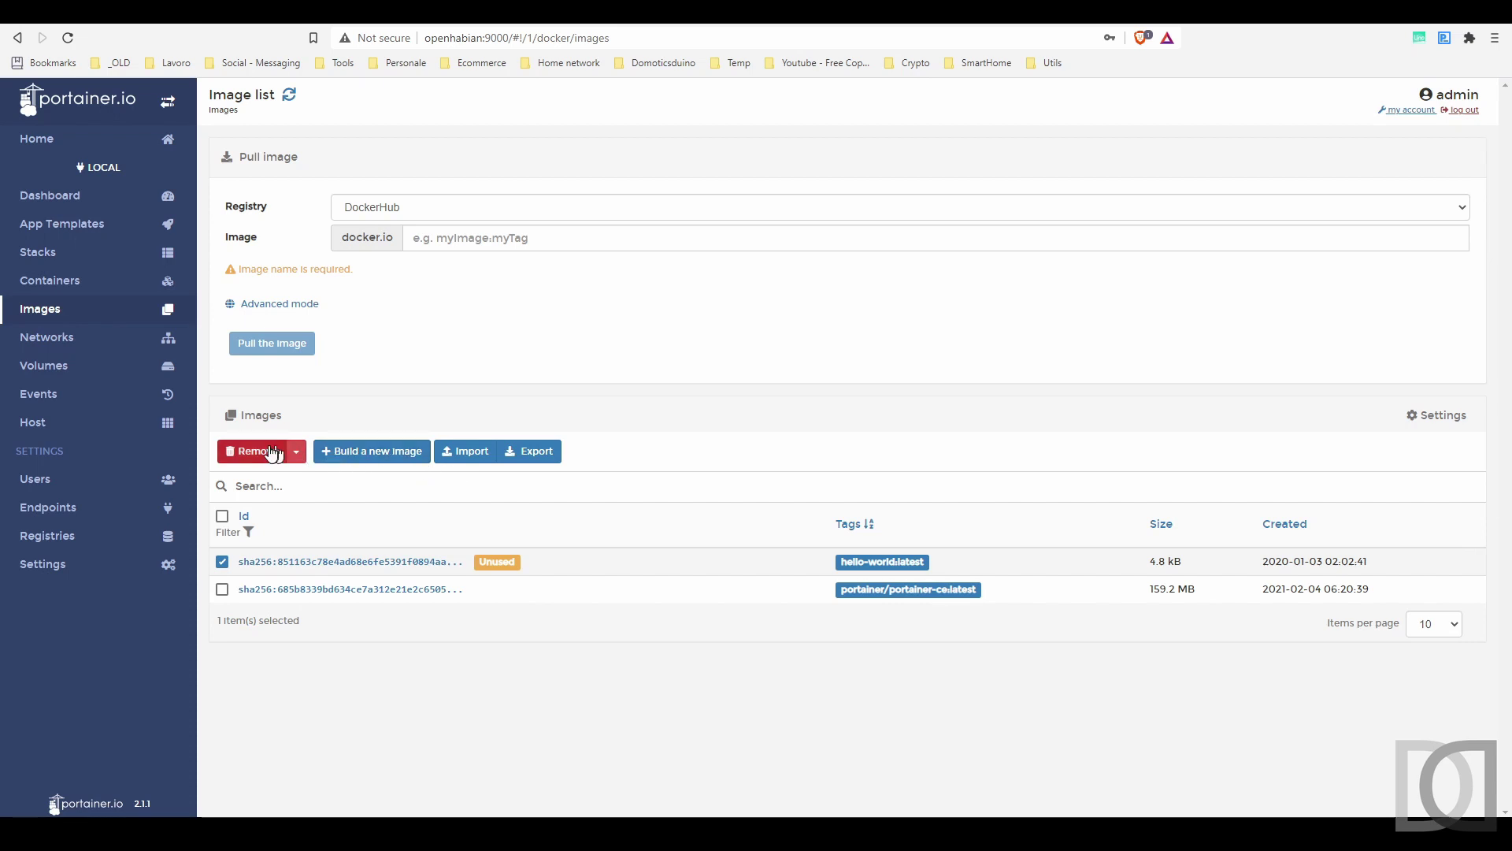
left_click(284, 457)
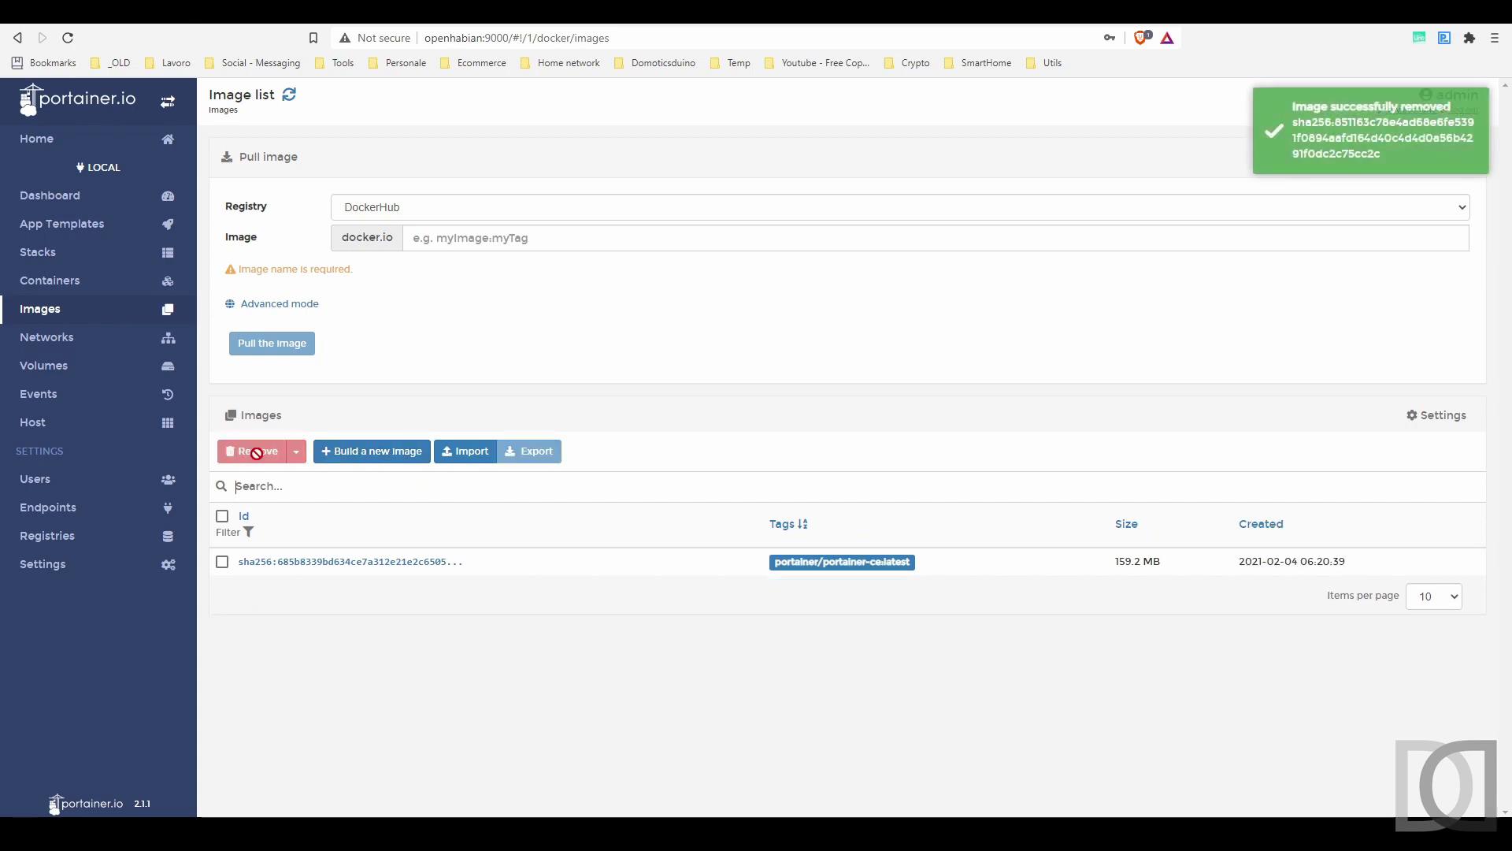
- Add a local volume named influxdb_data, then return to the container list
left_click(110, 283)
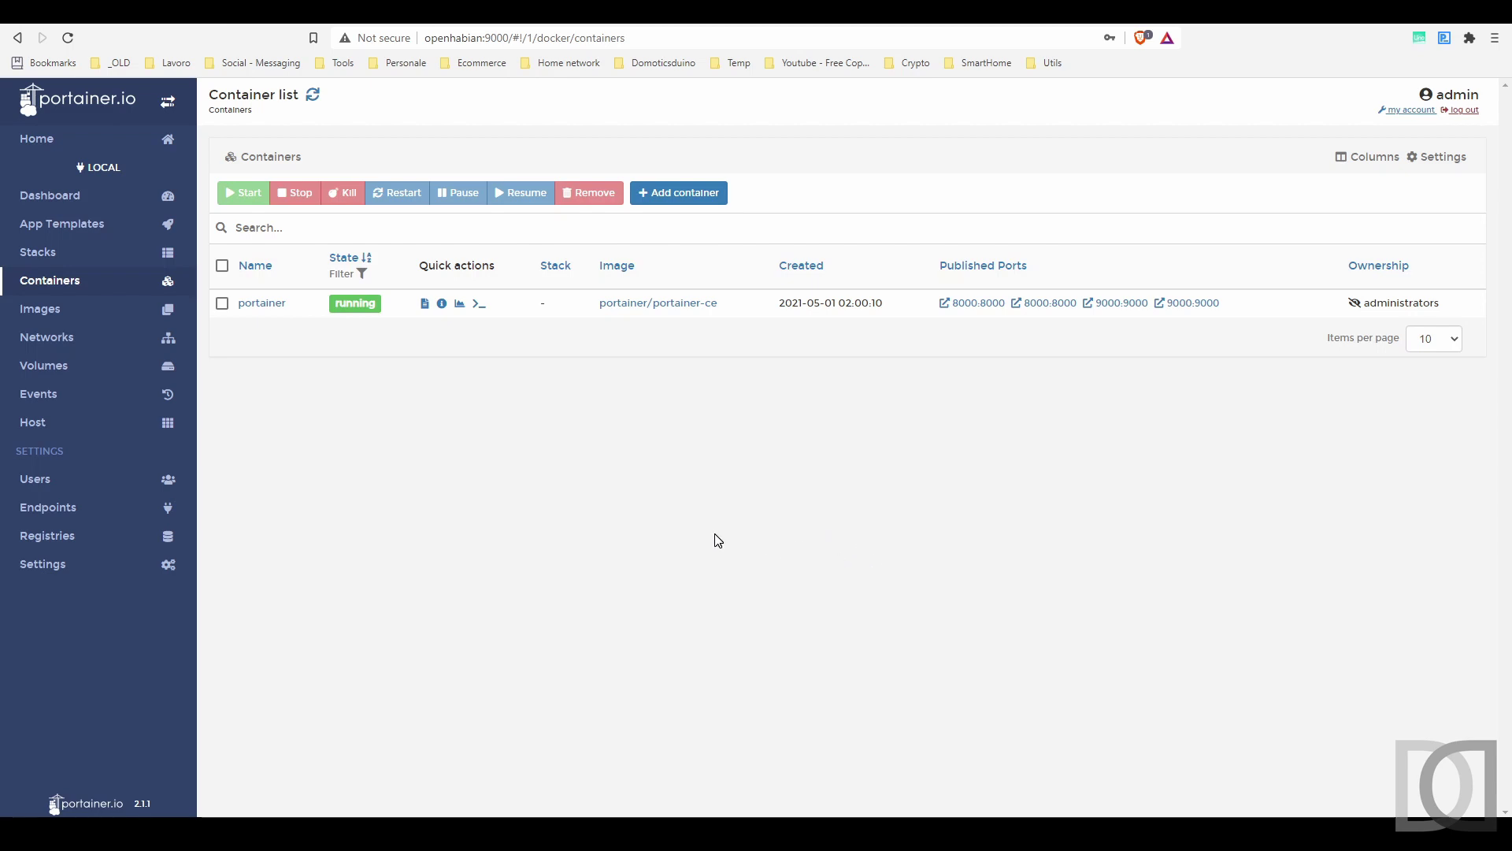
left_click(59, 369)
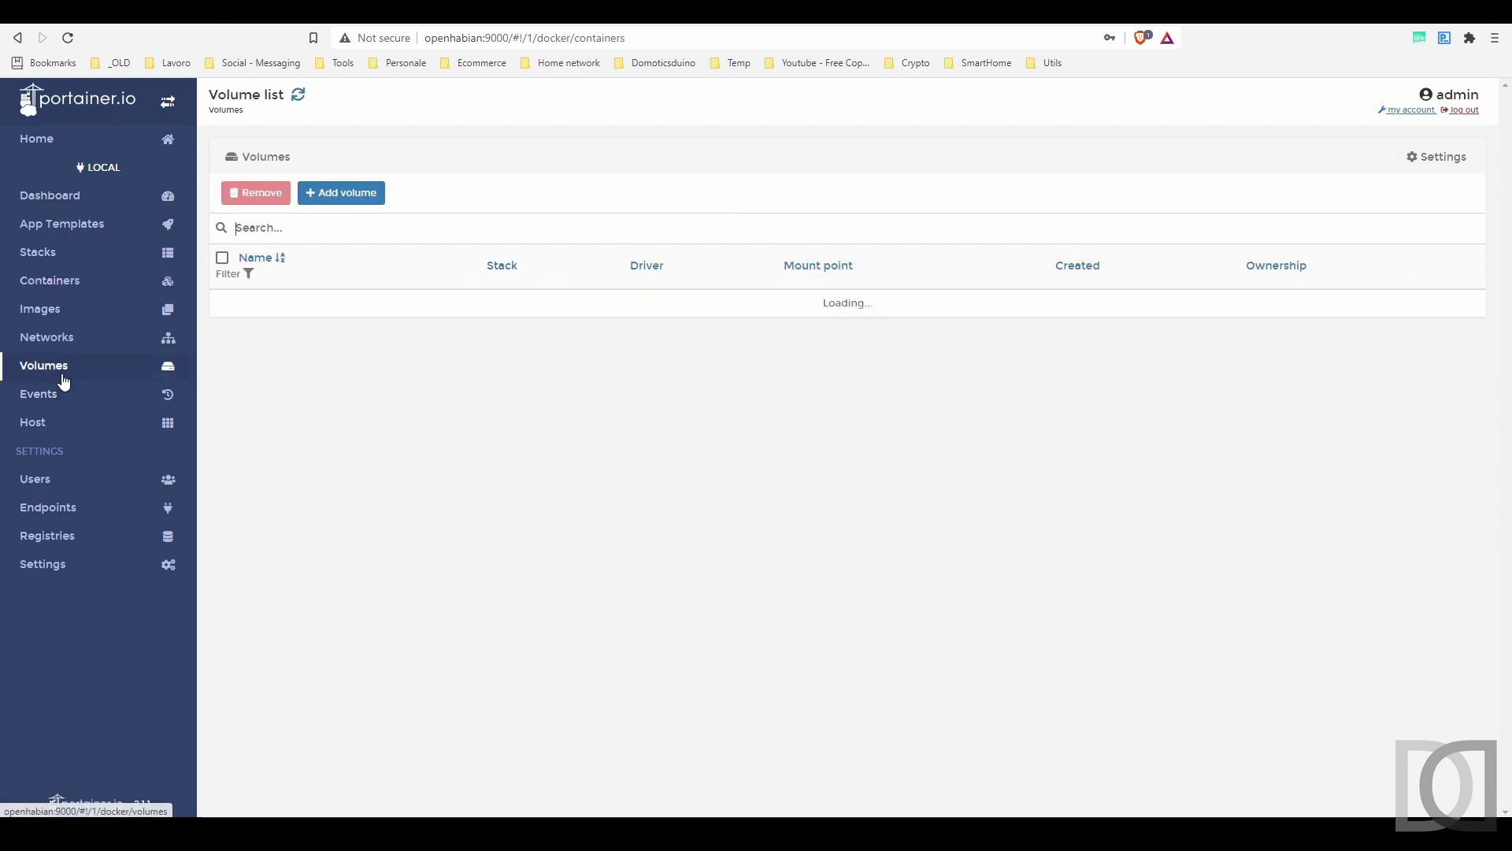
left_click(355, 192)
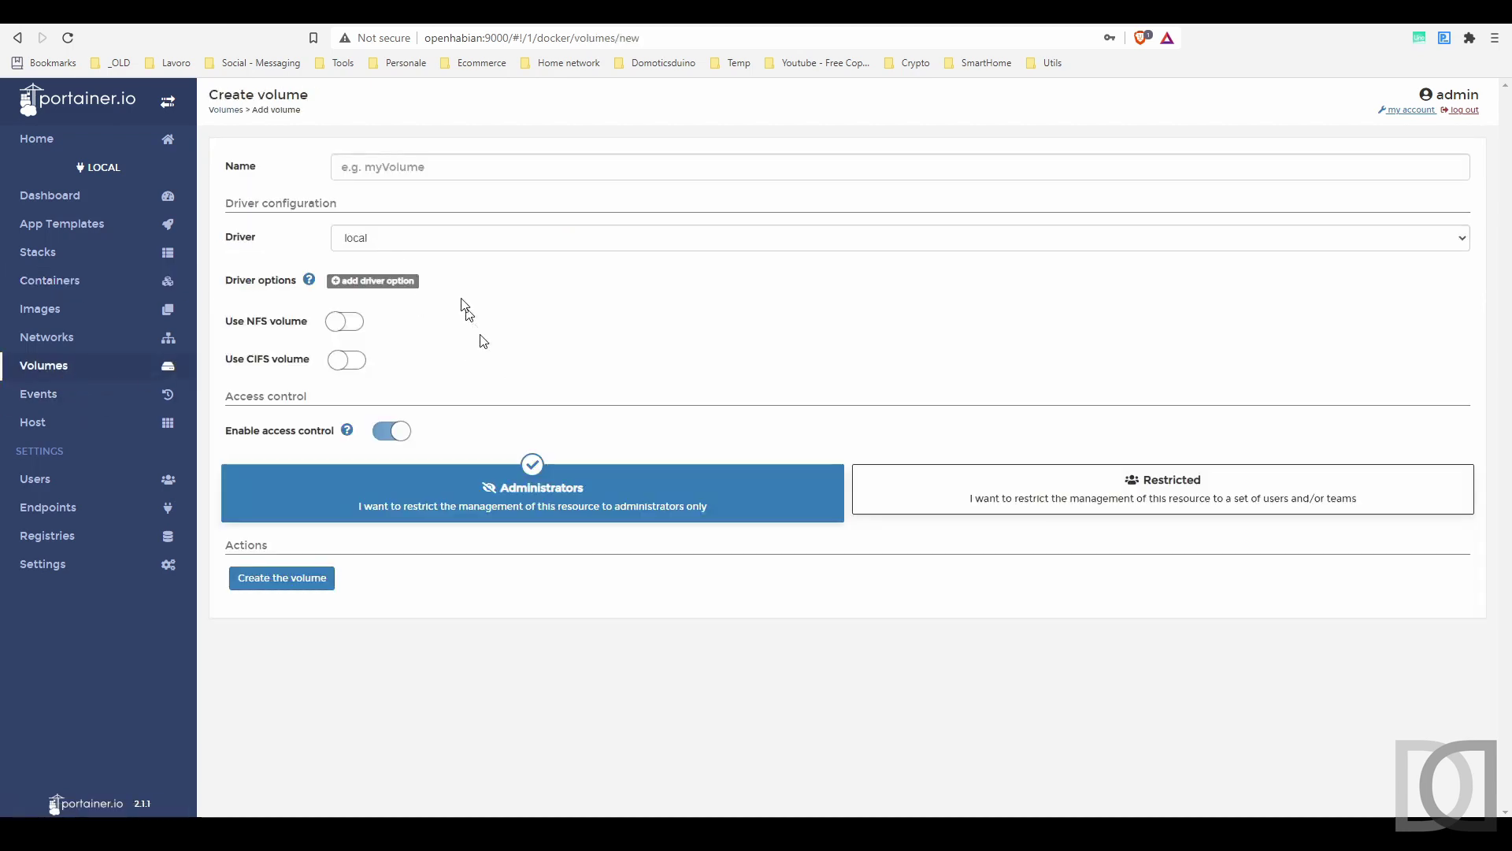
left_click(402, 167)
type("influxdb_data")
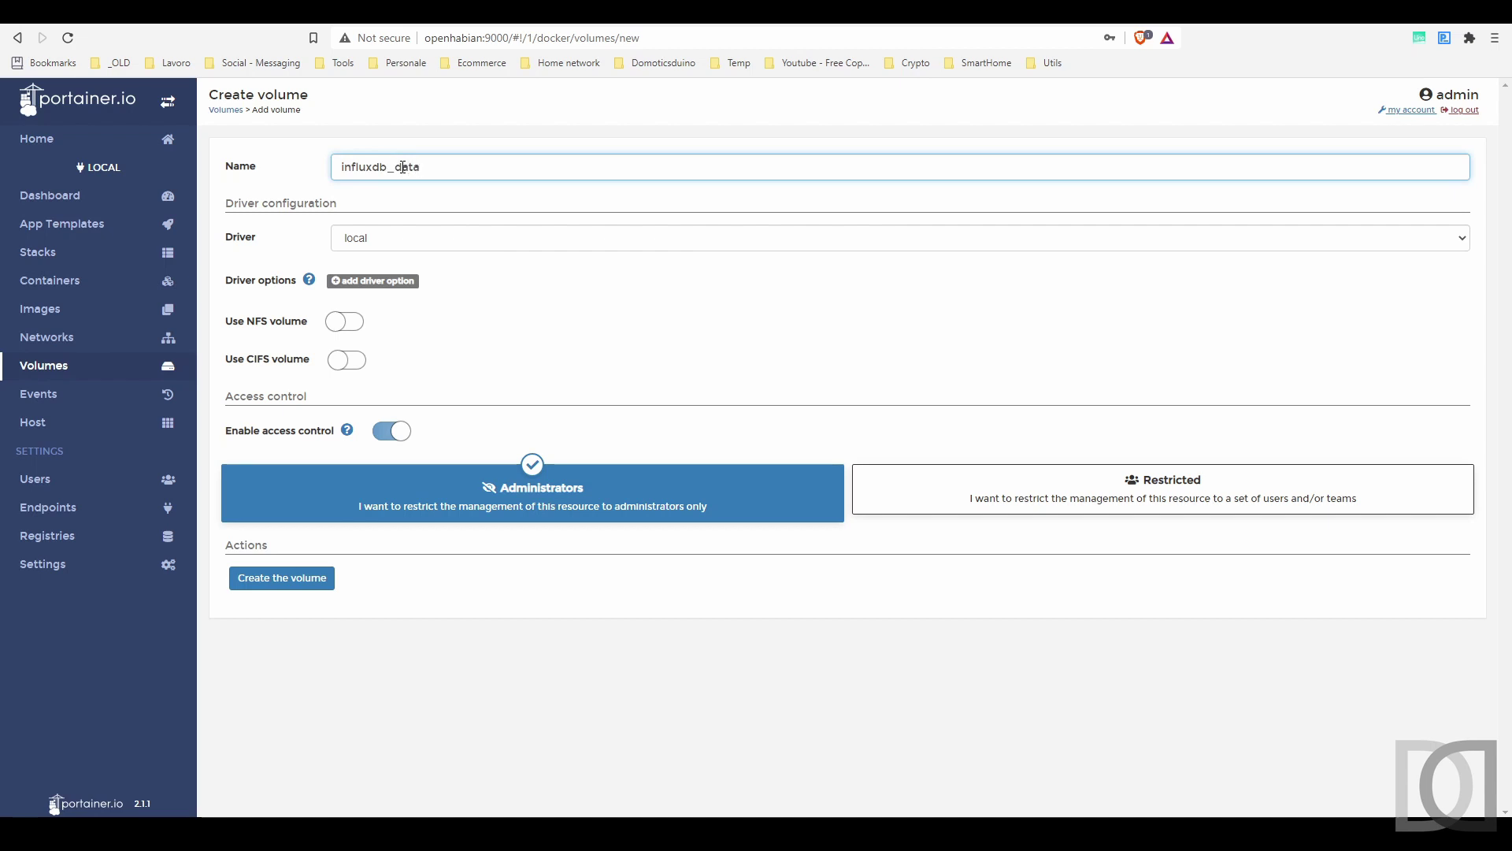
left_click(283, 589)
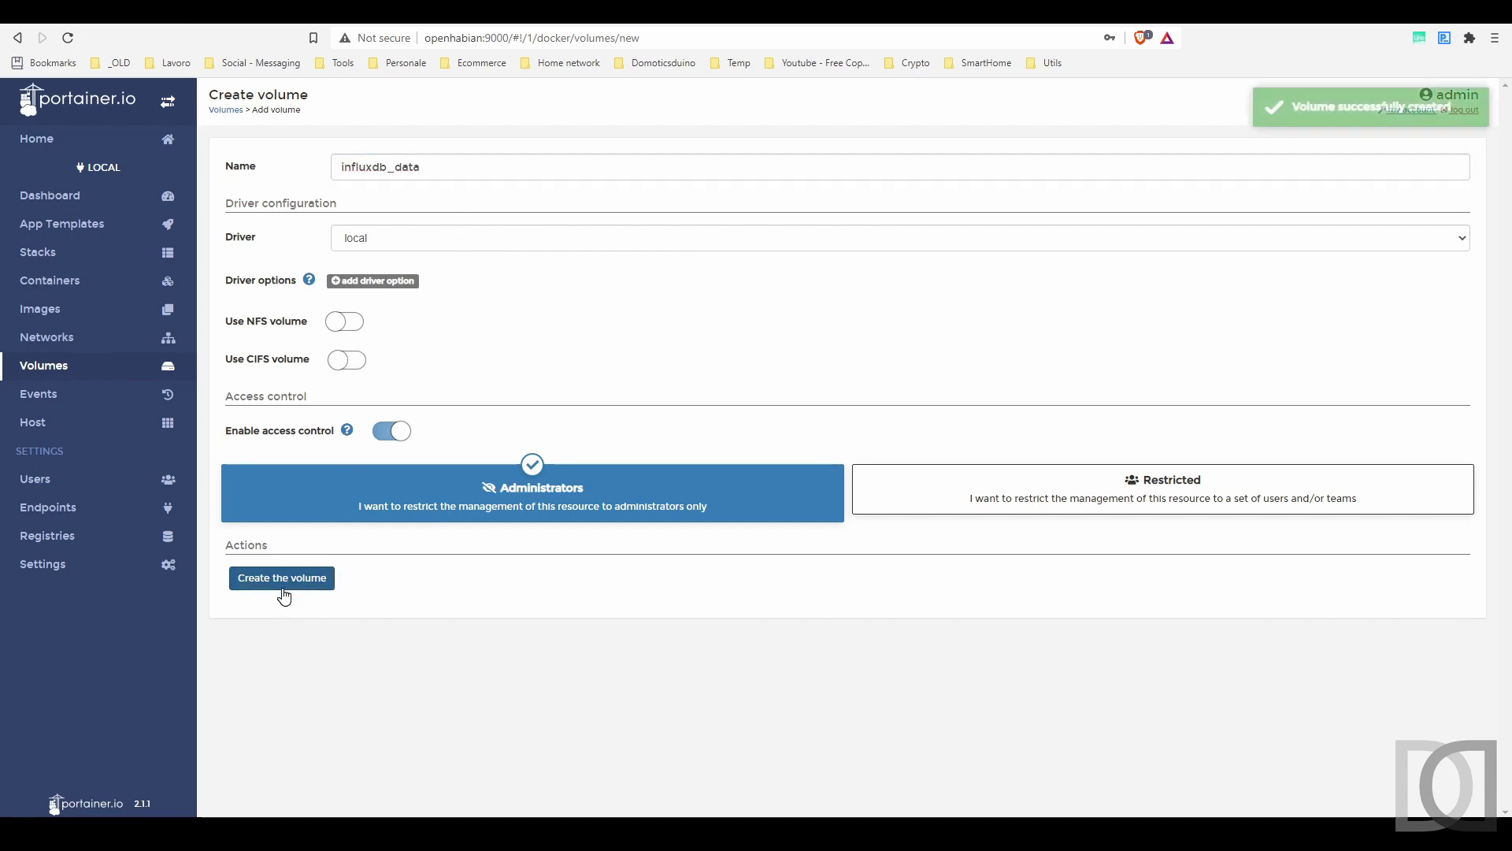
left_click(53, 292)
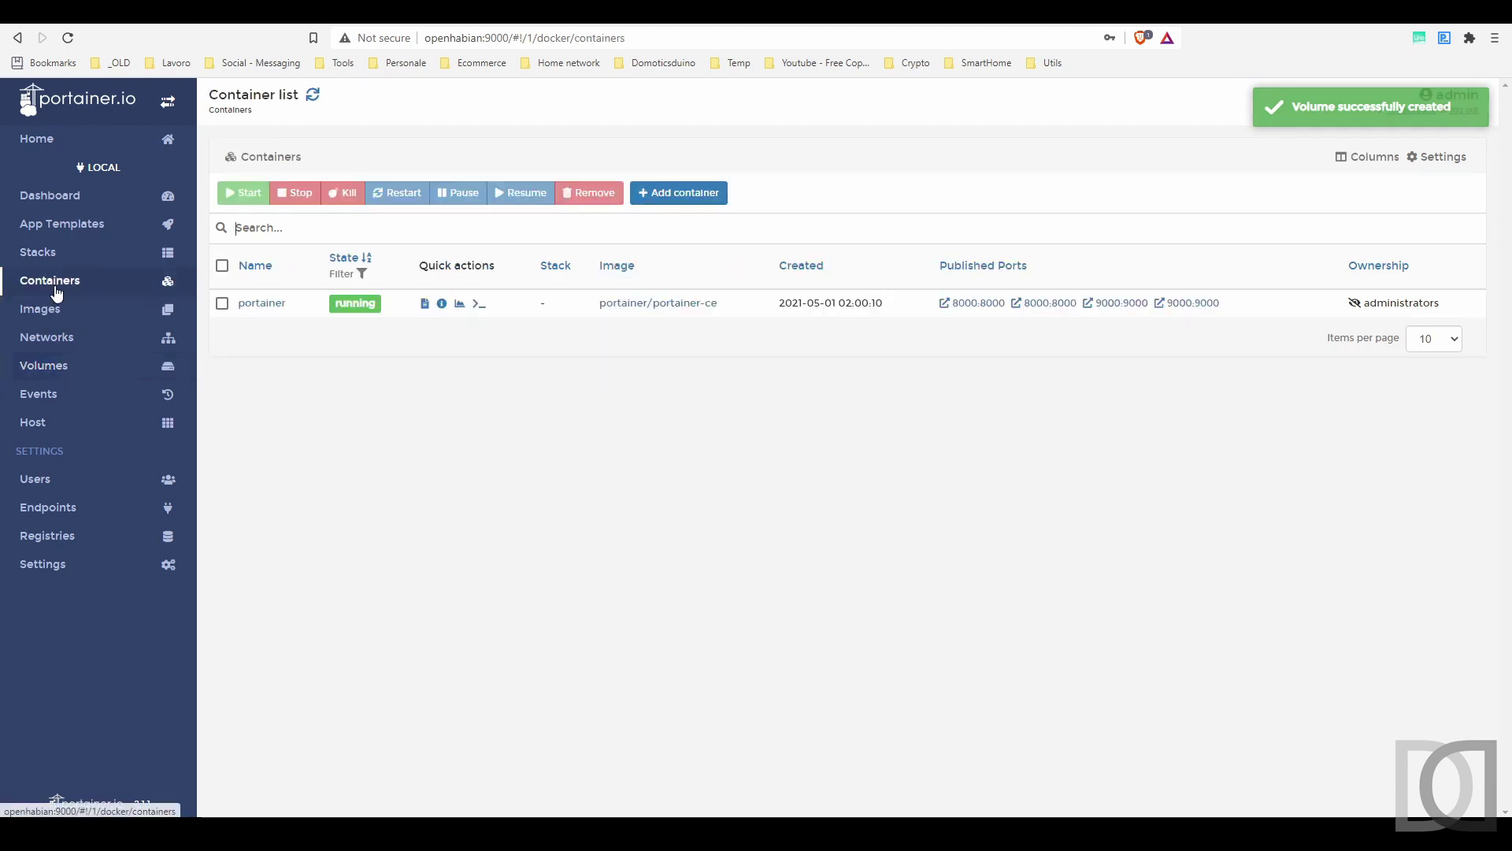
- Start a new container named InfluxDB using the influxdb:1.8 image
left_click(678, 193)
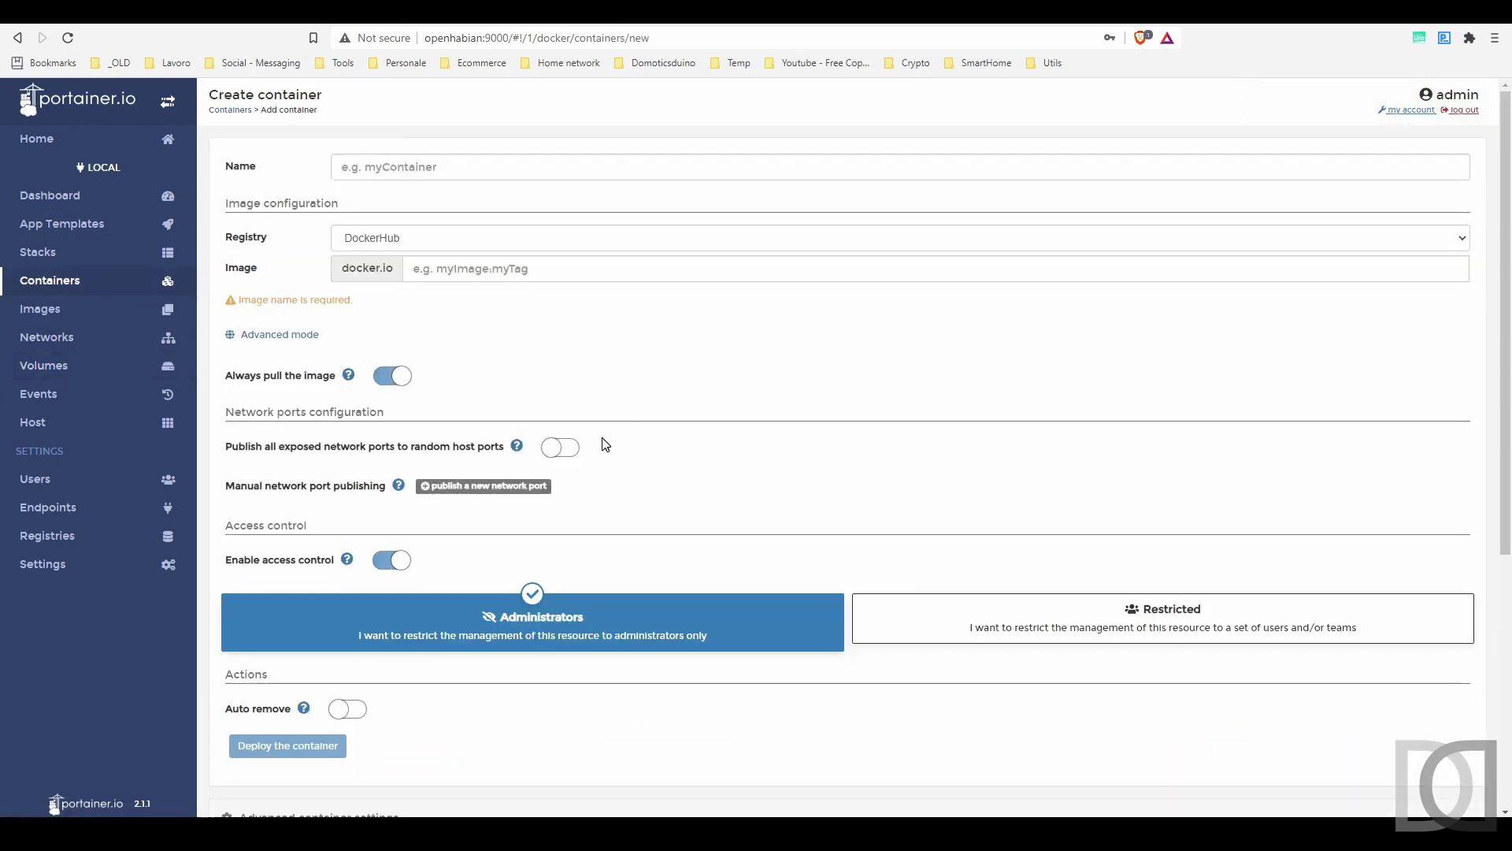
left_click(432, 165)
type("InfluxDB")
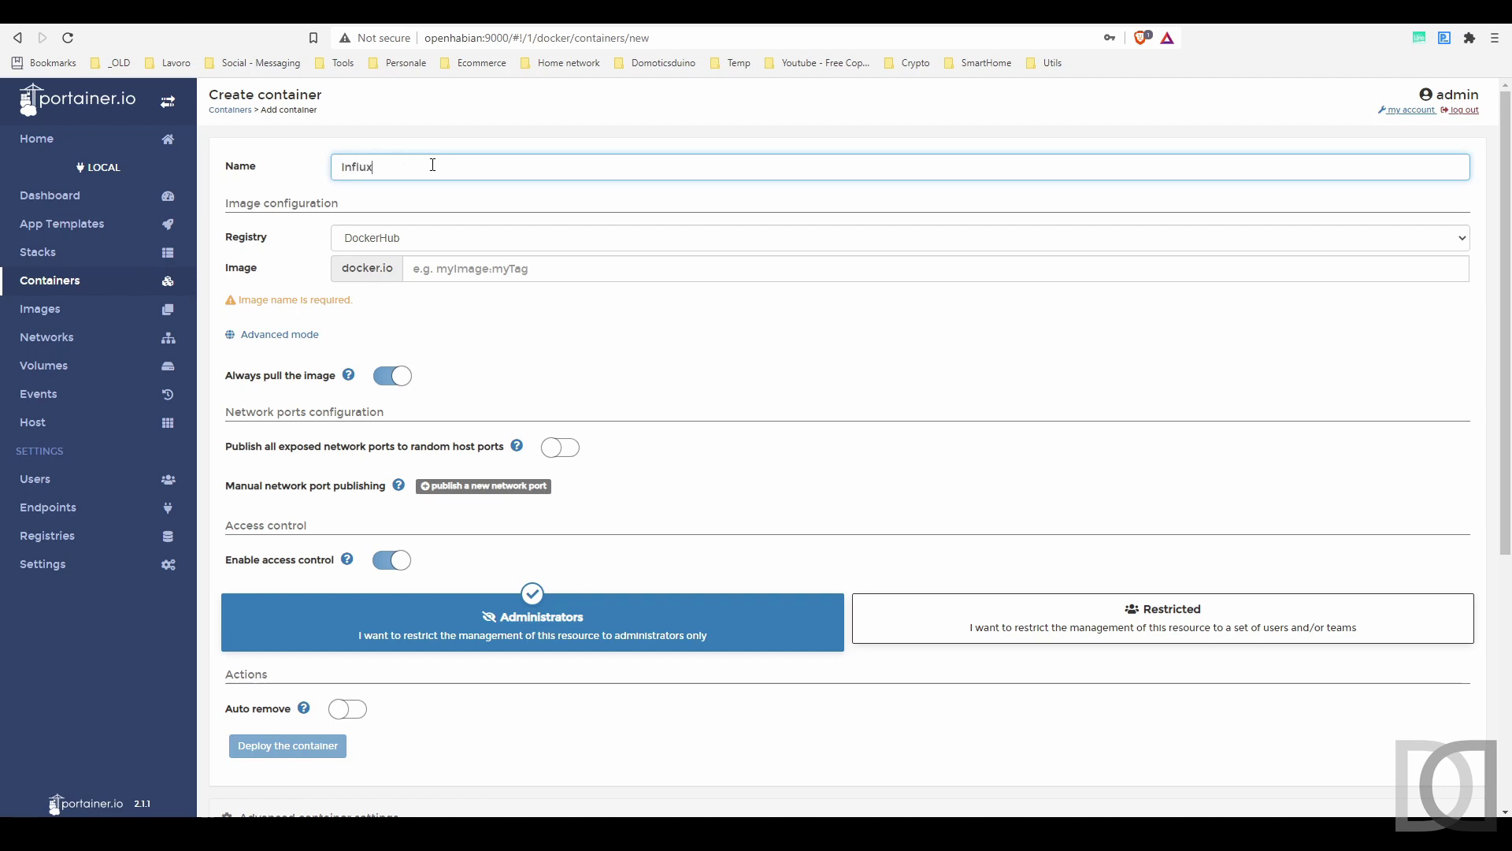
left_click(463, 269)
type("influxdb")
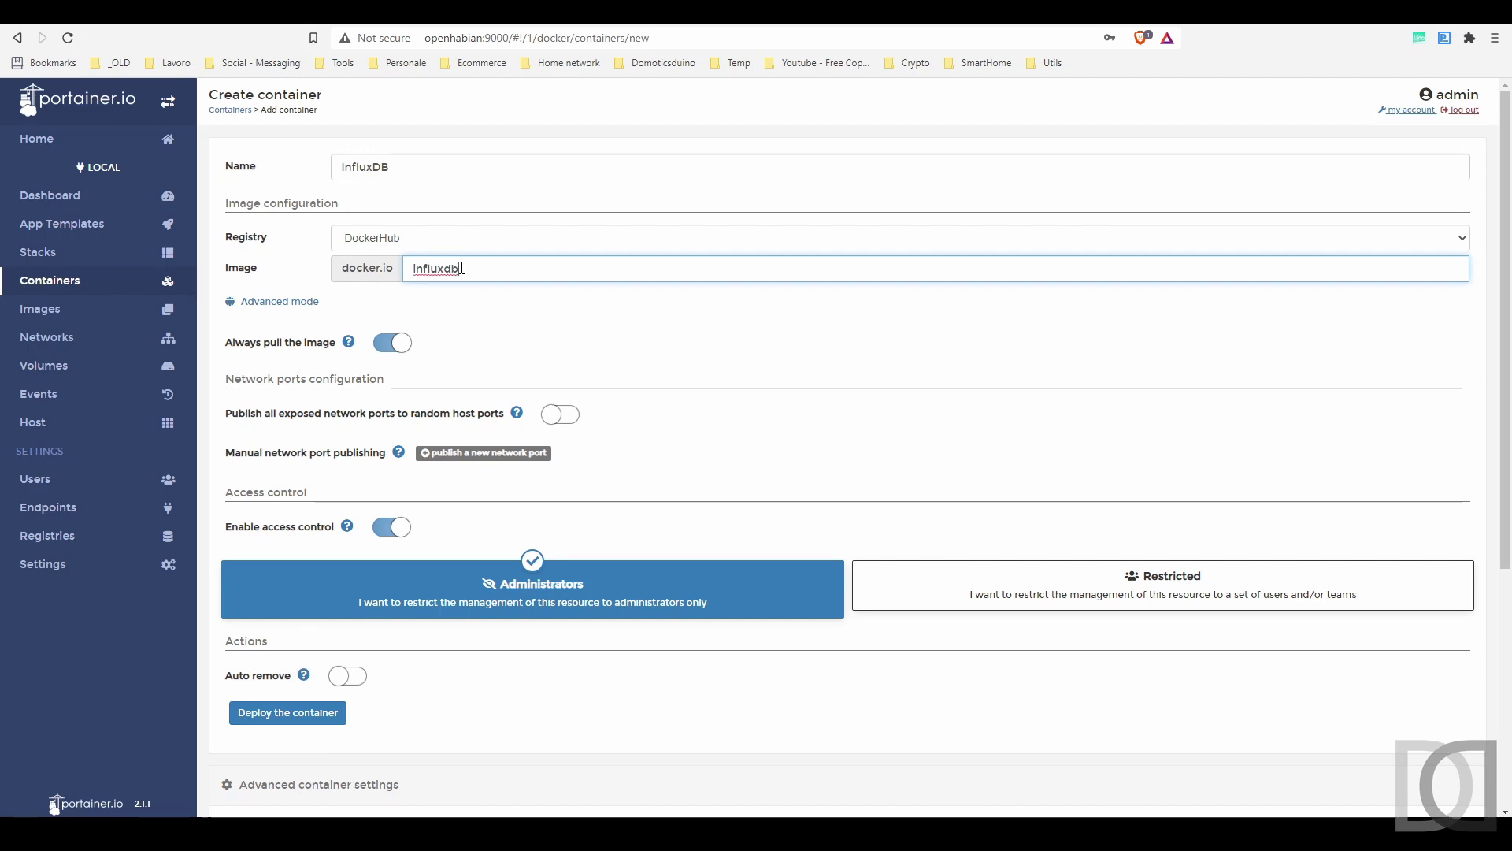
type(":1.8")
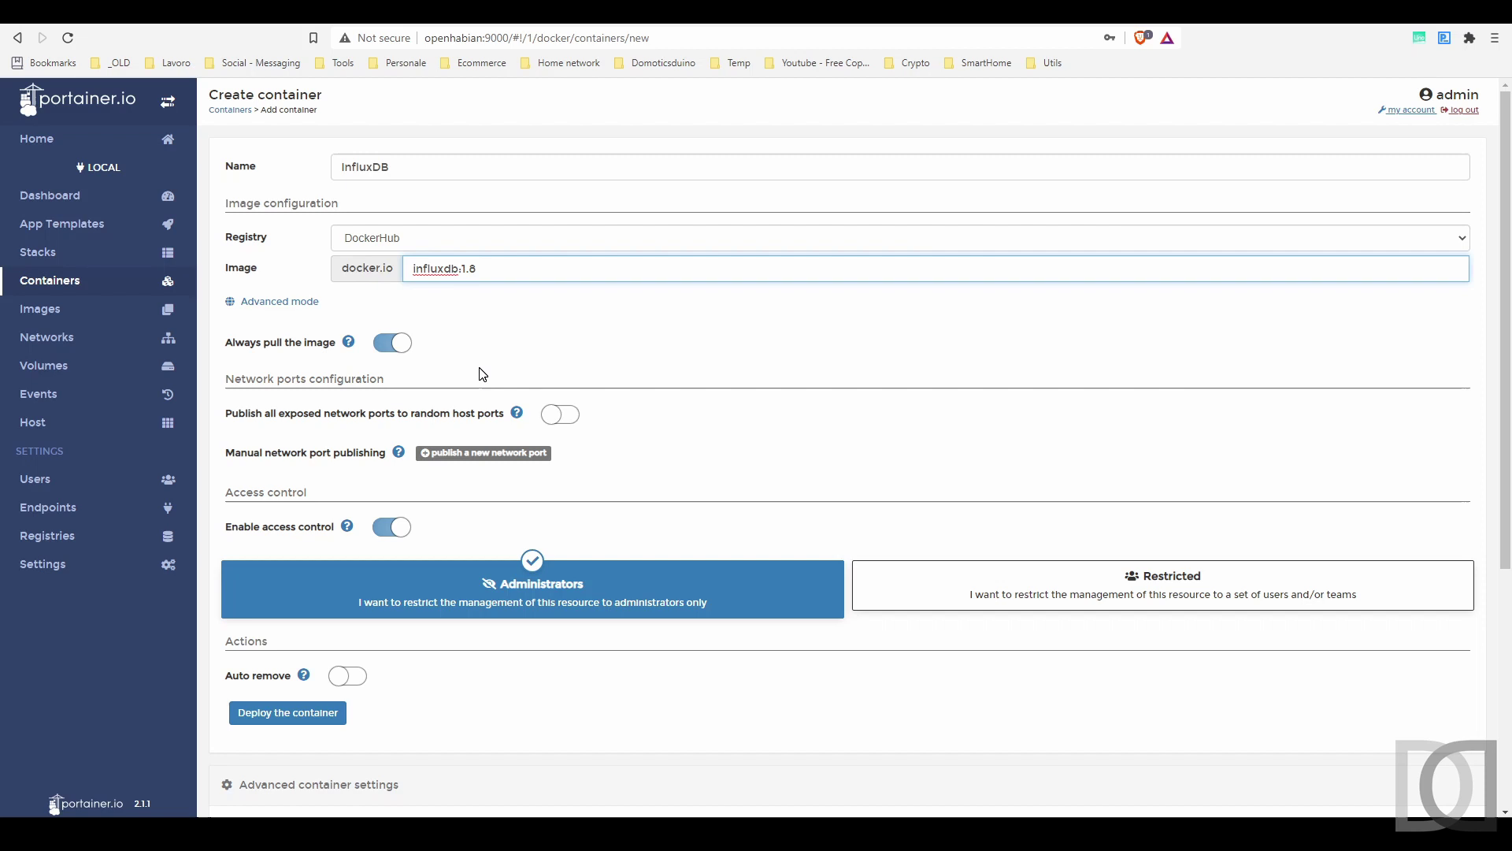
- Publish ports 8086:8086 and 8088:8088
scroll(478, 378, "down", 1)
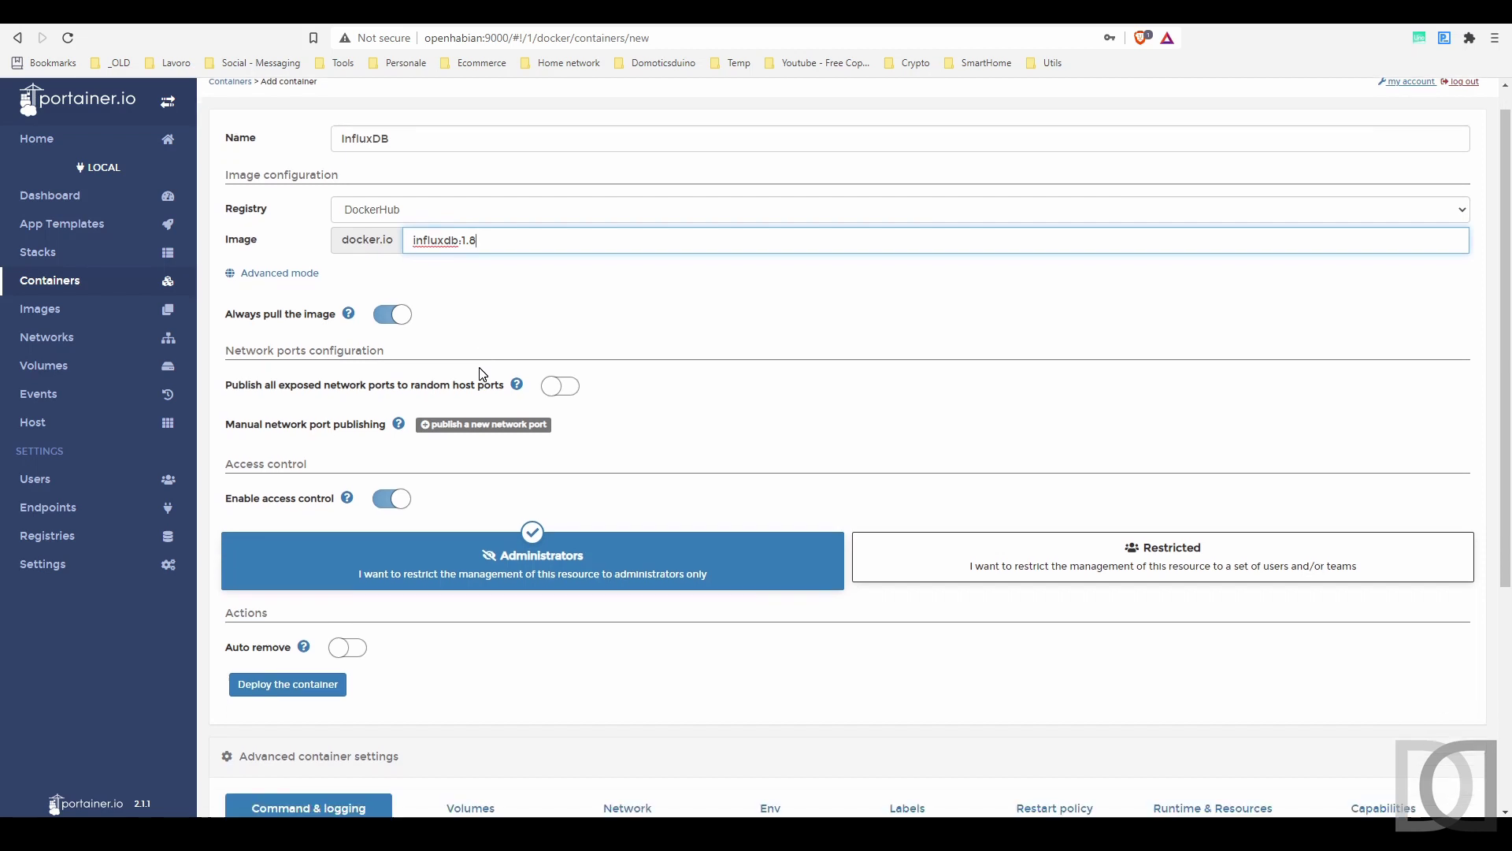
left_click(482, 376)
left_click(485, 401)
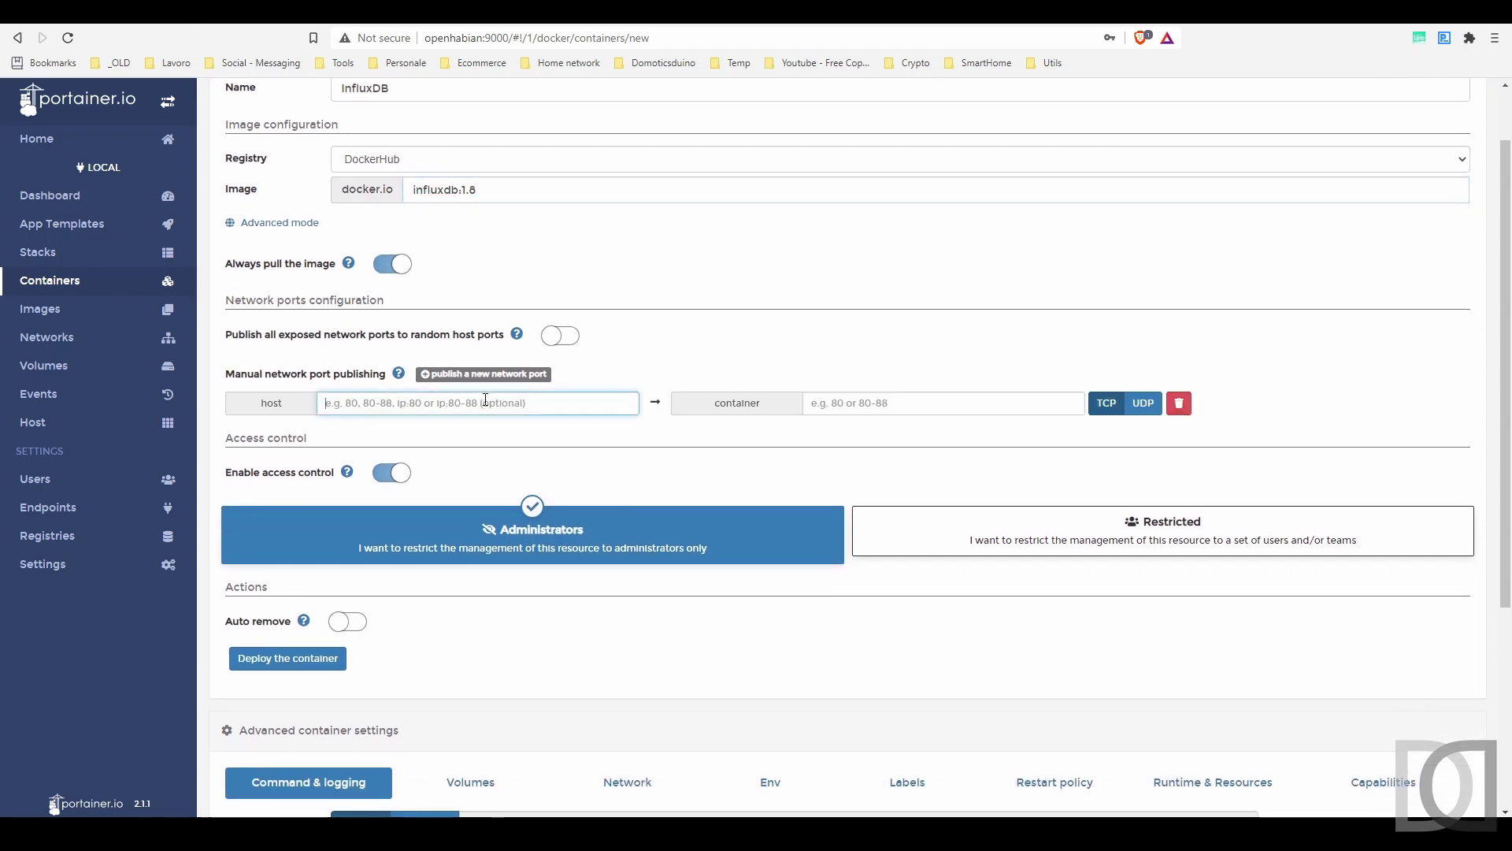
type("8086")
key("Tab")
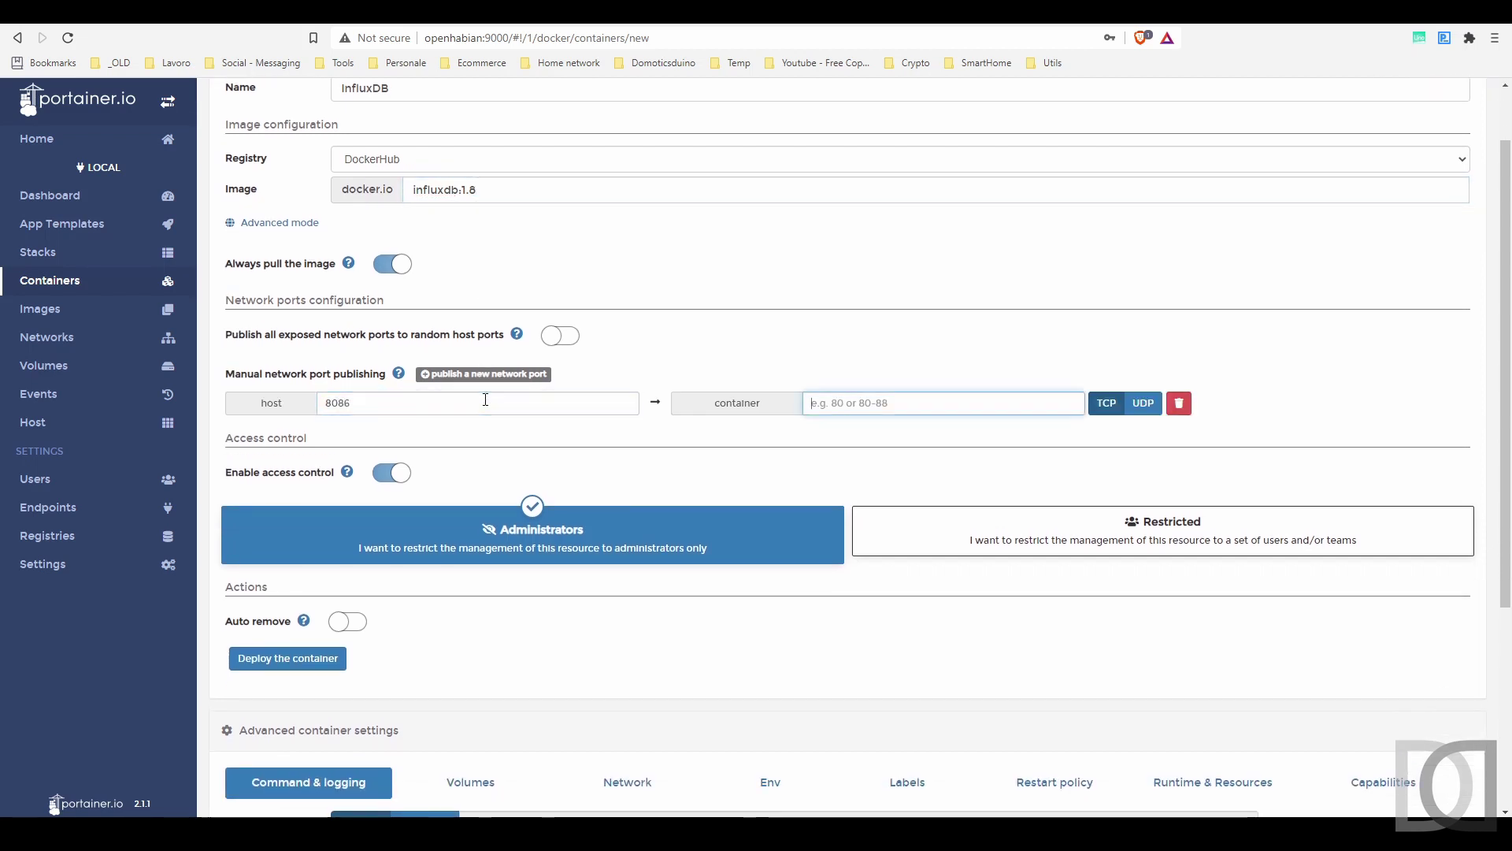
type("8086")
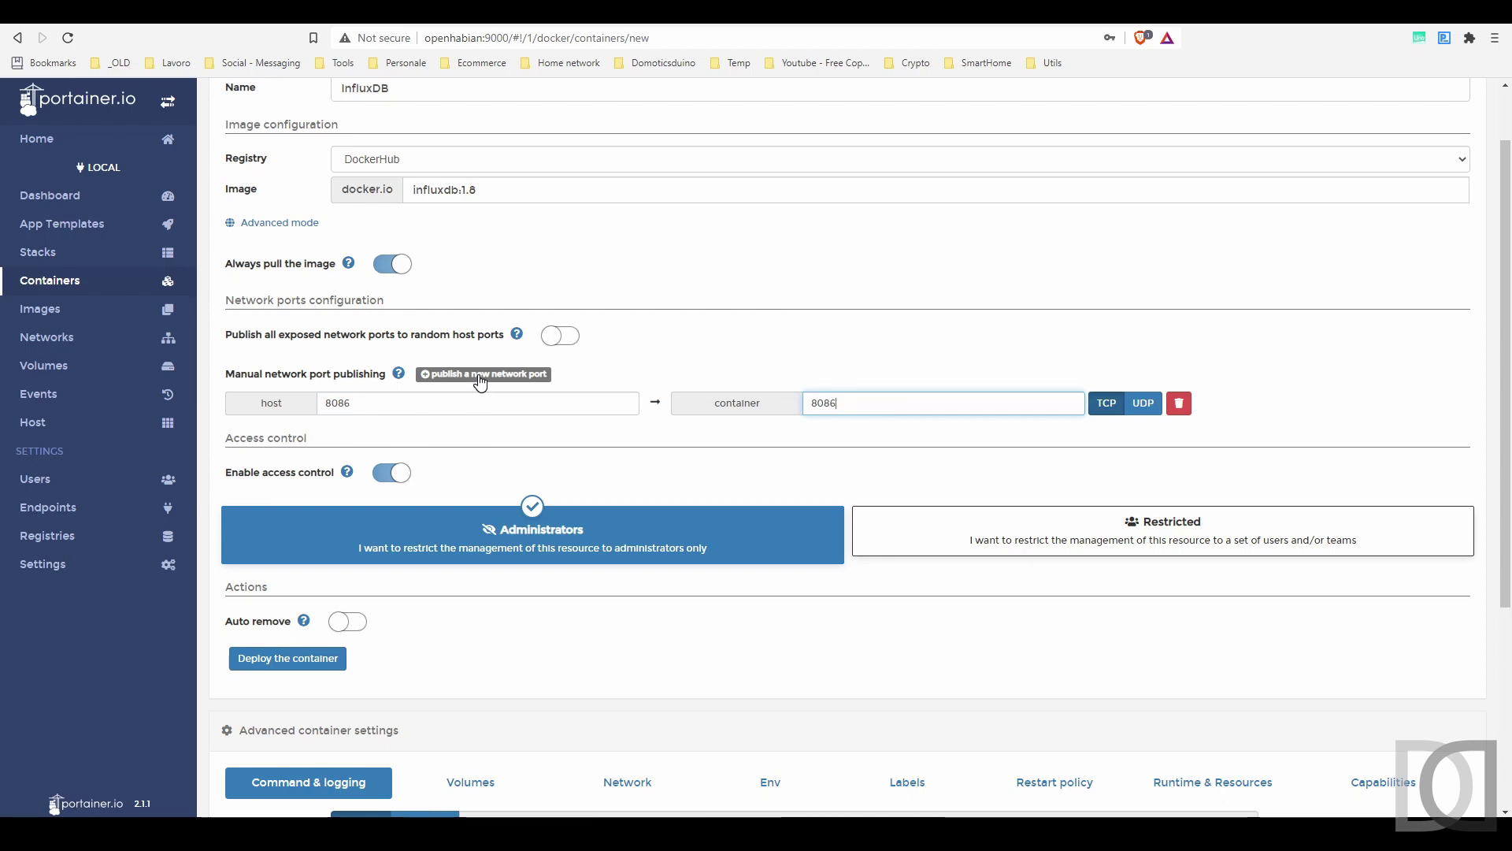
left_click(482, 375)
left_click(457, 427)
type("8088")
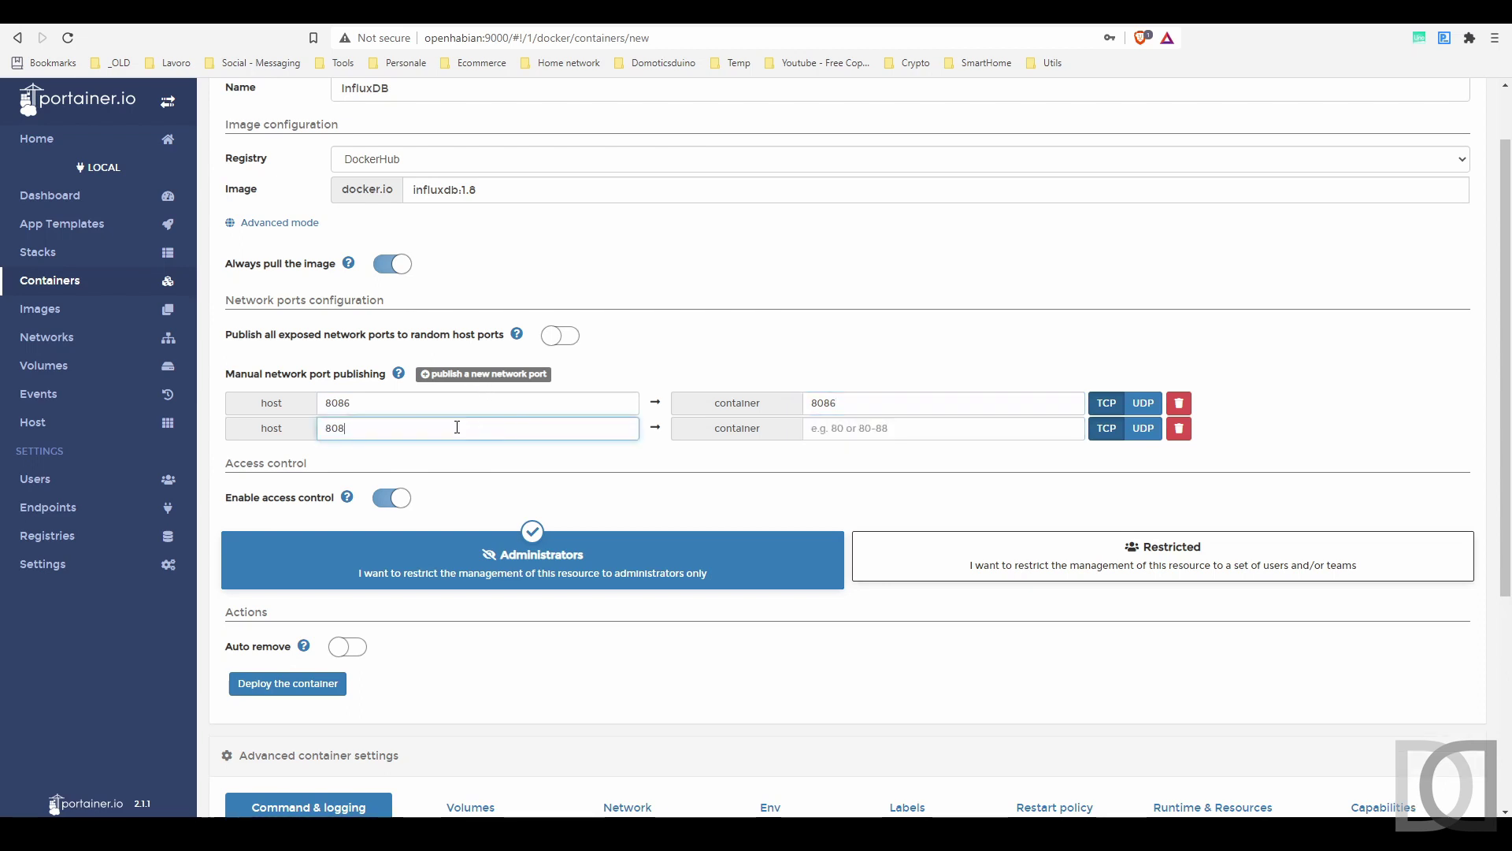
key("Tab")
type("8088")
- Map the container path /var/lib/influxdb to the influxdb_data volume
scroll(859, 426, "down", 4)
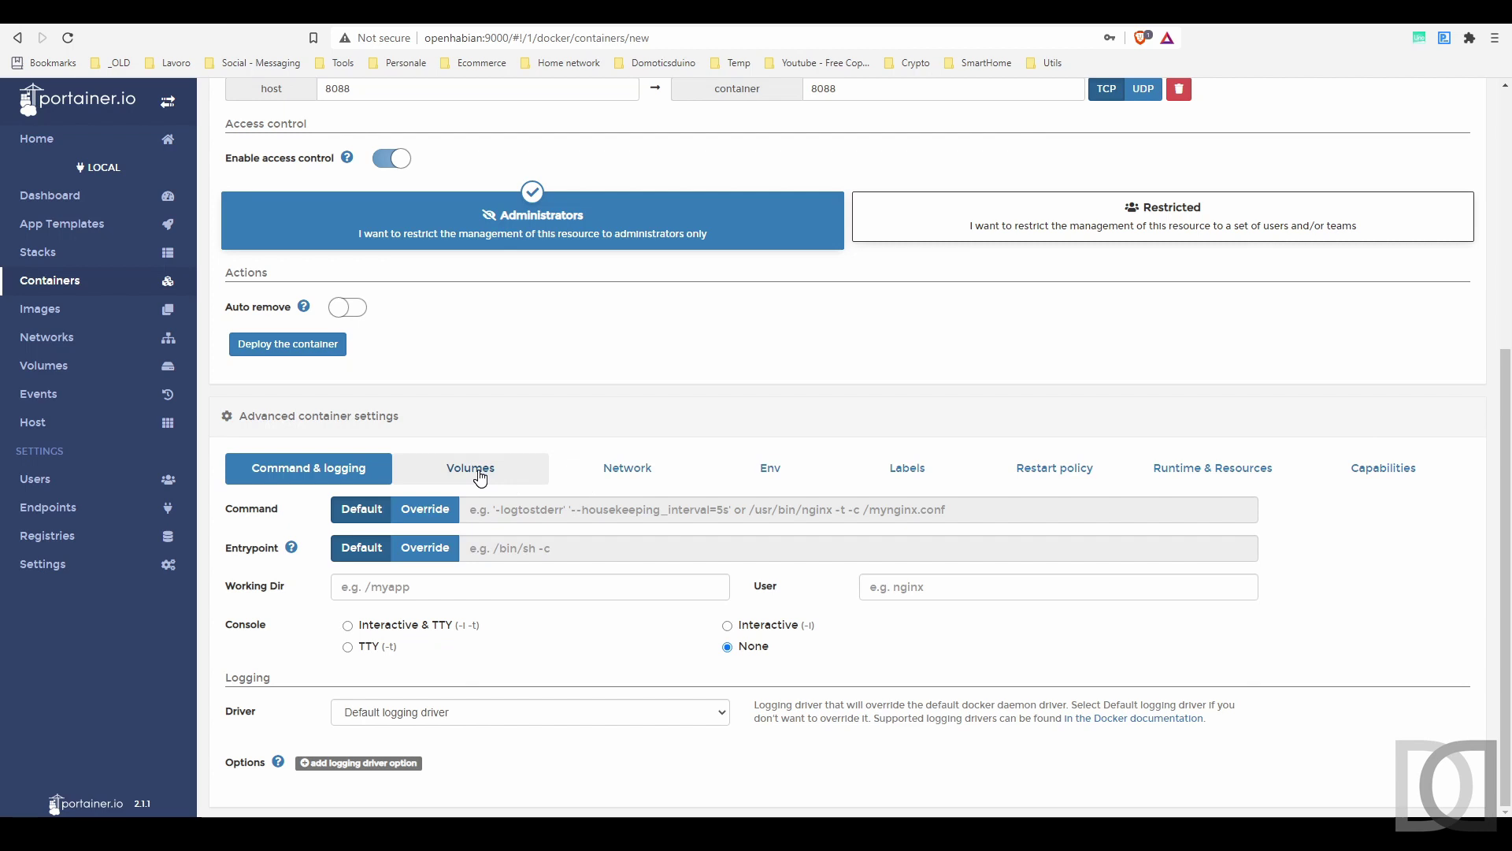
left_click(479, 478)
left_click(410, 772)
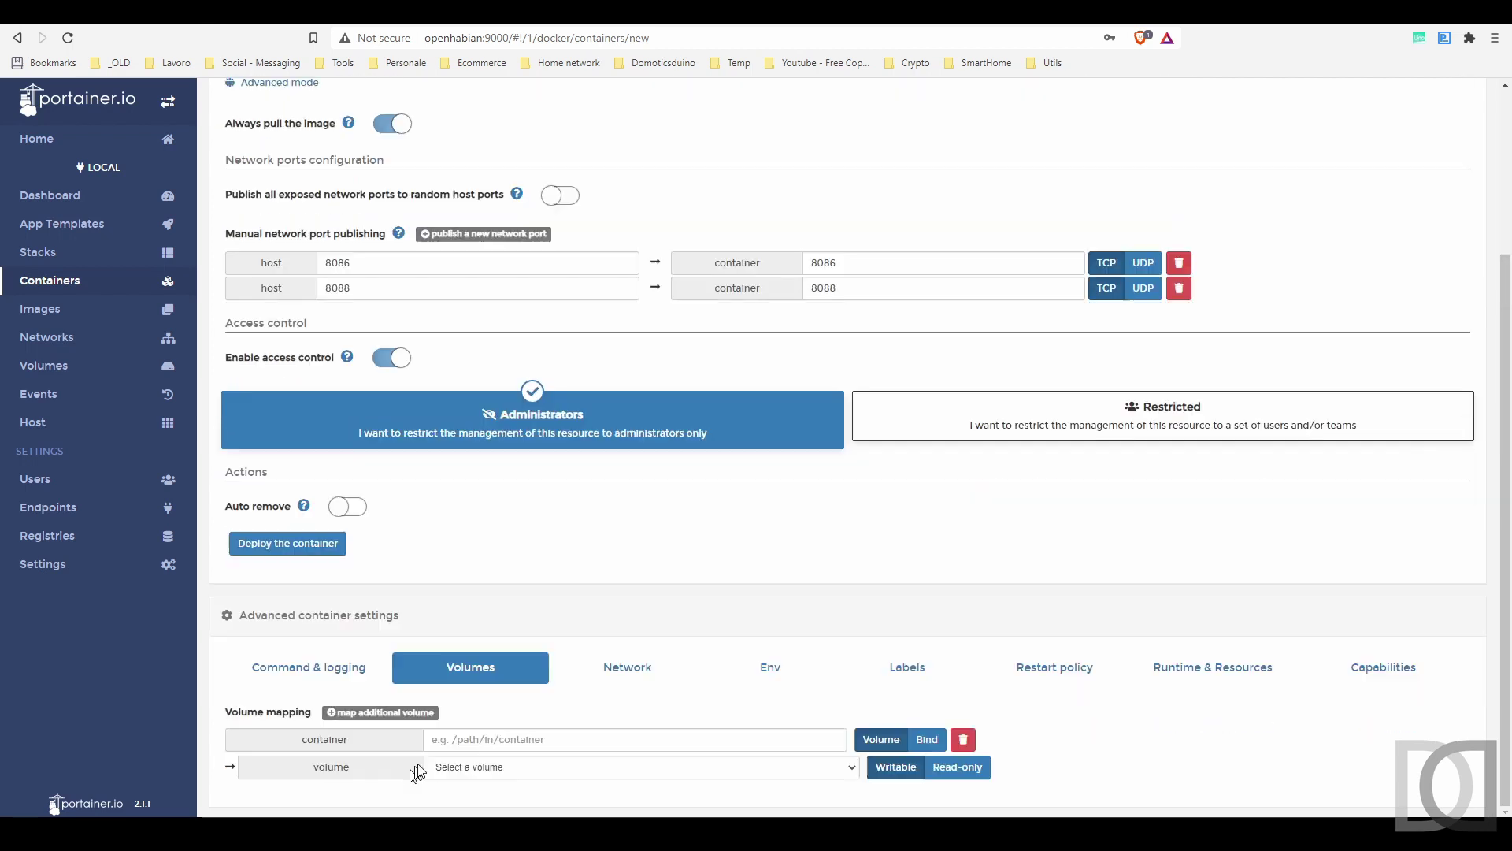
left_click(533, 741)
type("/var/lib/influxdb")
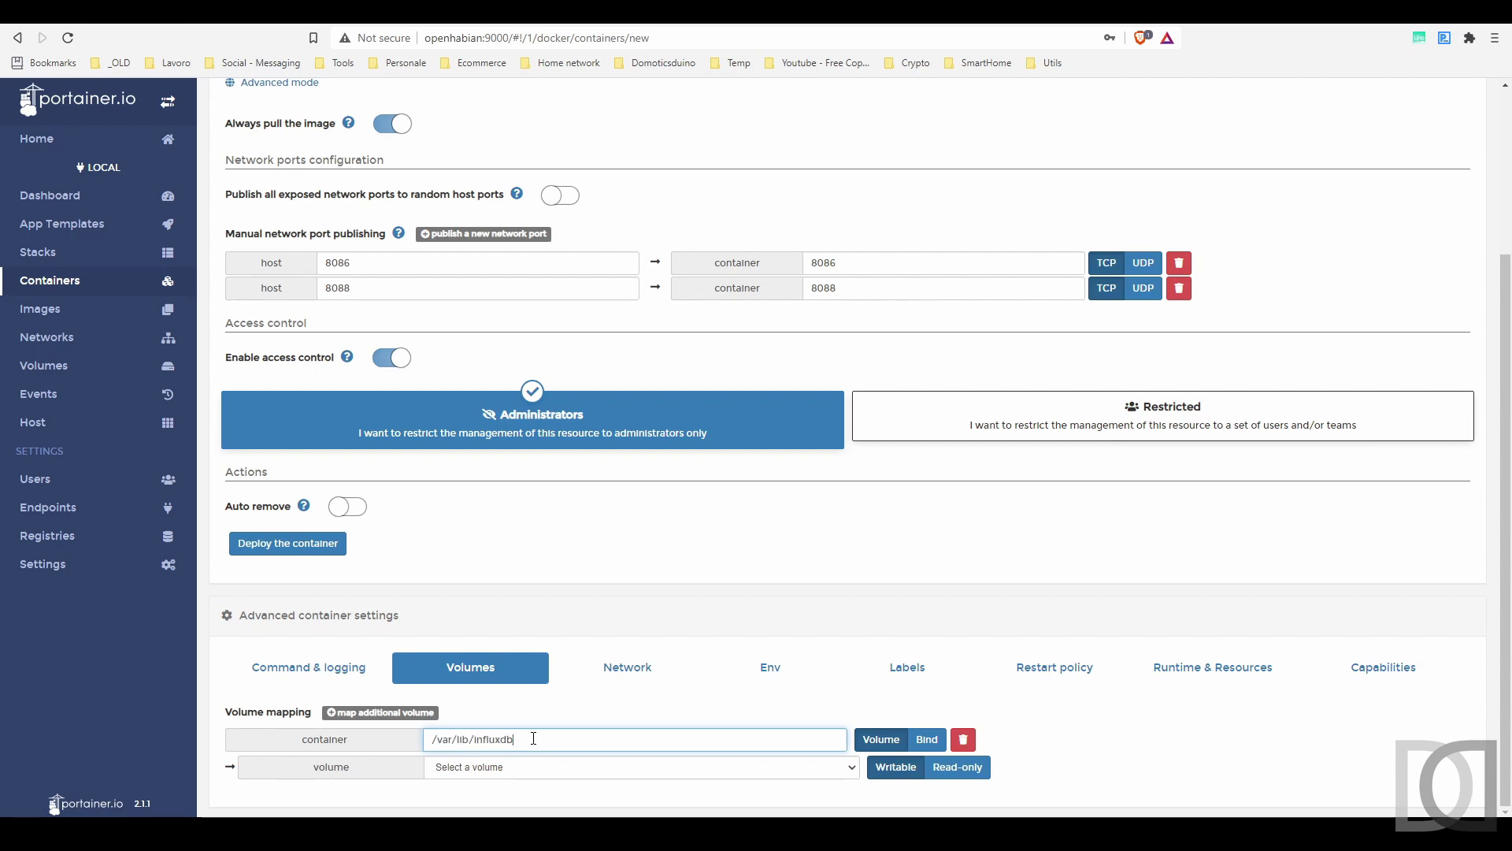
left_click(561, 775)
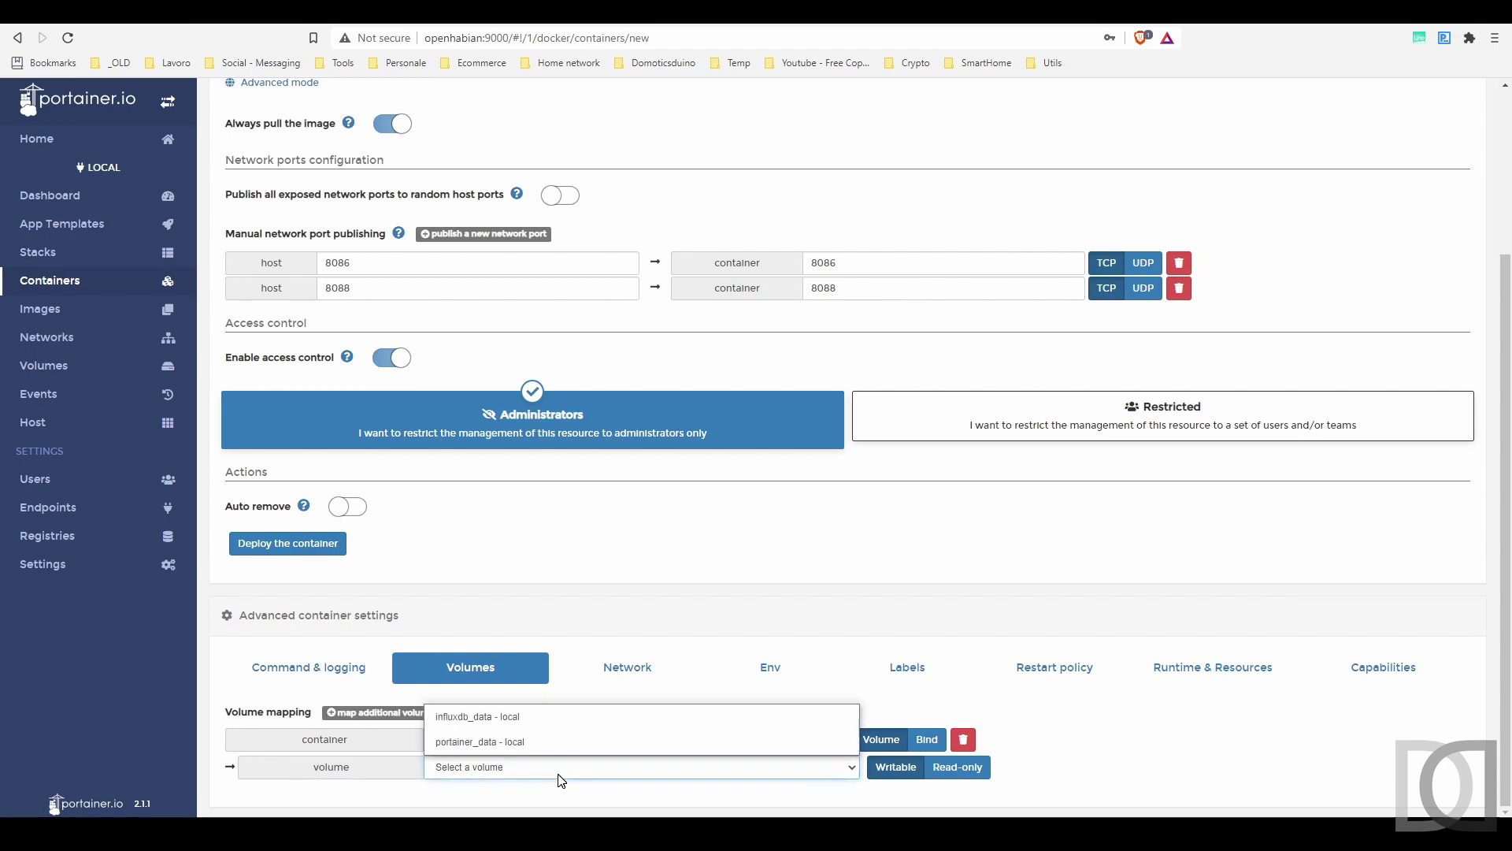
left_click(516, 720)
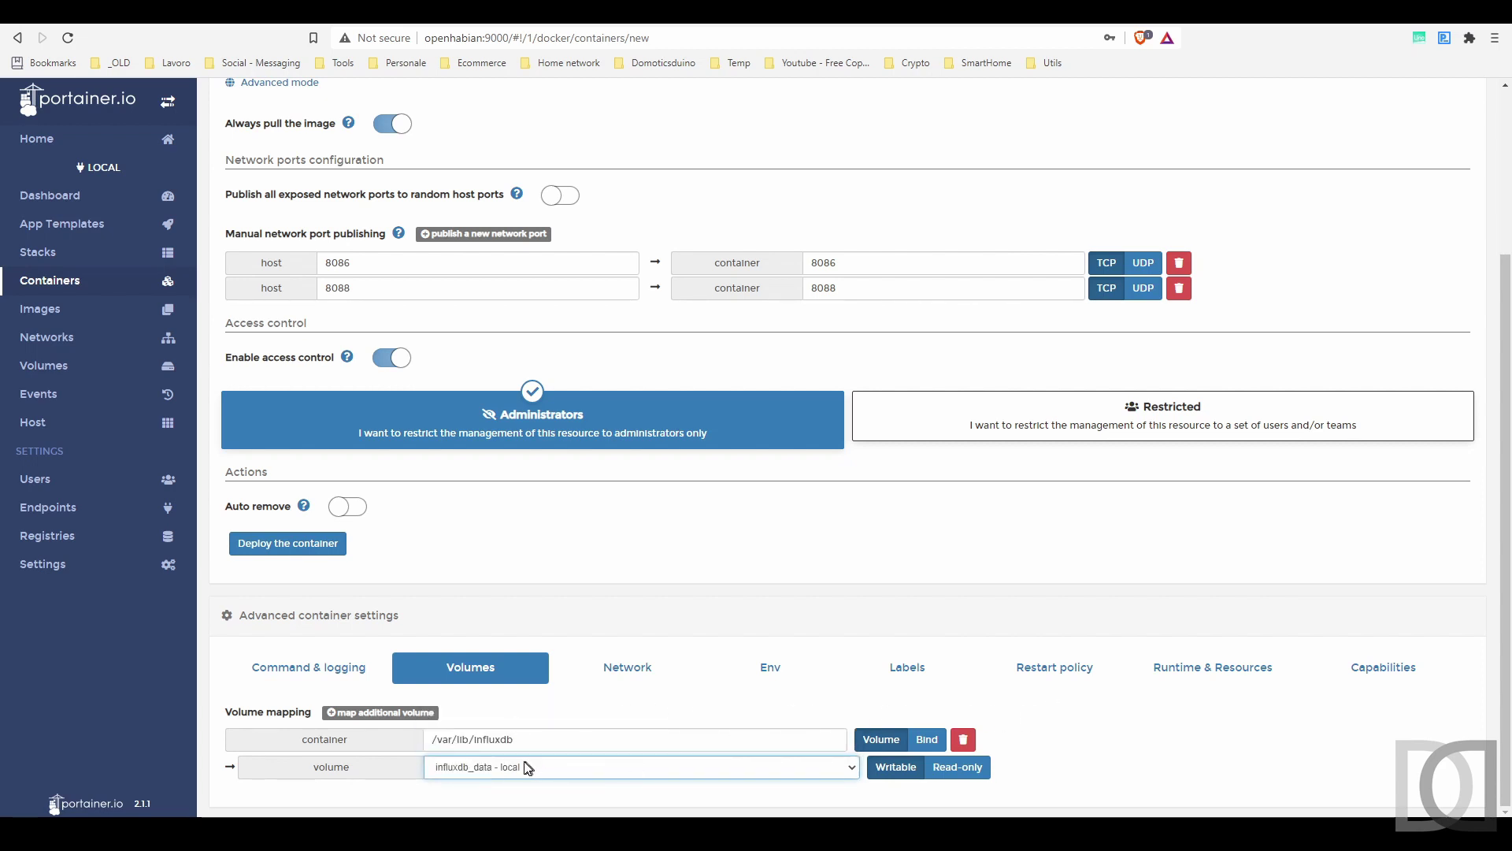
- Set the restart policy to Always and deploy the container
left_click(1051, 669)
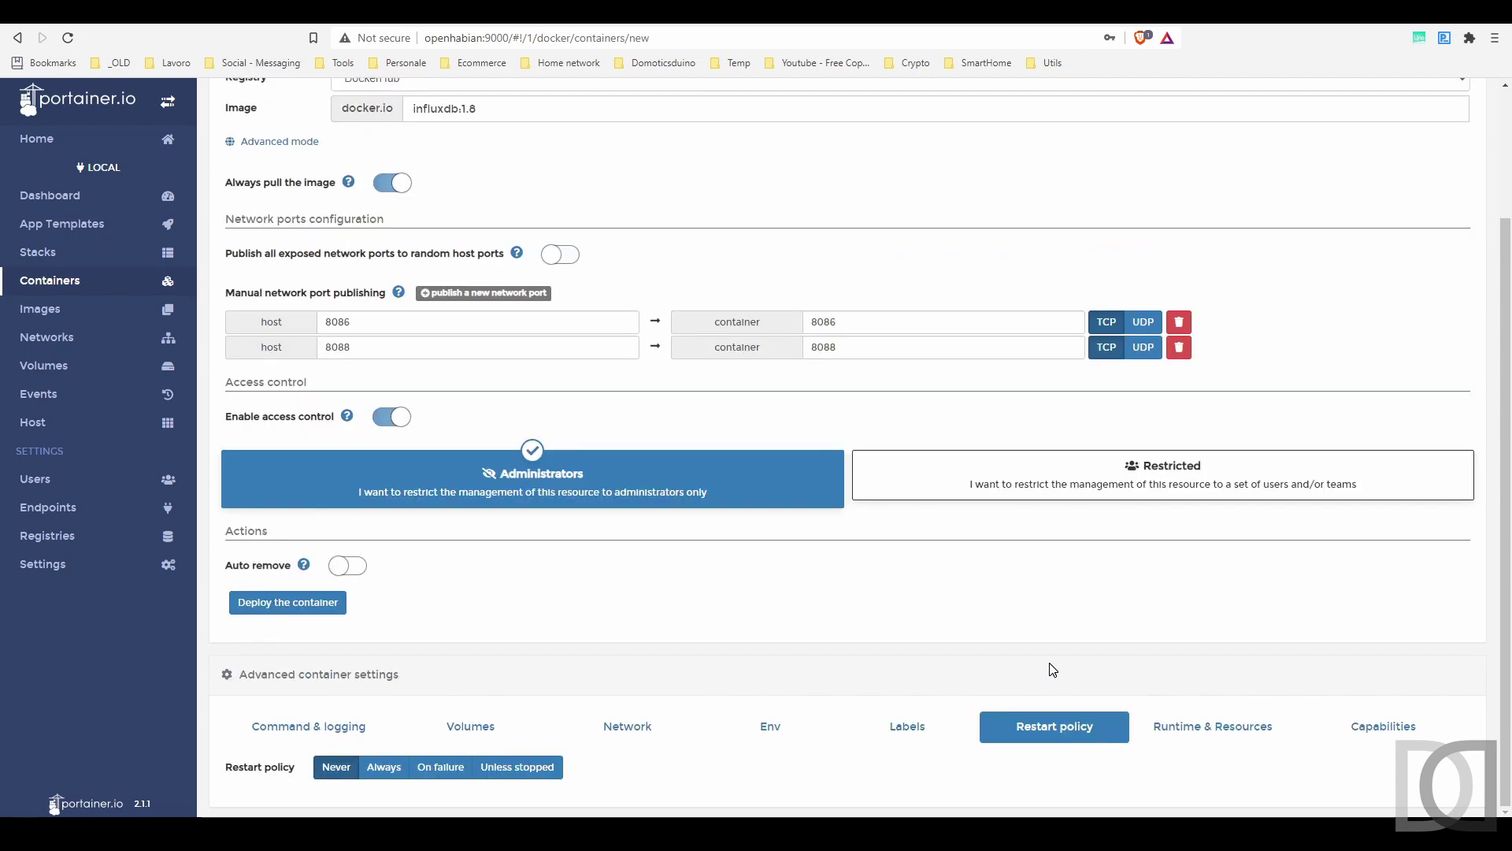
left_click(386, 768)
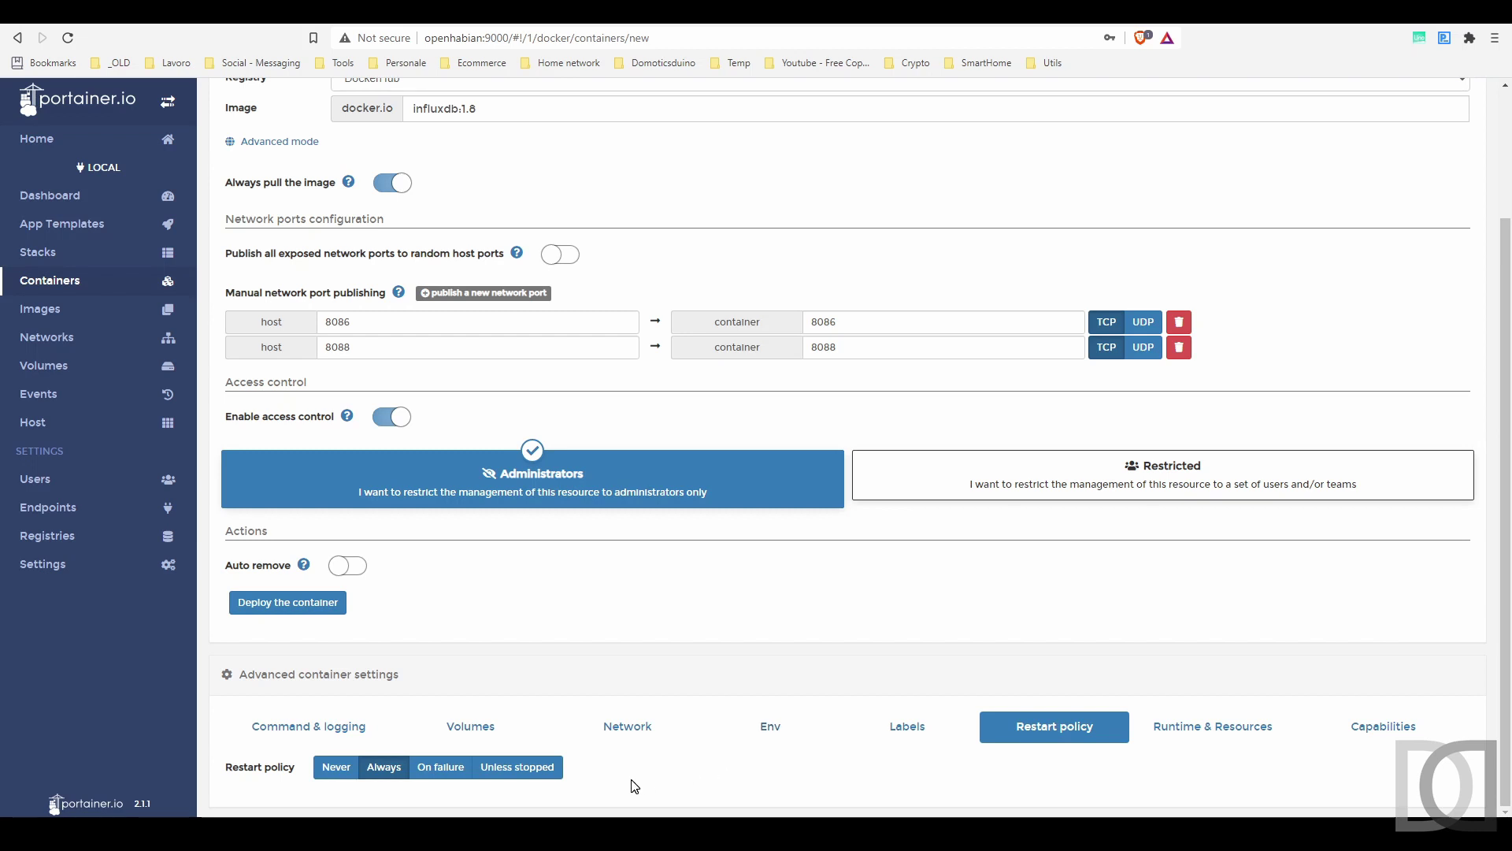
left_click(315, 603)
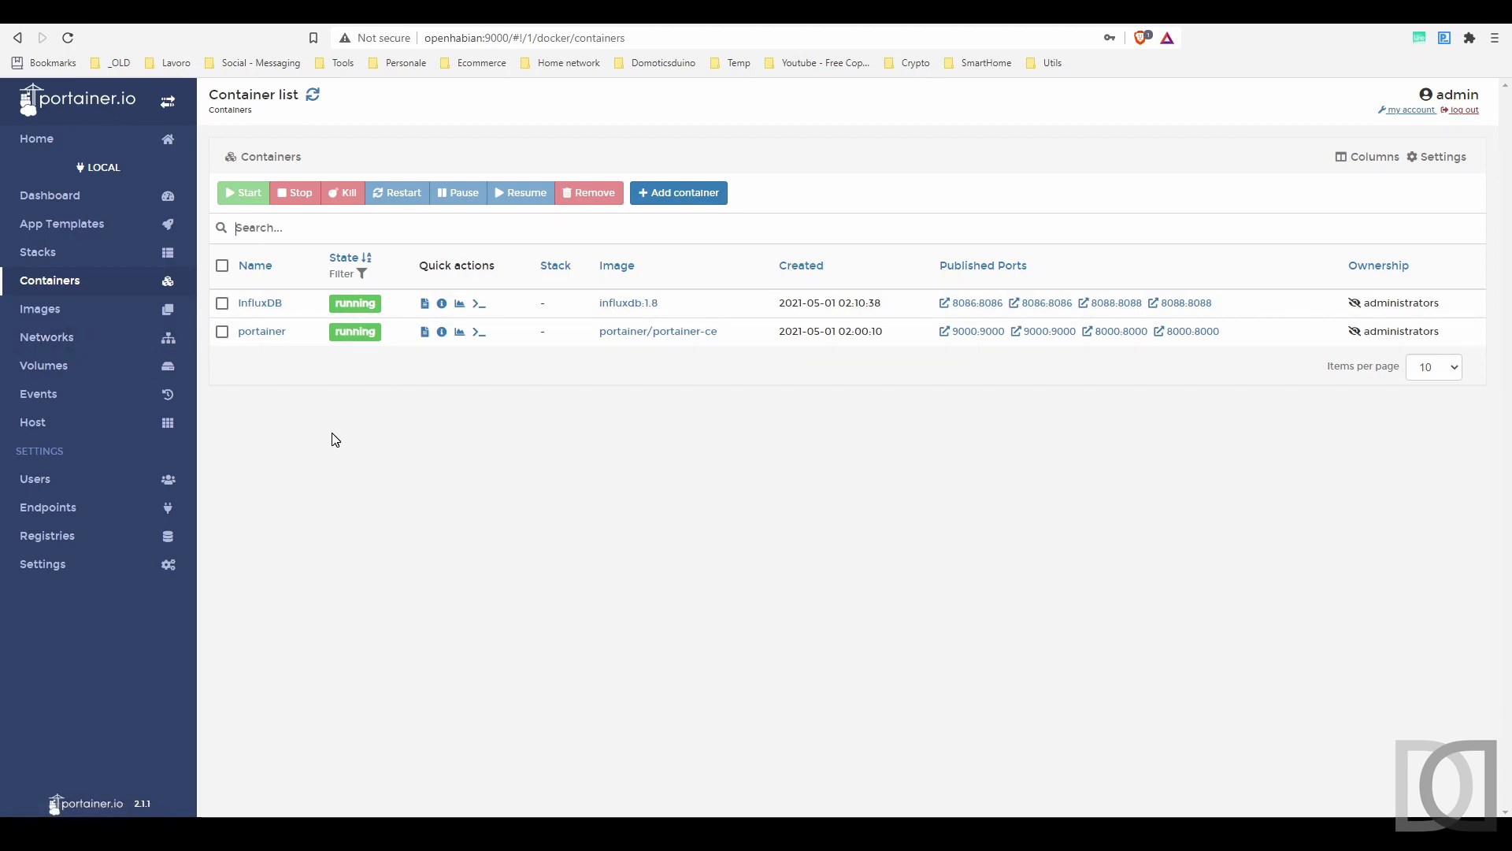
- Connect a /bin/bash console to the InfluxDB container and change to /var/lib/influxdb
left_click(479, 304)
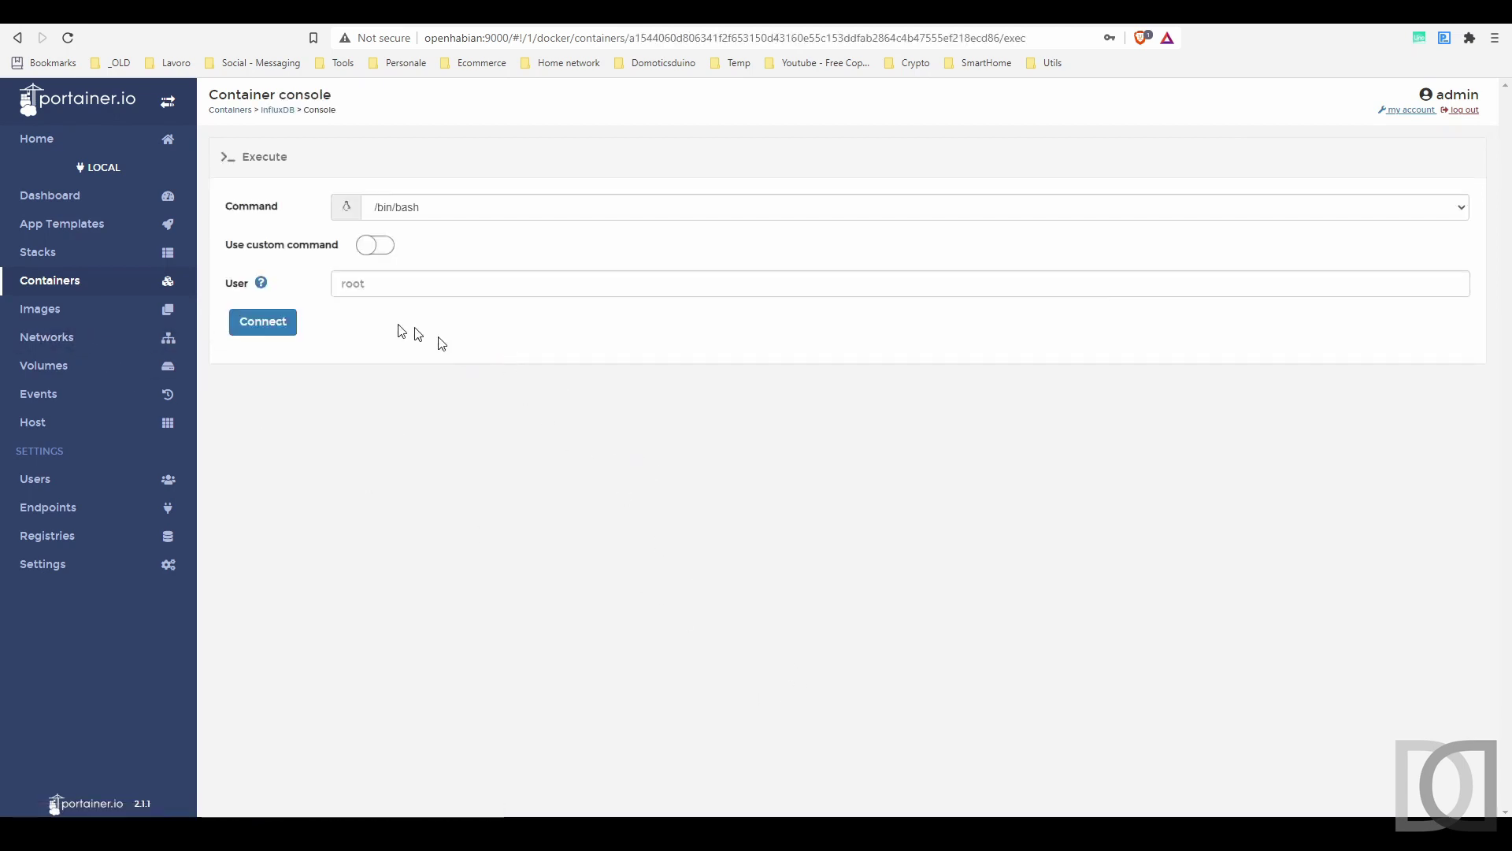
left_click(268, 323)
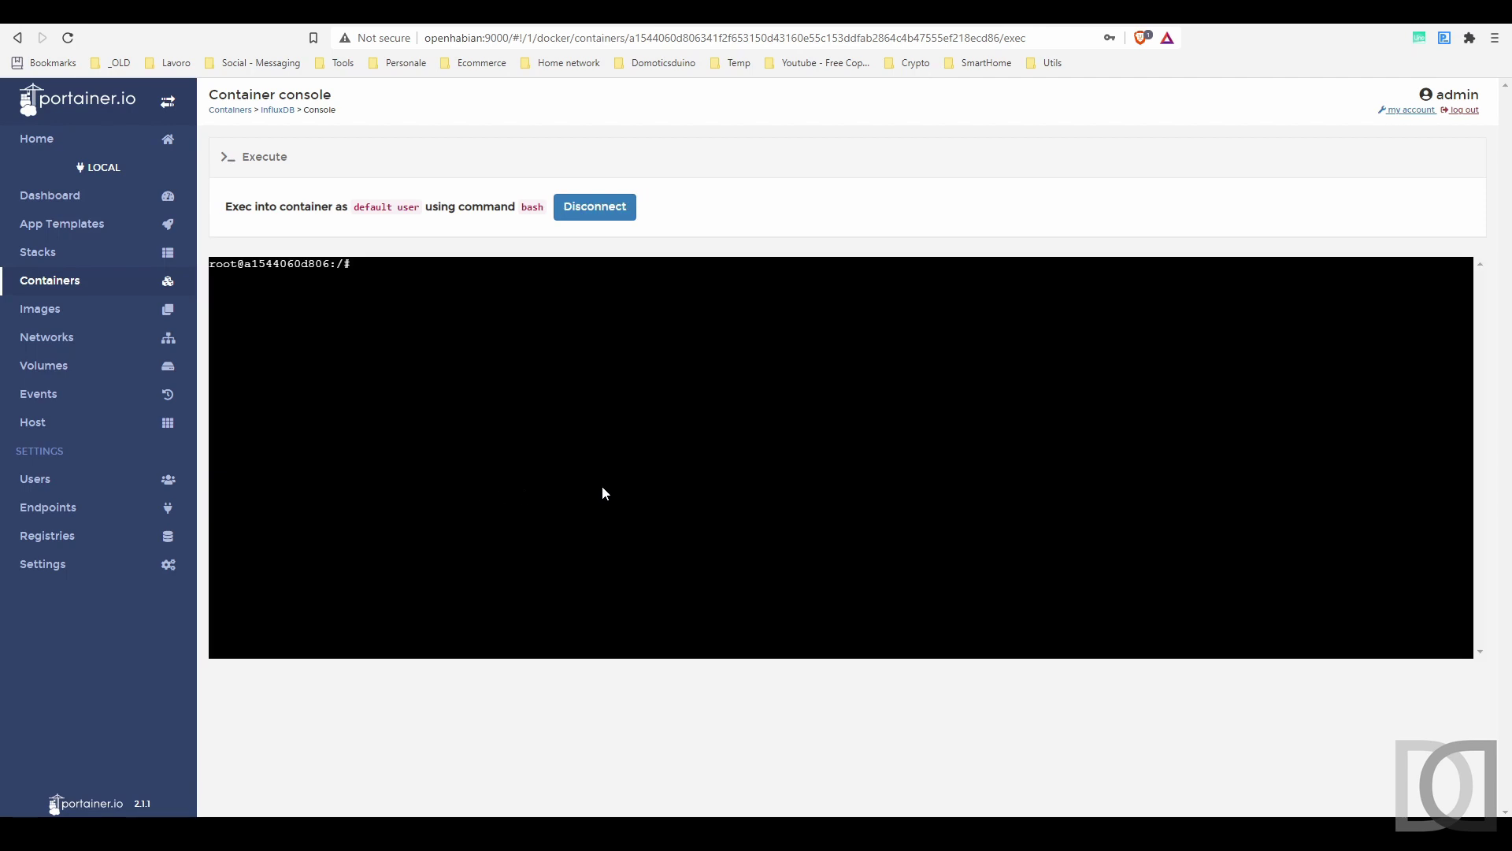
type("cd ")
type("/")
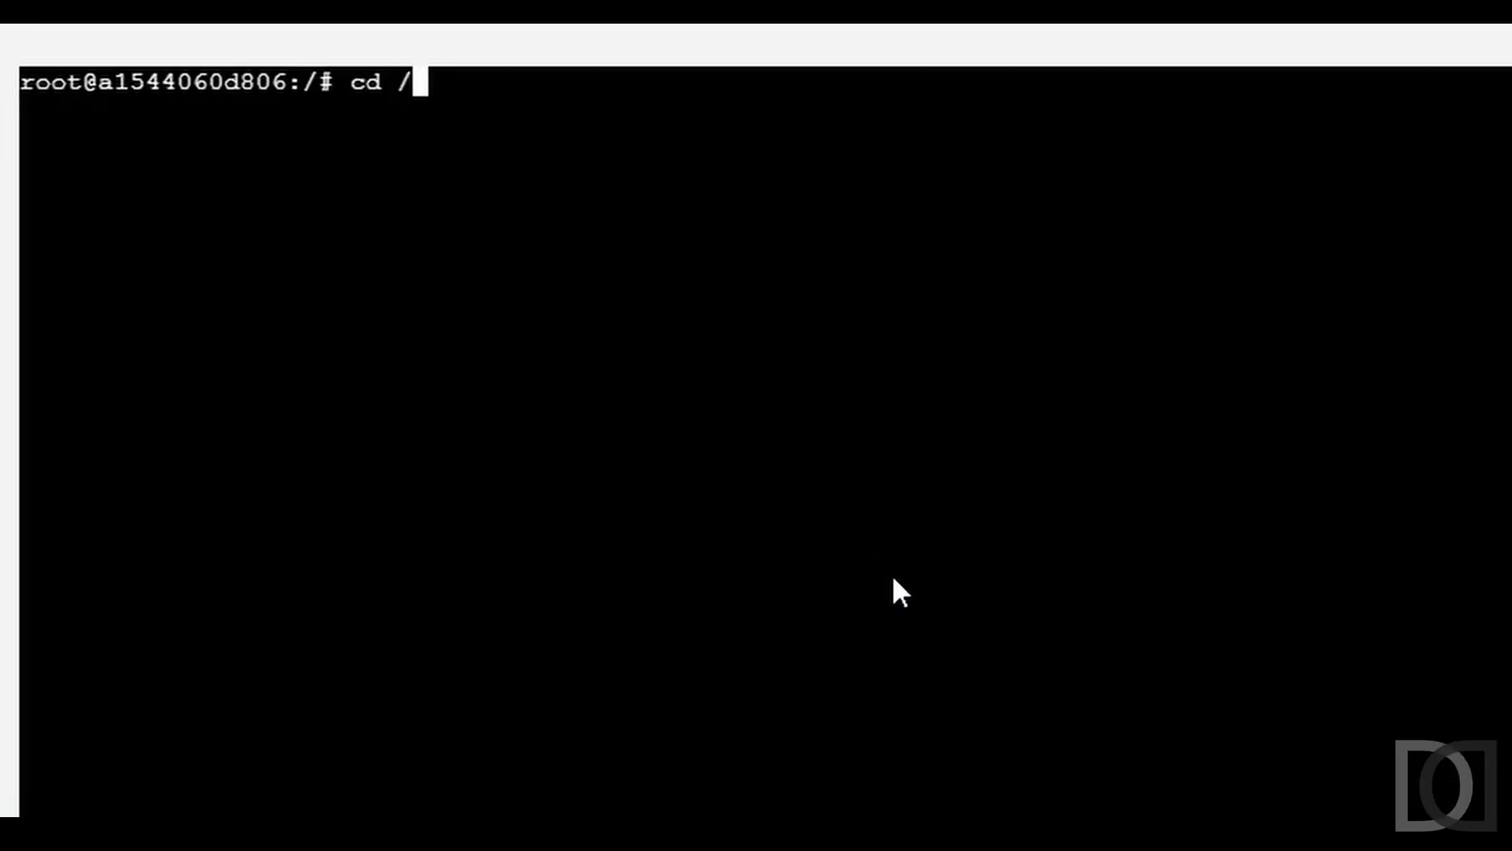
type("var/lib/in")
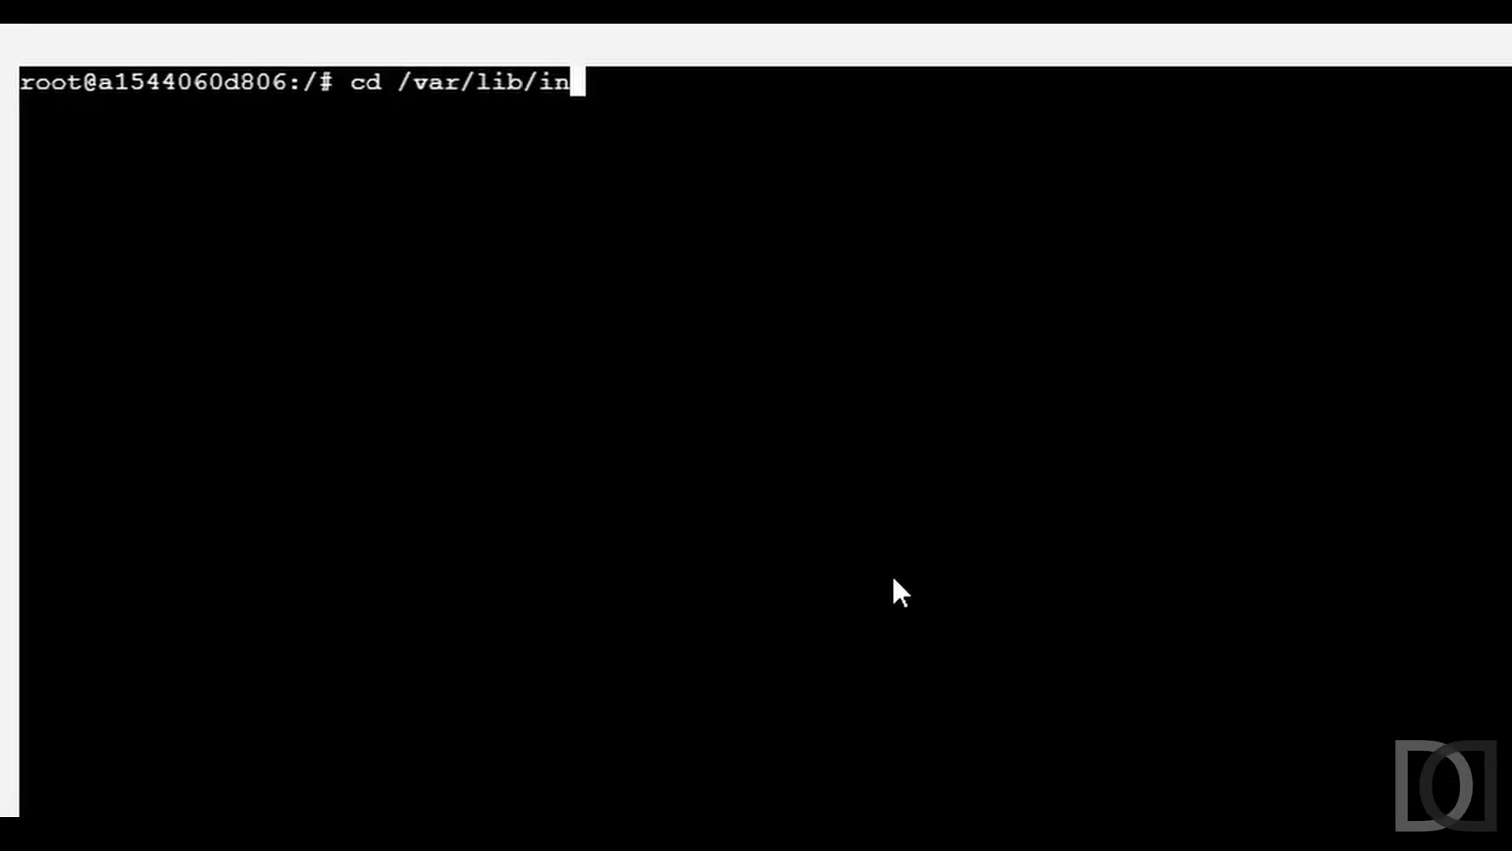
key("Tab")
key("Return")
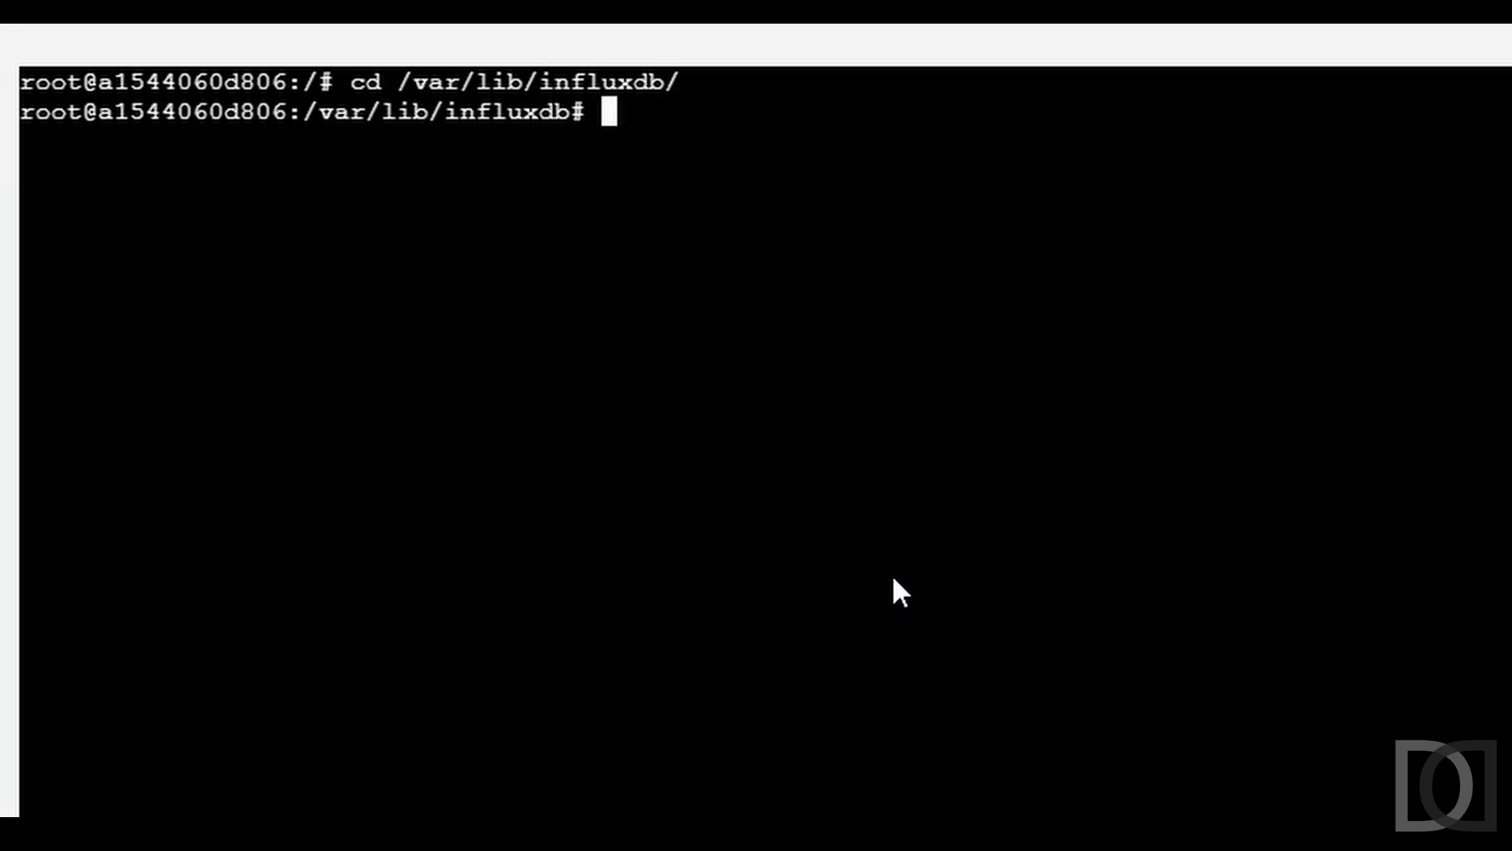
- List the data, meta and wal folders, then start the influx shell
type("ls")
key("Return")
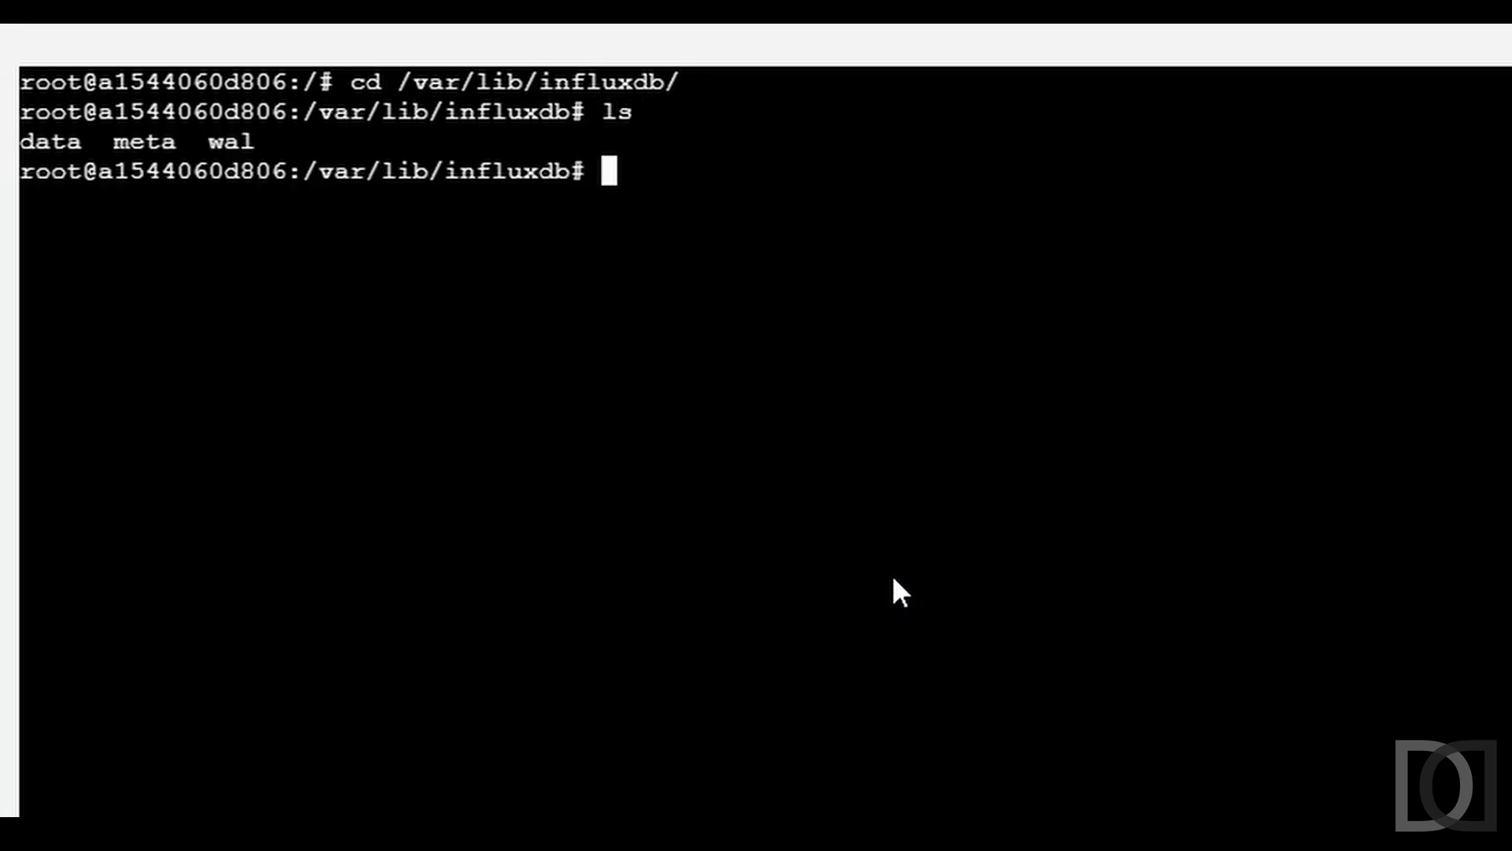
type("influx")
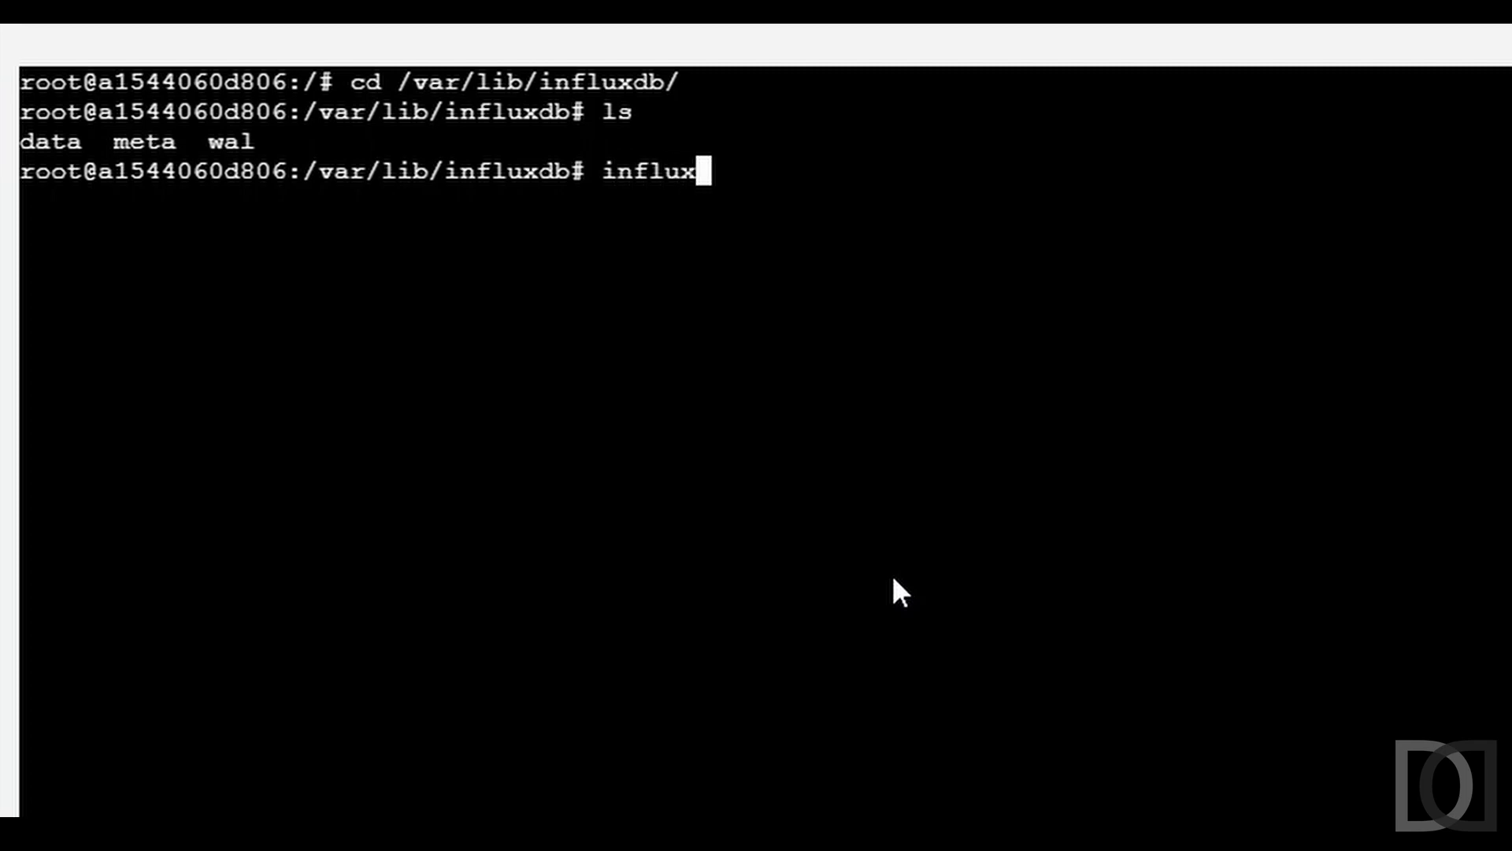
key("Return")
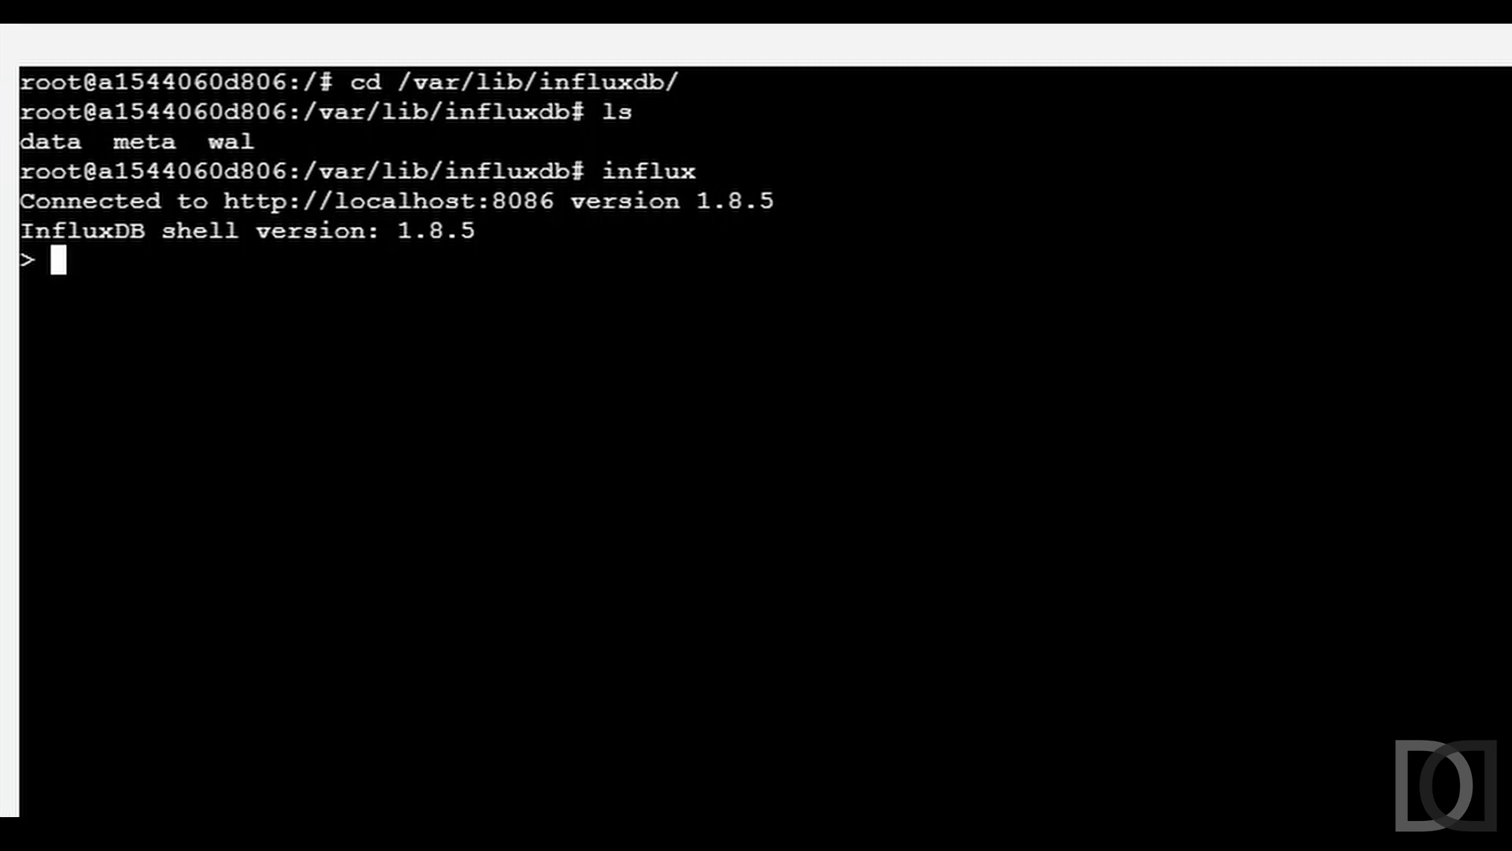
- Create the admin user with all privileges and an openhab user without privileges
right_click(1047, 429)
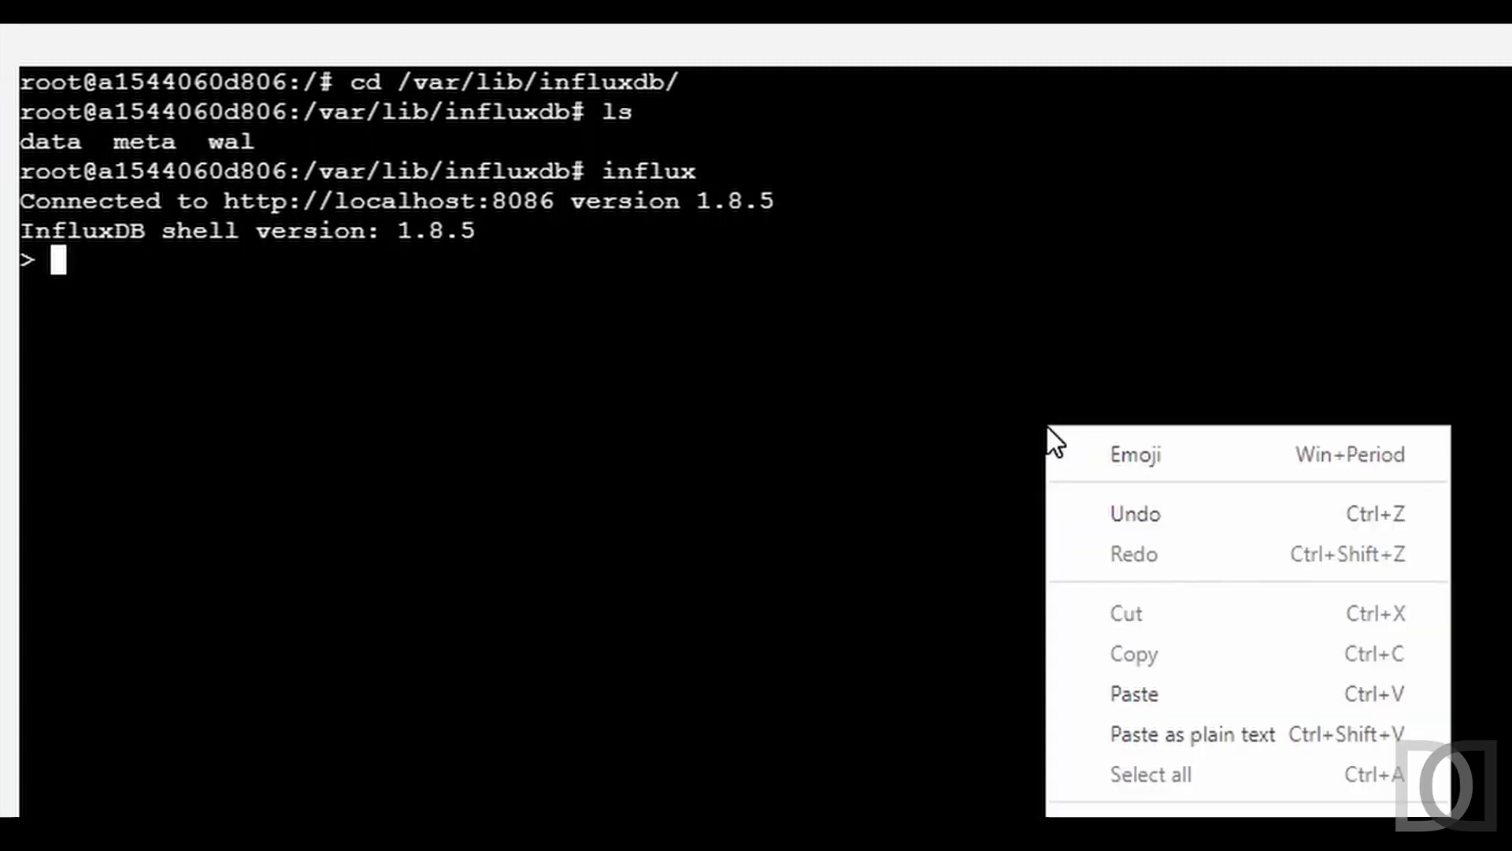
left_click(1205, 697)
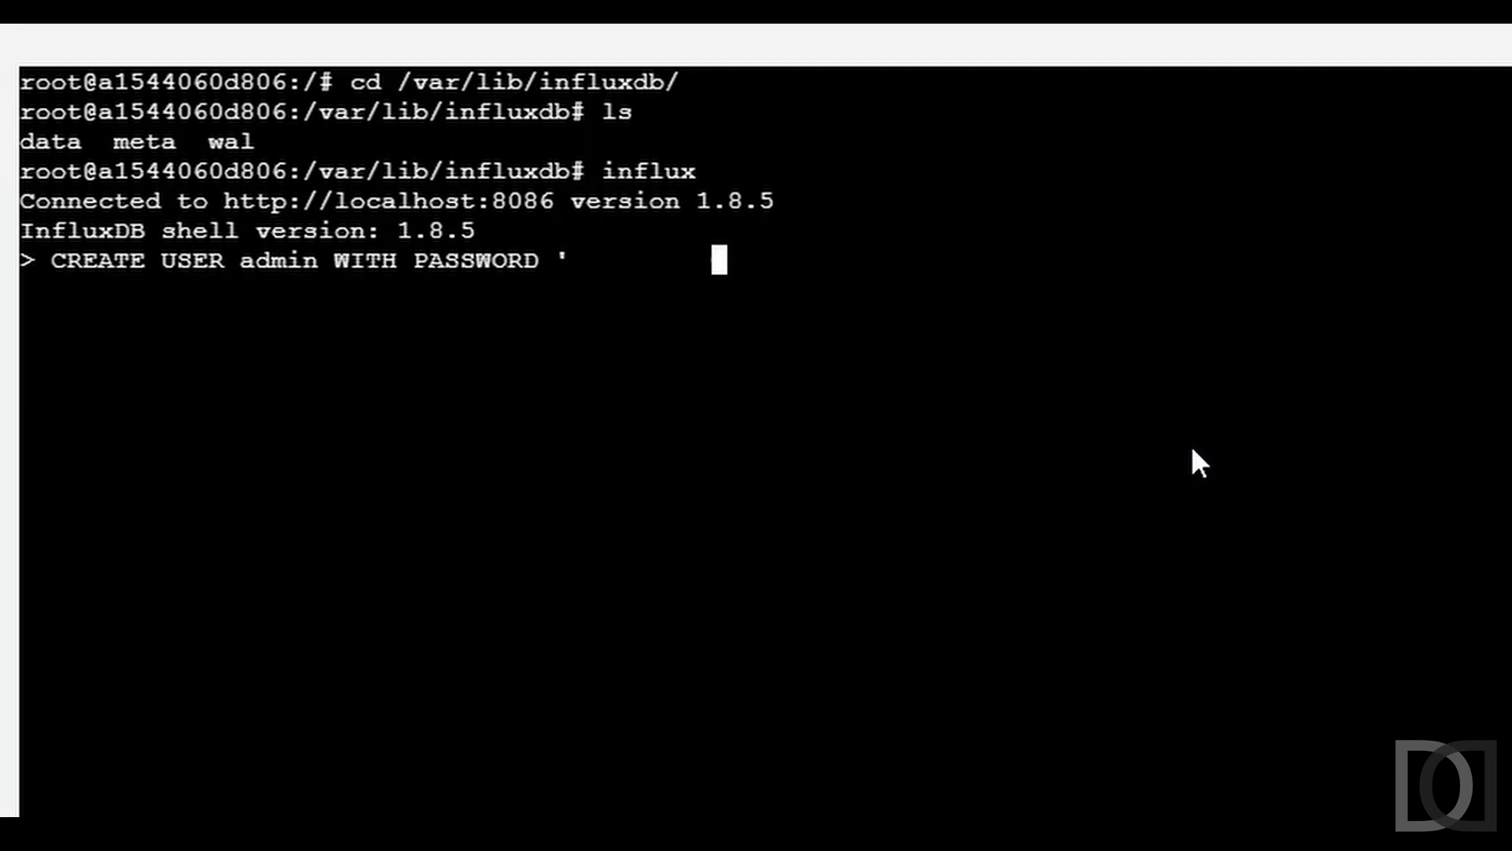
type("' WITH ALL PRIVILEGES")
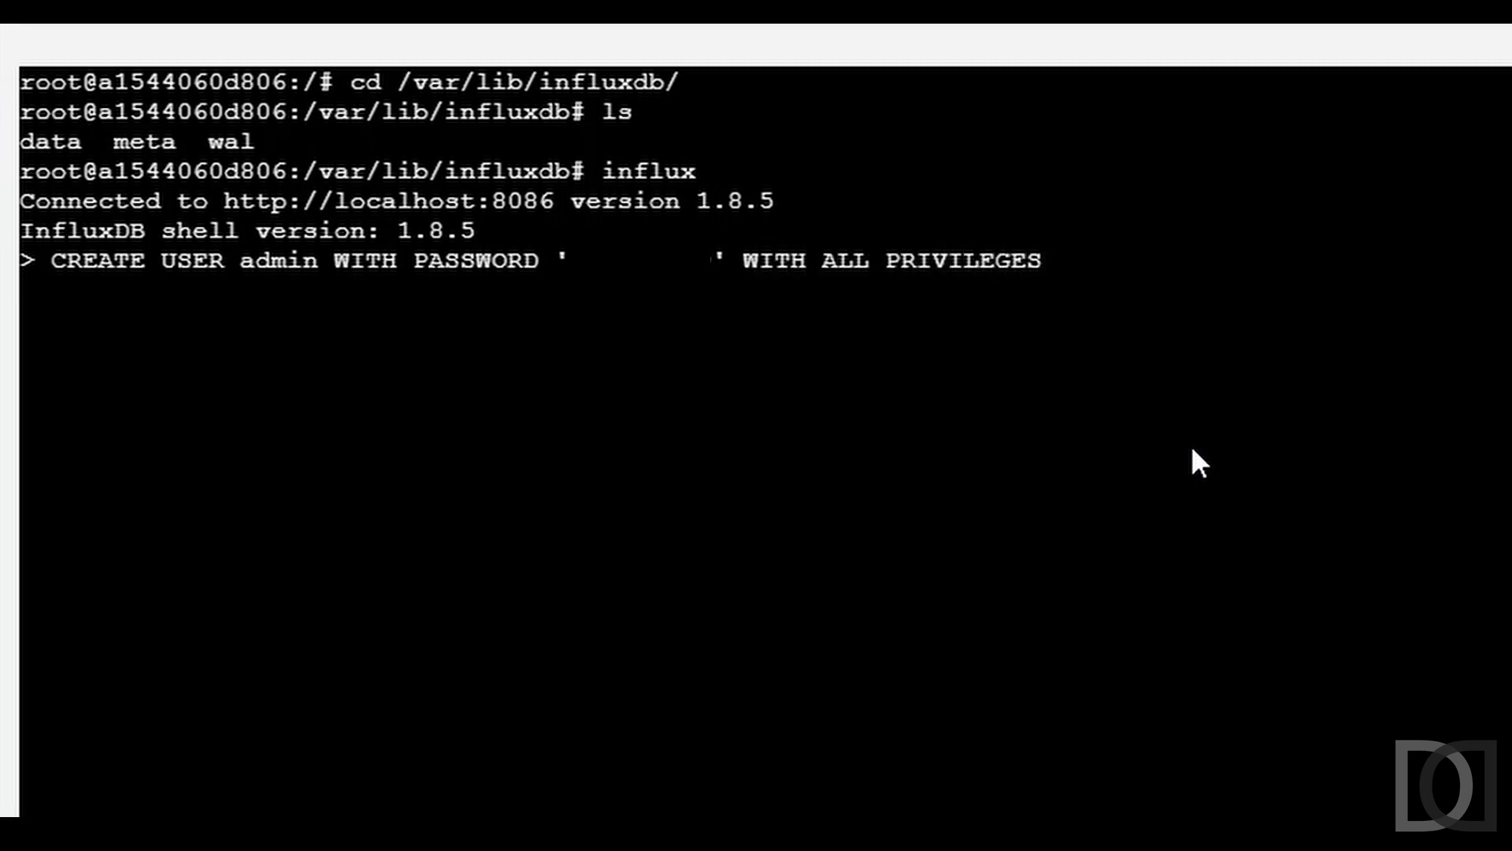
key("Return")
type("CREATE U")
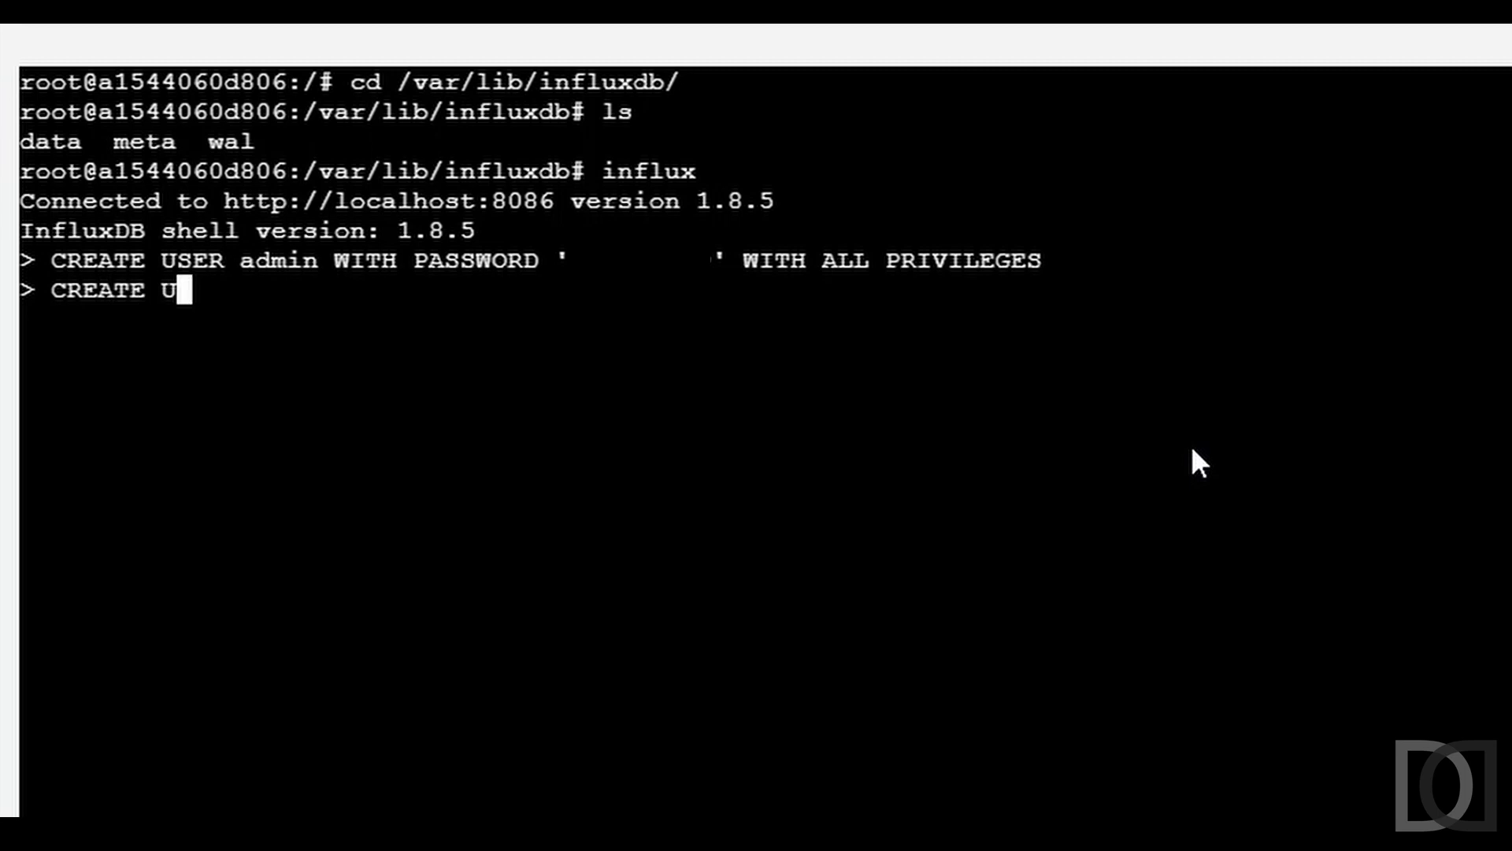
type("SER ope")
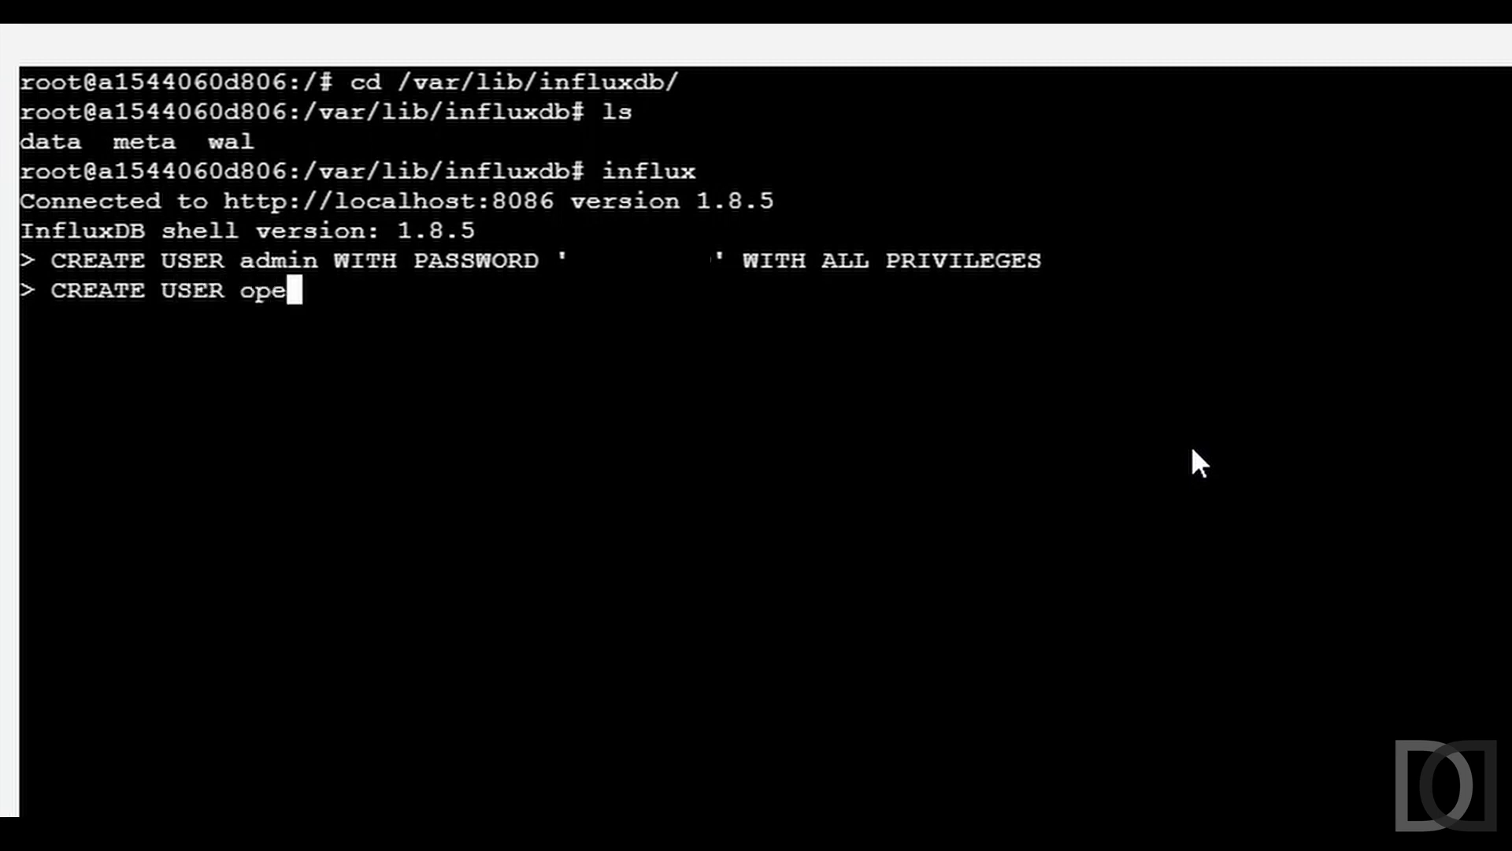
type("nhab WITH")
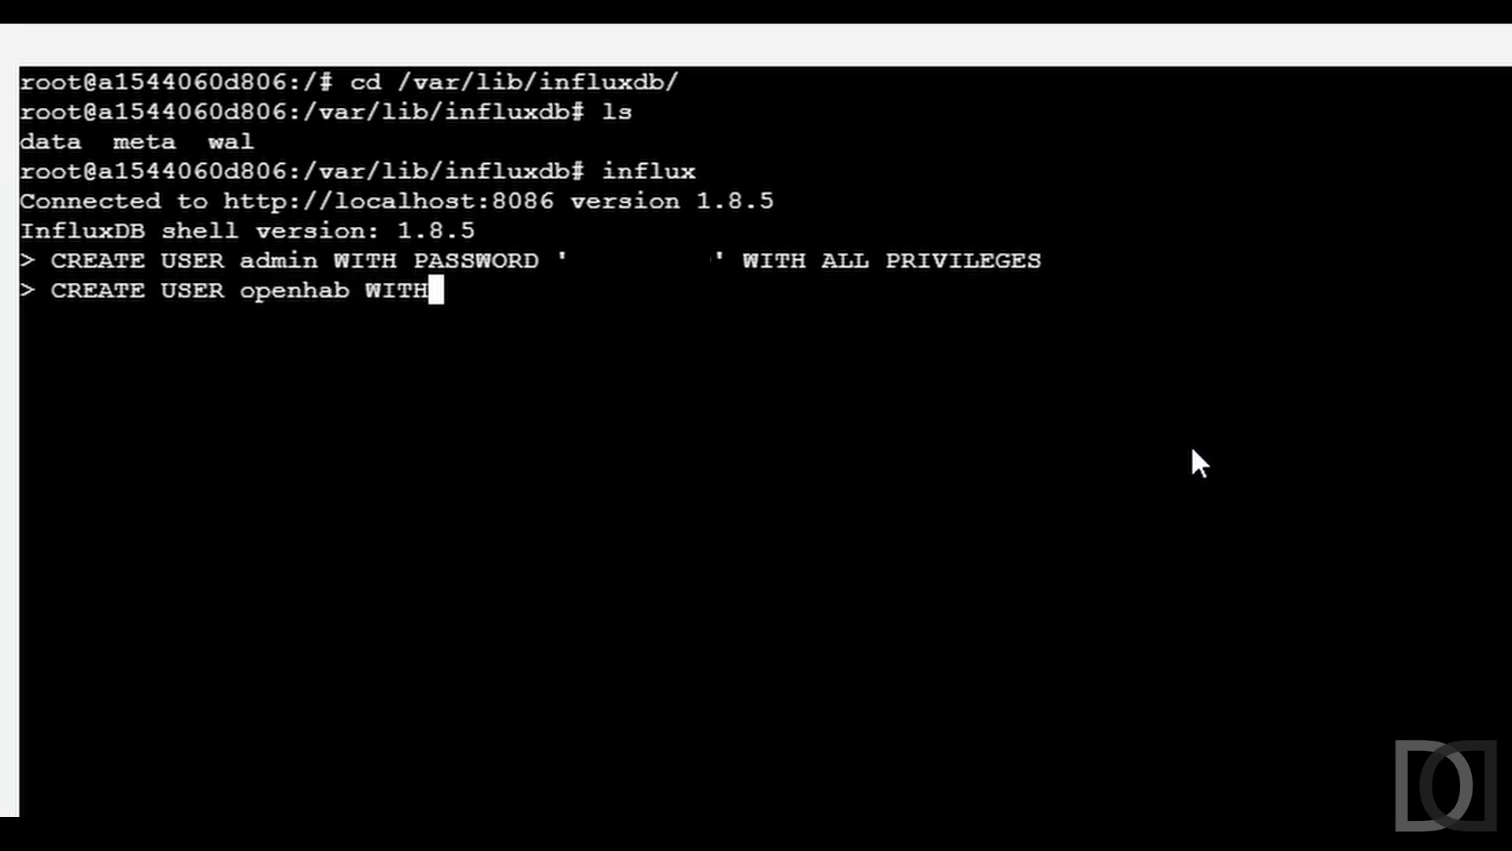
type(" PASSWORD '        )")
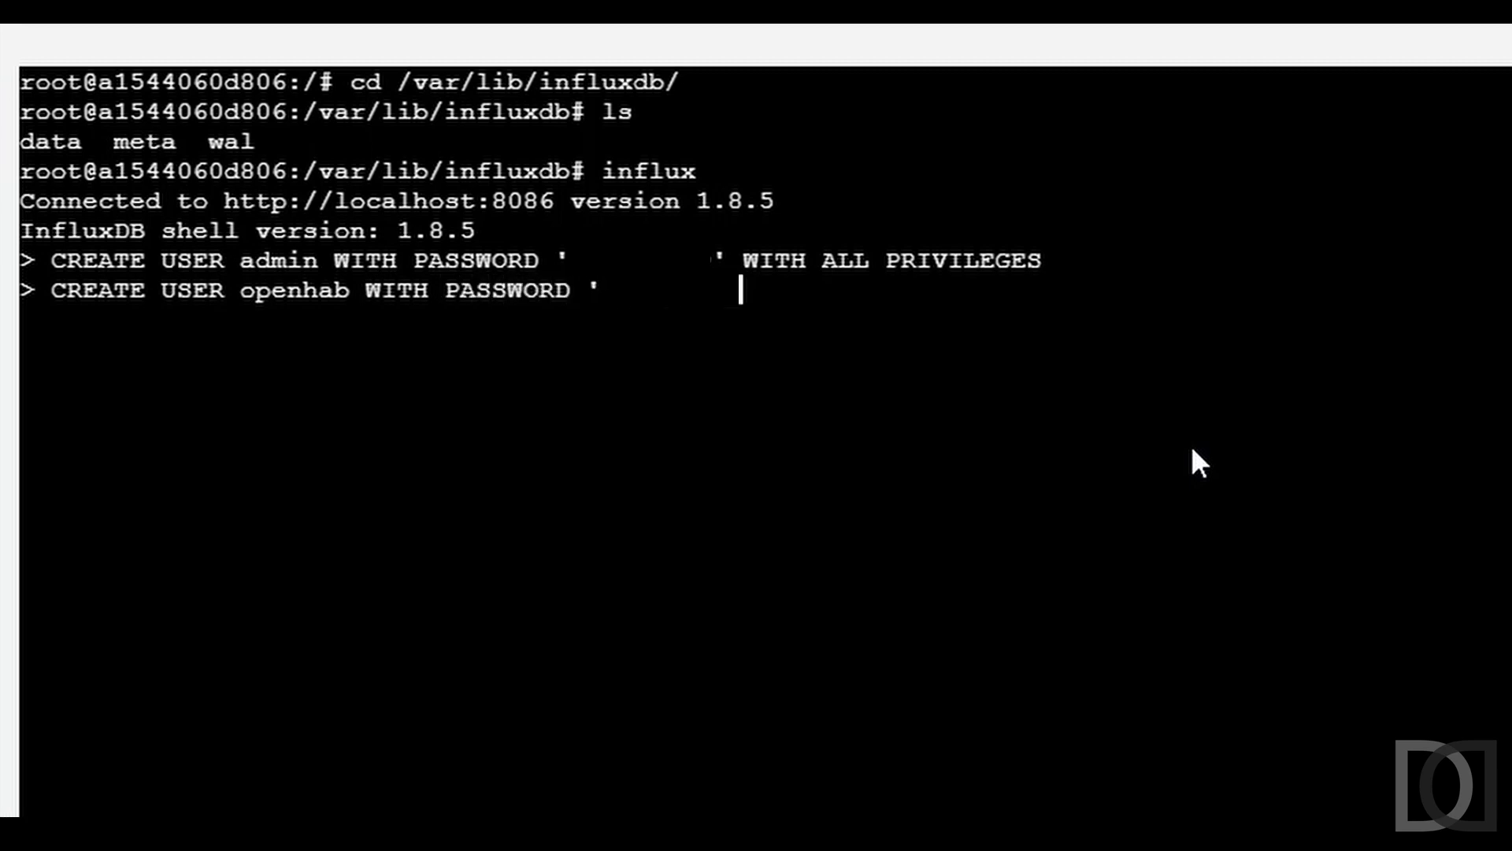
type("' WITH ALL PR")
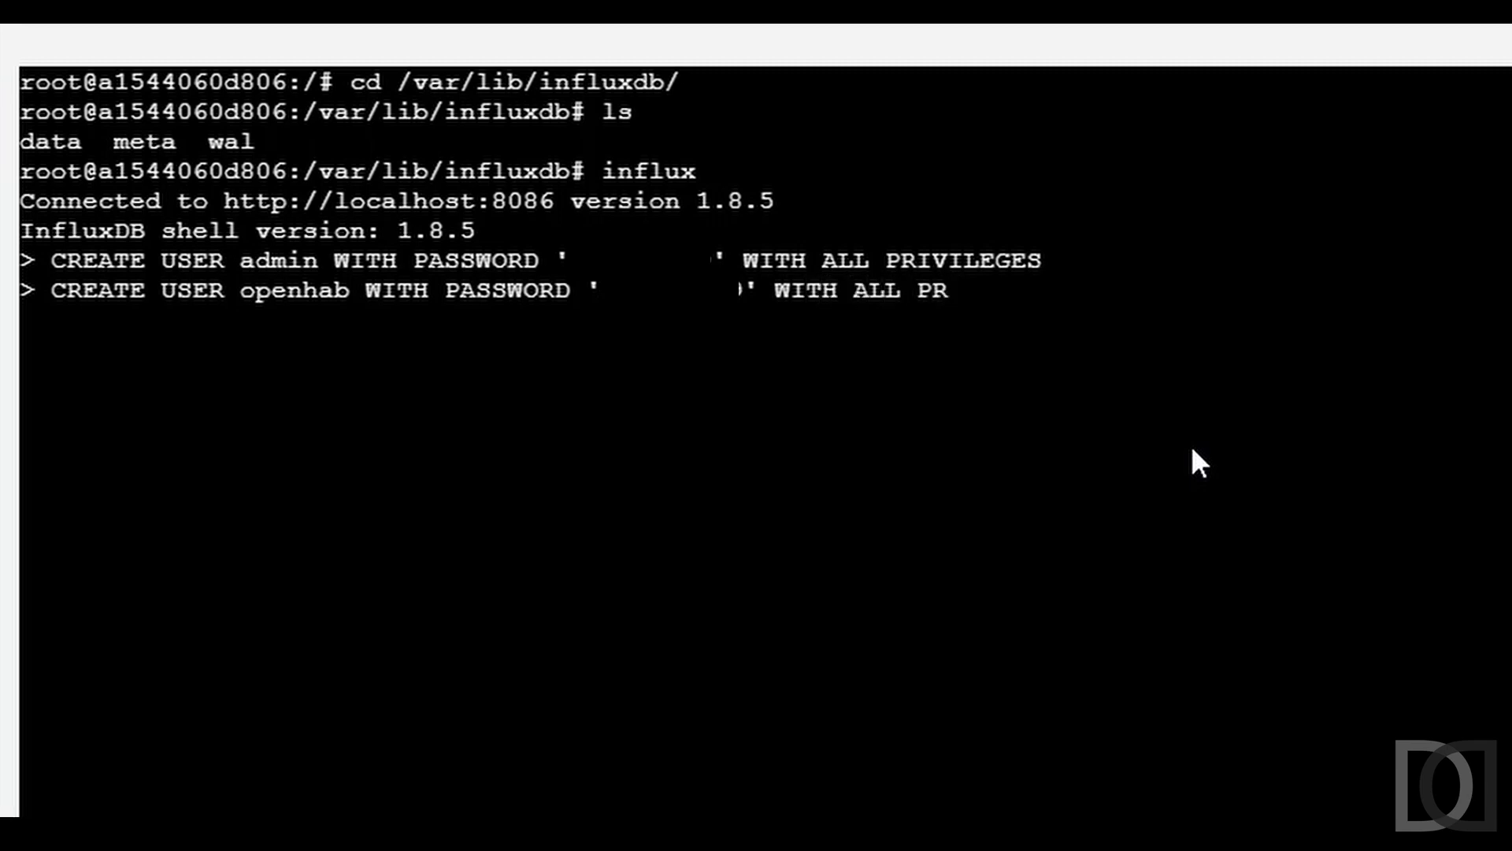
key("BackSpace")
key("BackSpace")
key("BackSpace")
key("BackSpace")
key("BackSpace")
key("BackSpace")
key("BackSpace")
key("BackSpace")
key("BackSpace")
key("BackSpace")
key("BackSpace")
key("BackSpace")
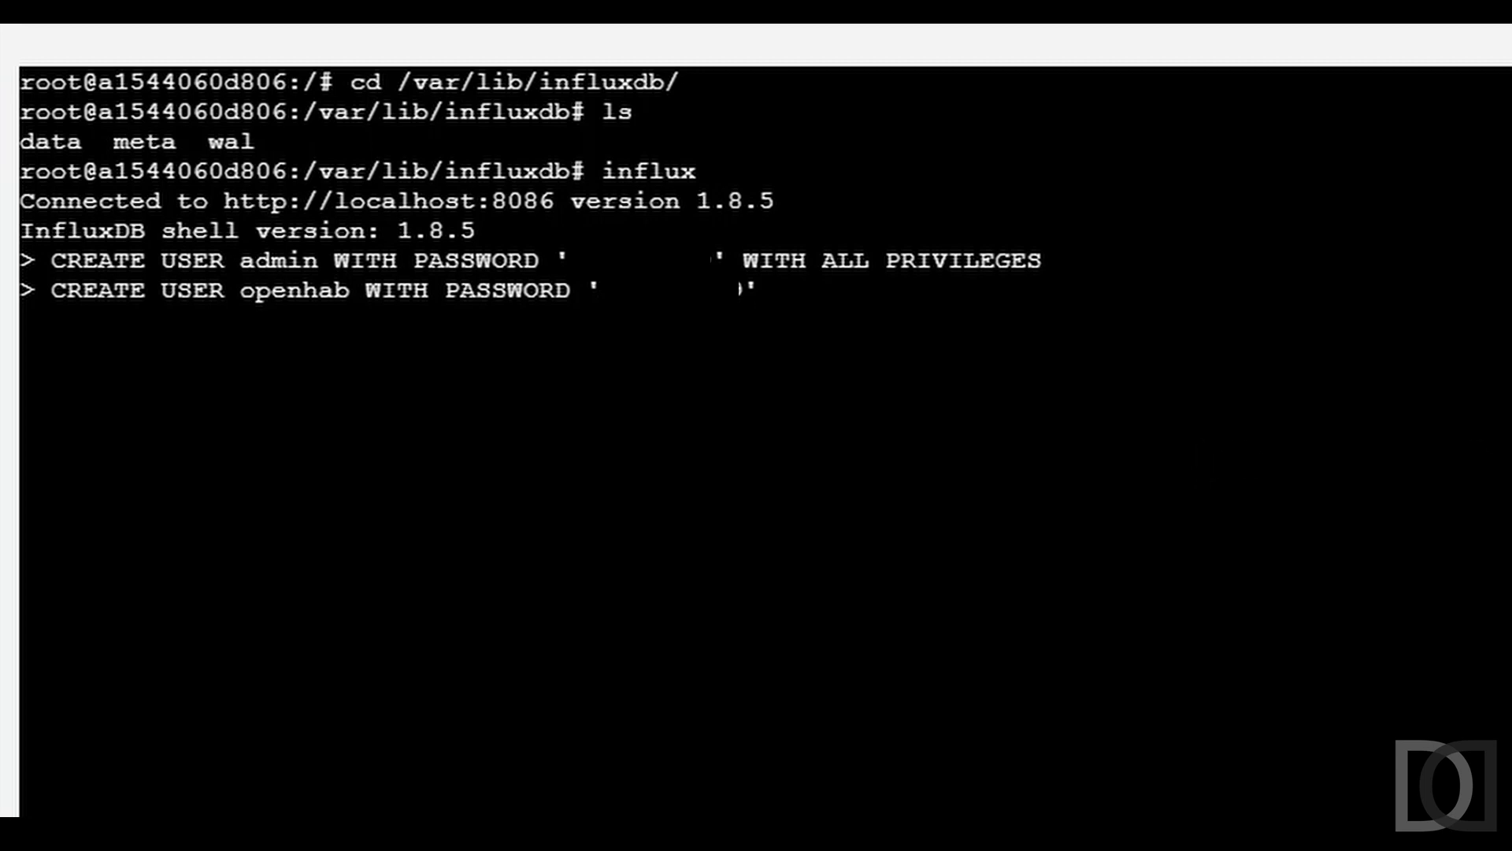
key("Return")
- Show the users, authenticate as admin, and exit the influx shell
type("show users")
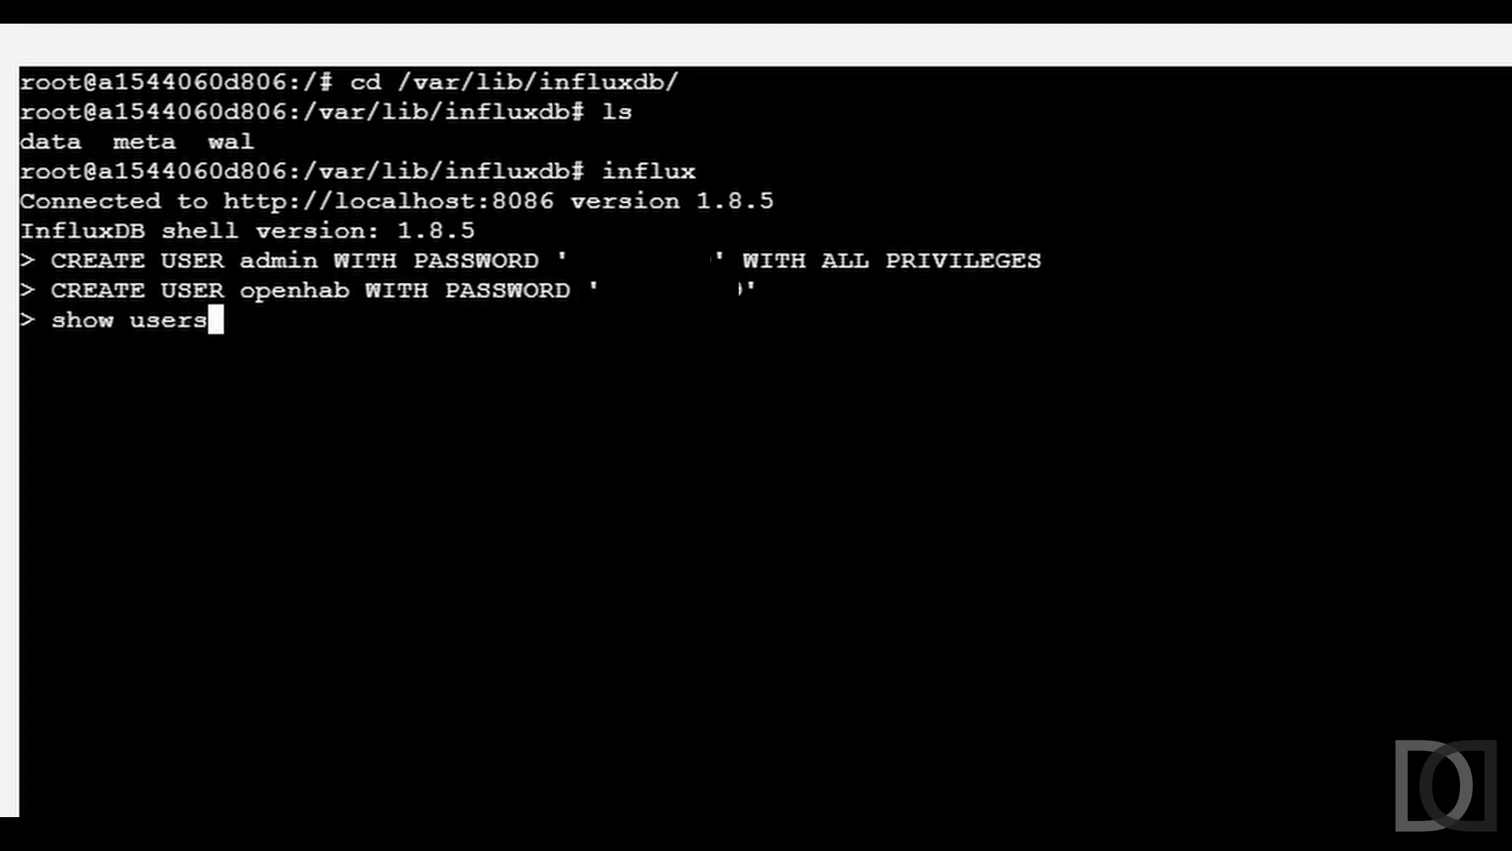
type(";")
key("Return")
type("auth")
key("Return")
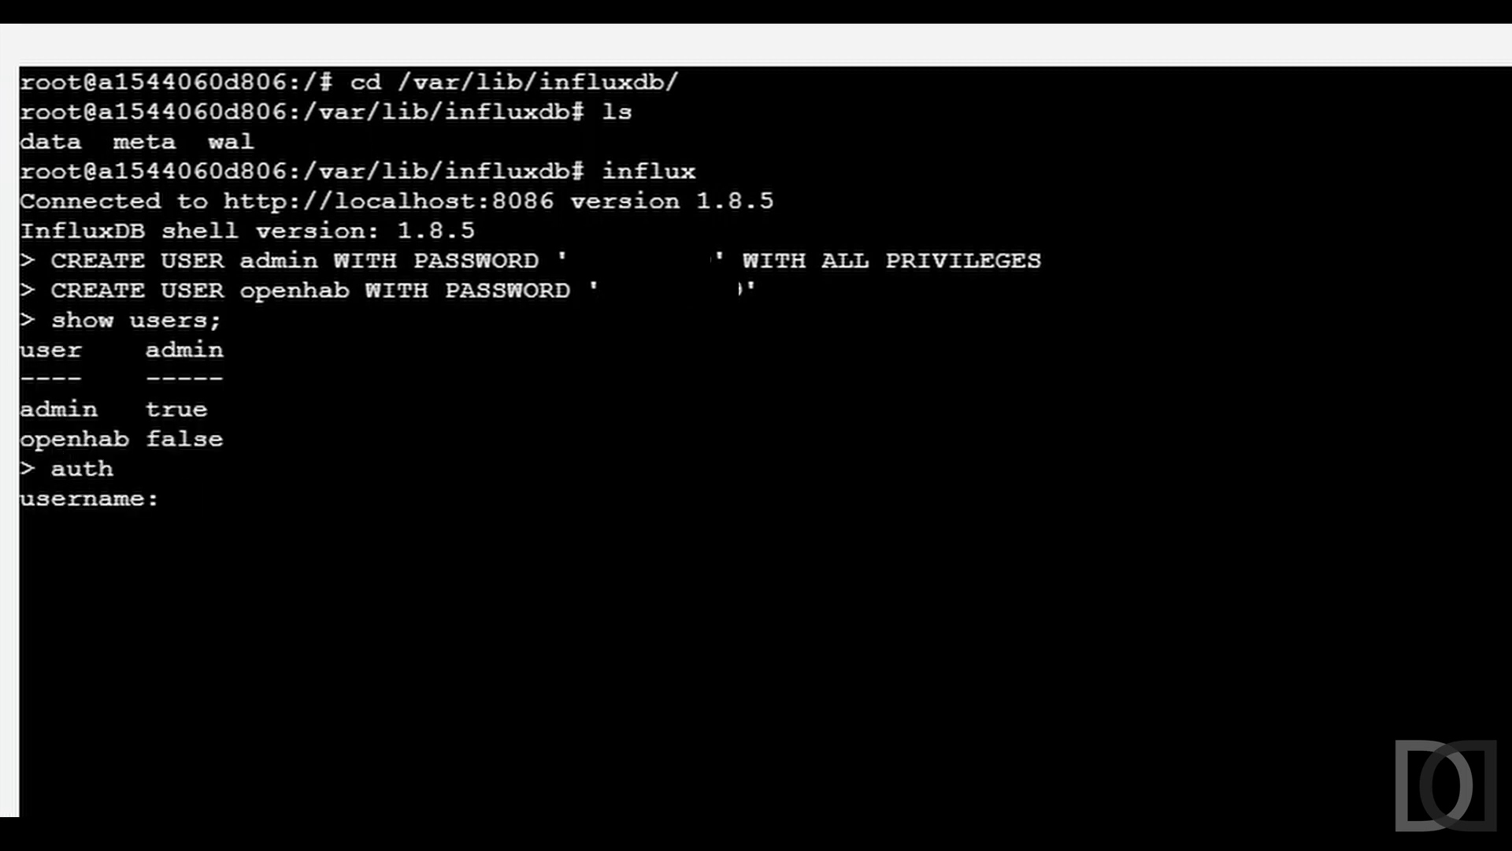
type("admin")
key("Return")
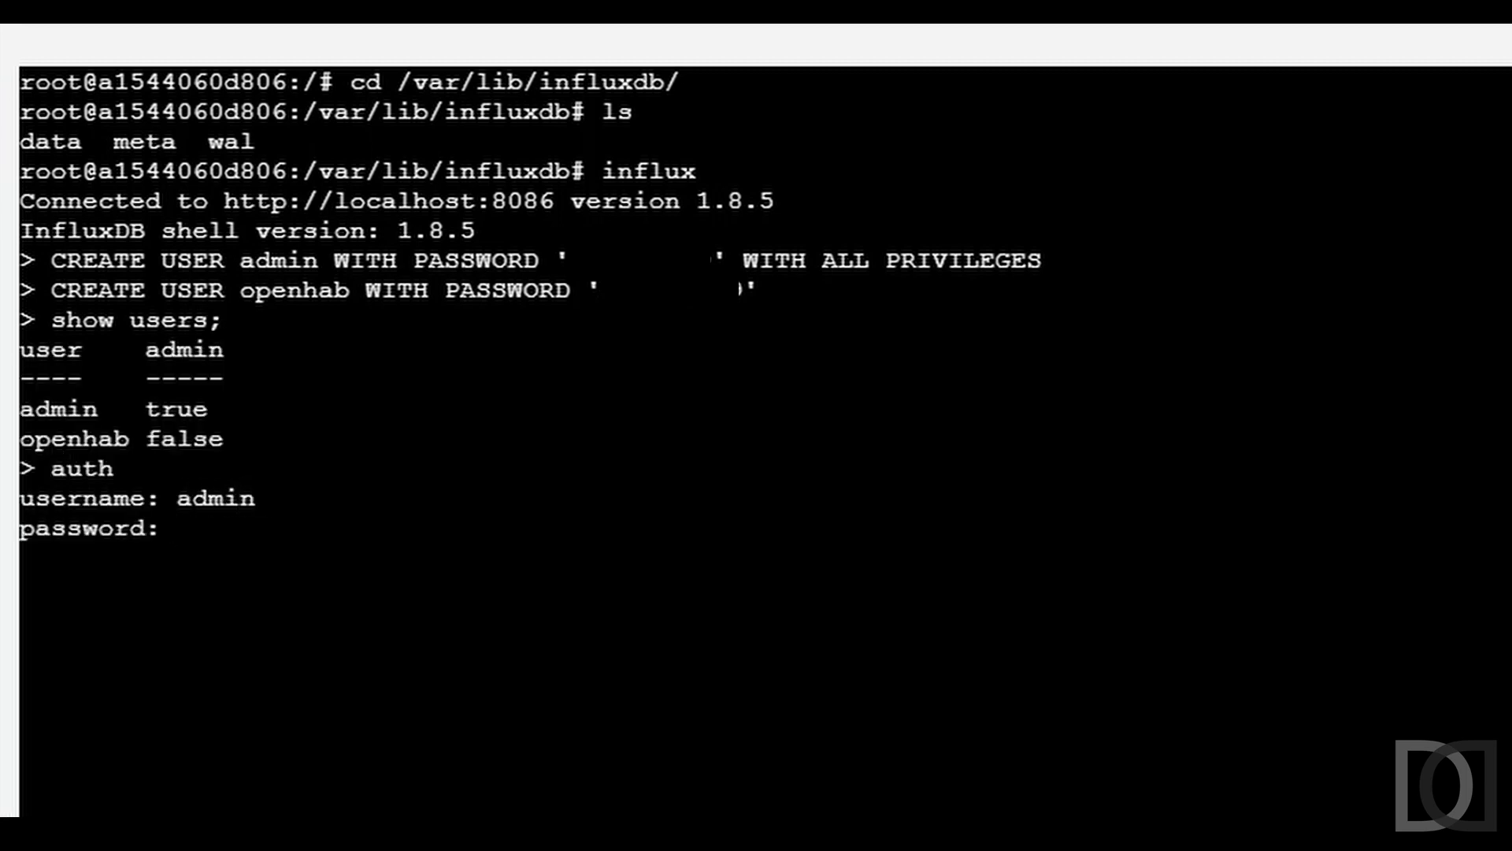
key("Return")
type("exit")
key("Return")
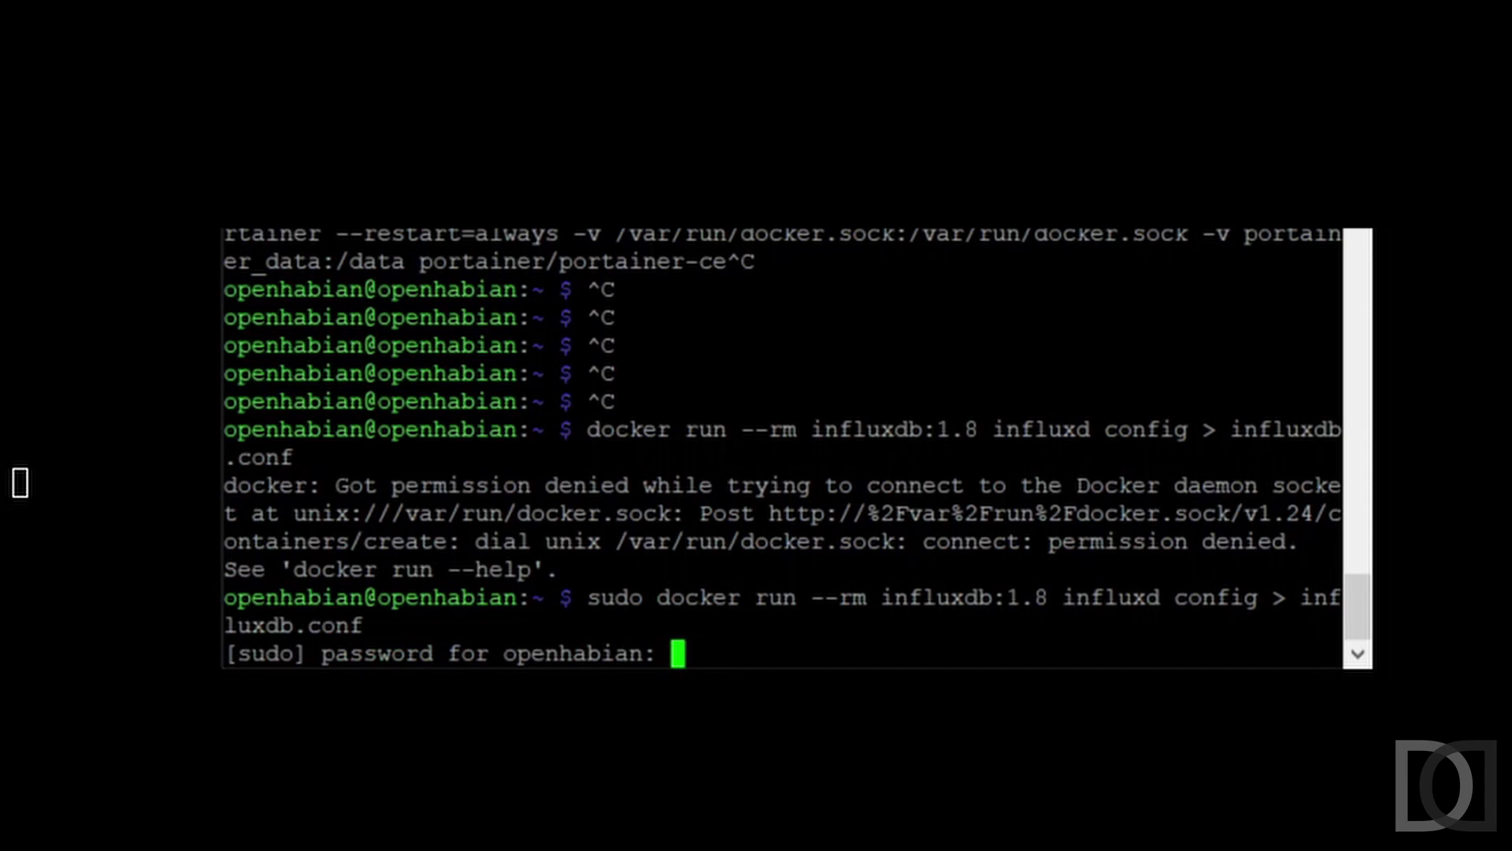
- Generate influxdb.conf and create the /data/docker/influxdb/conf folders with sudo
key("Return")
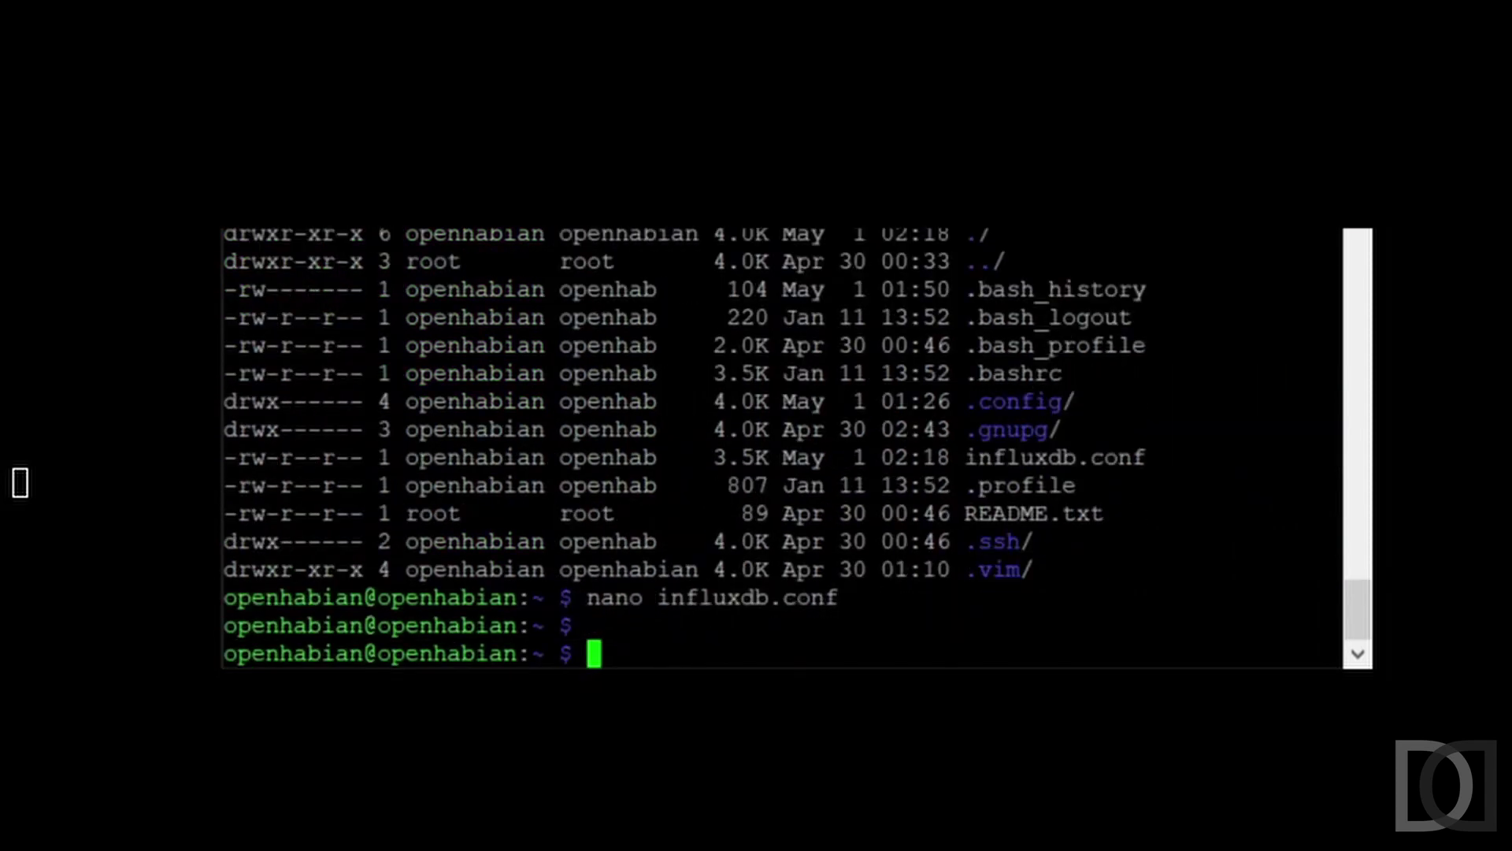
type("mkdir -")
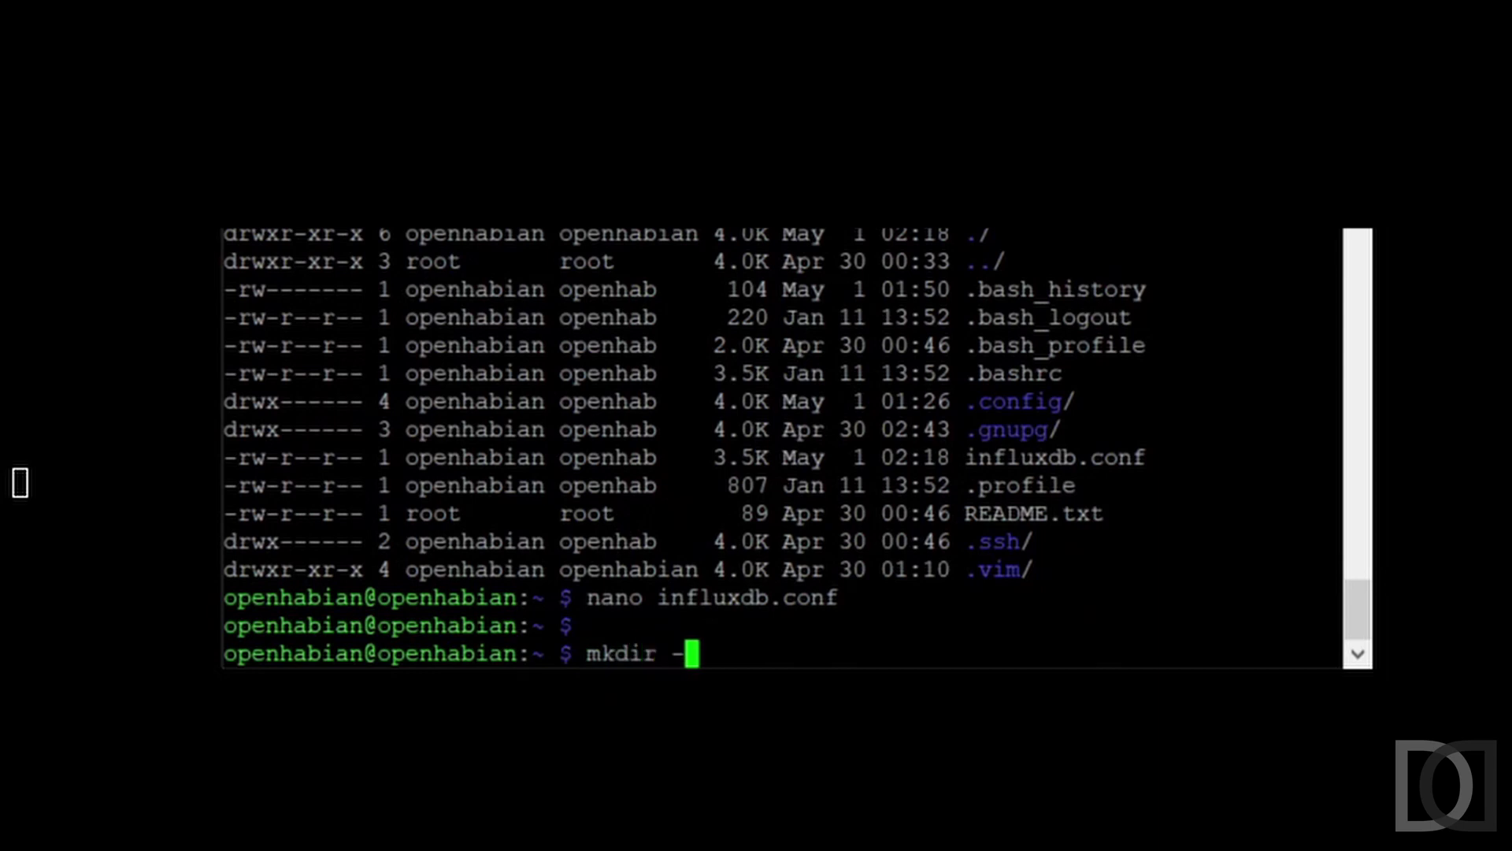
type("p /data/docker")
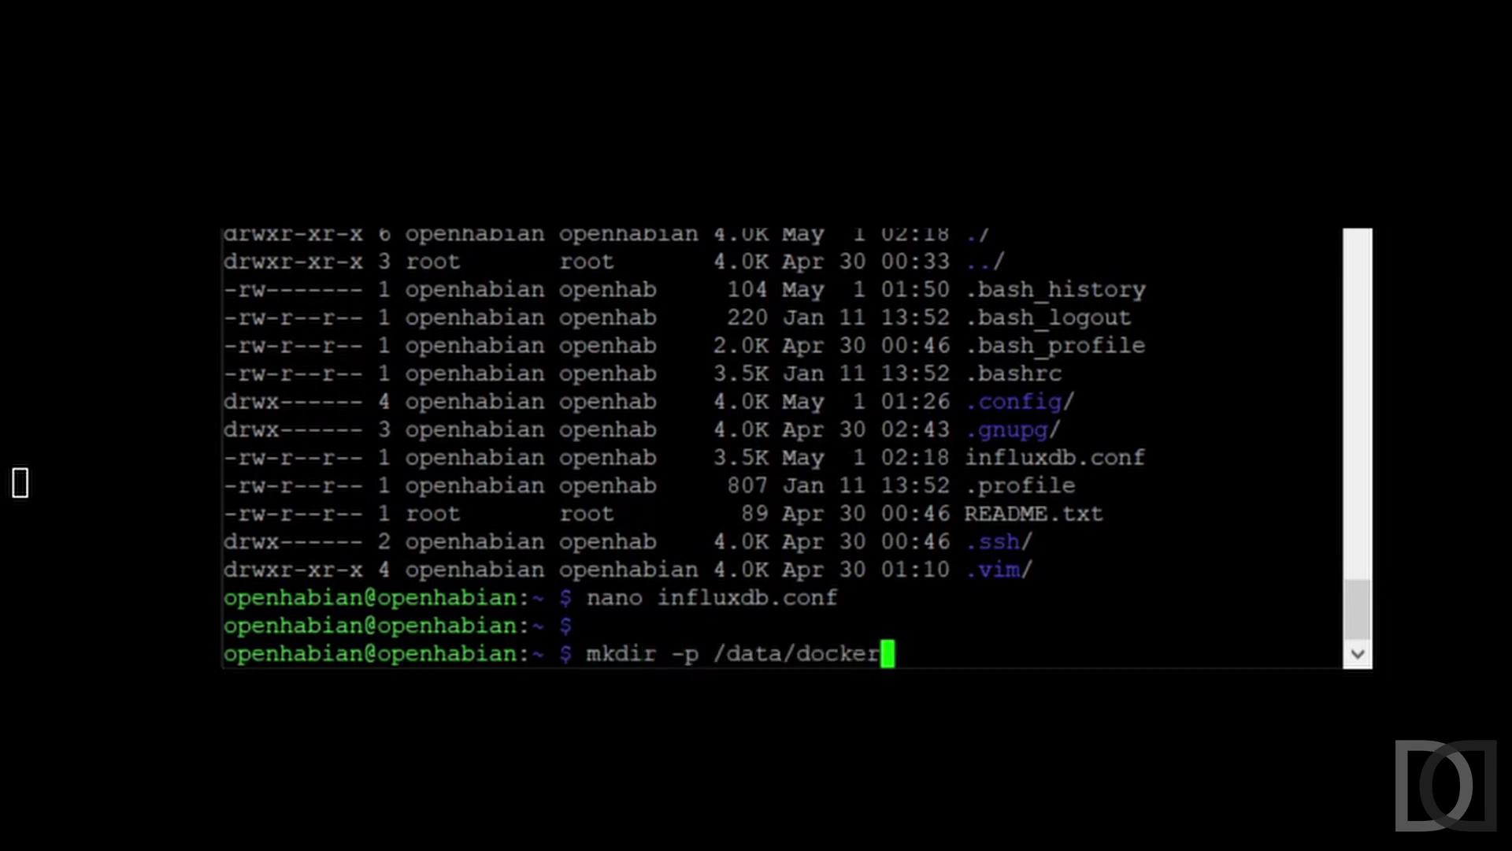
type("/influxdb")
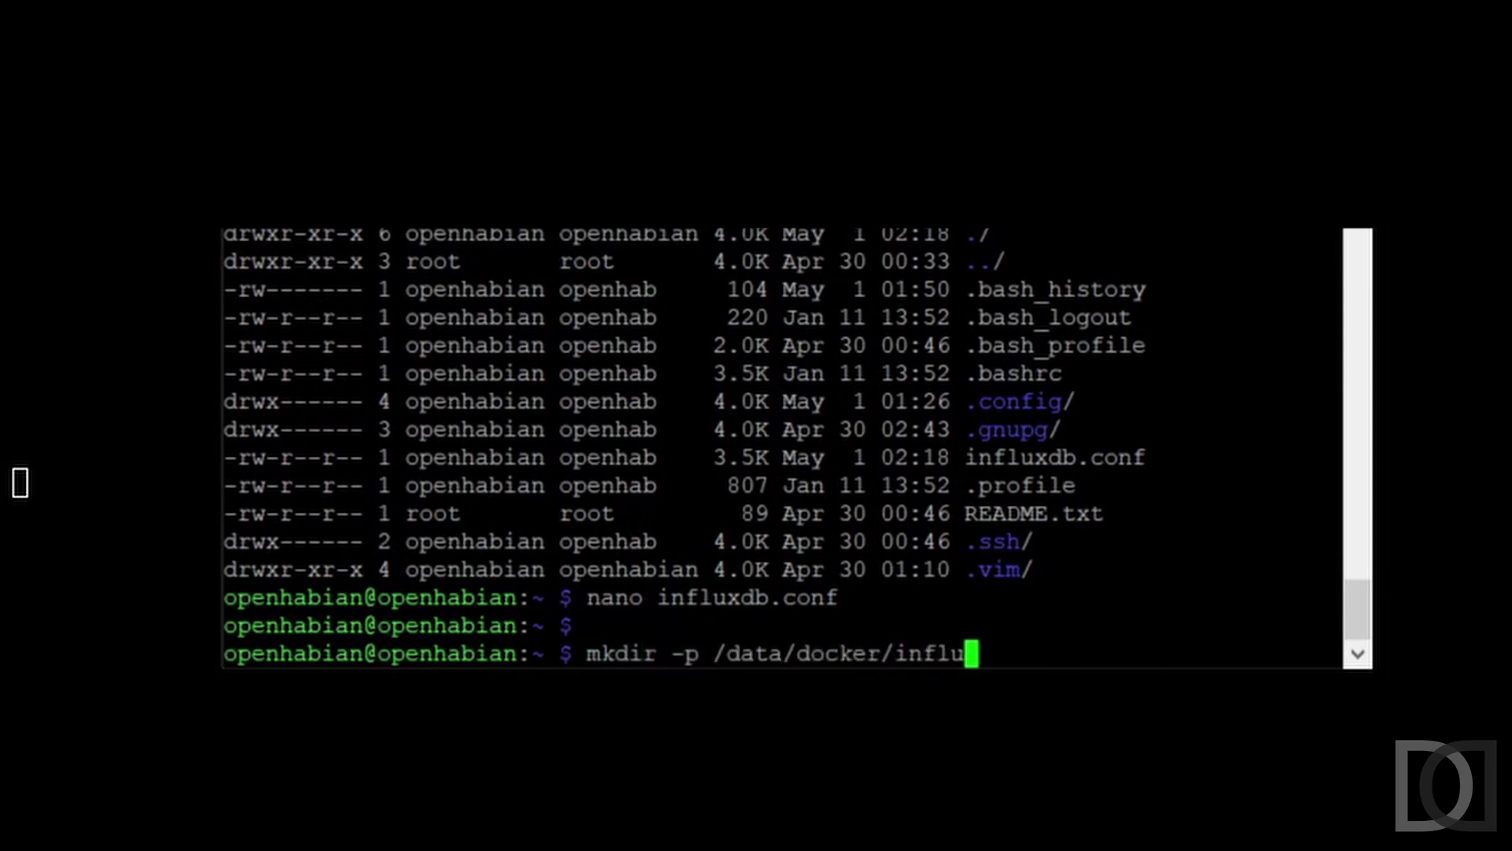
key("Return")
key("Up")
key("Home")
type("sudo")
key("Return")
type("cd /data/docker/influxdb/")
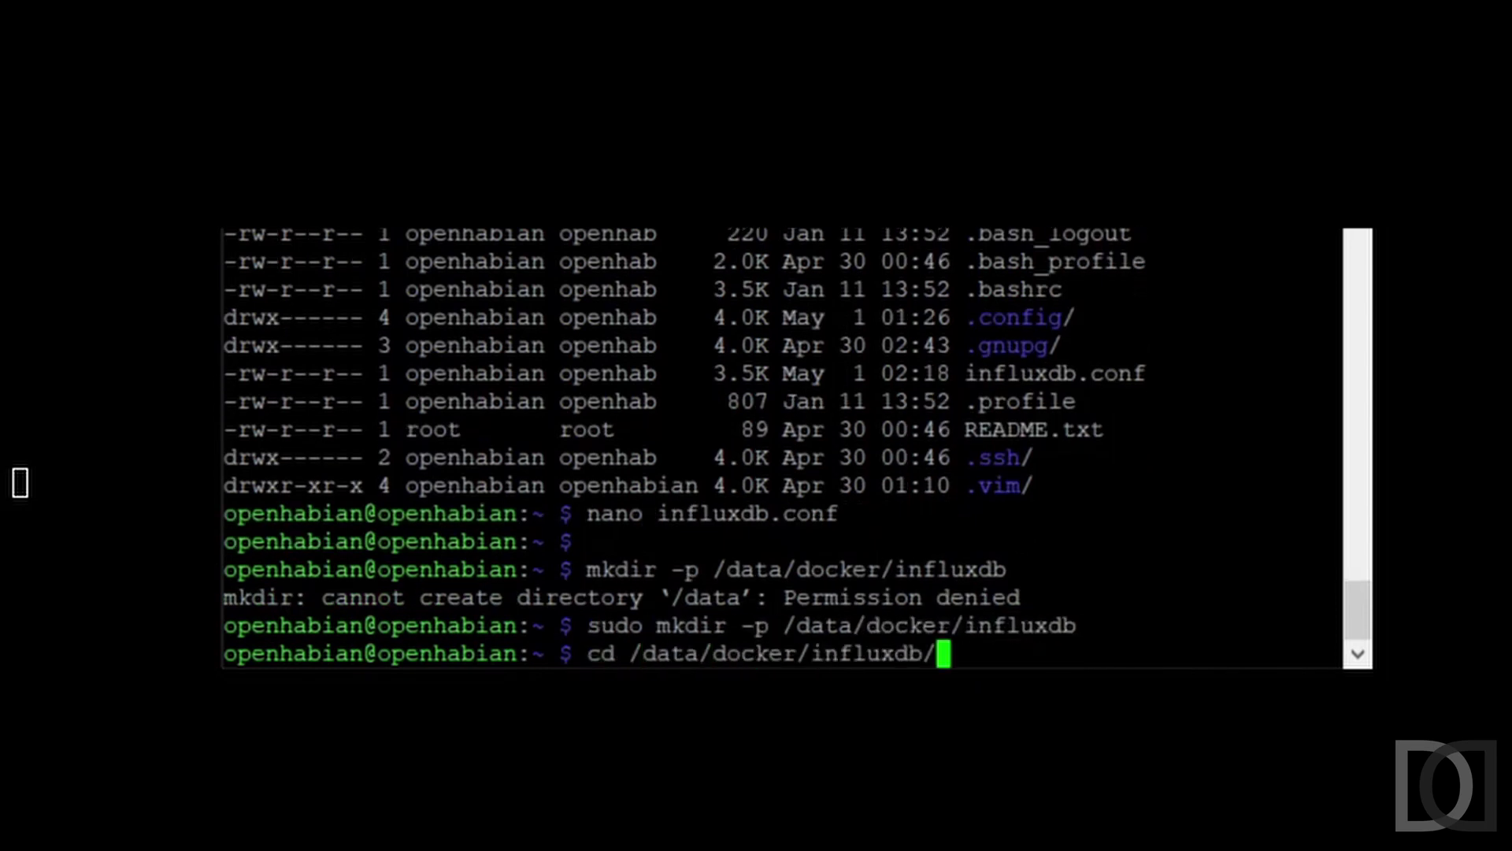
key("Return")
type("ll")
key("Return")
type("mkdir conf")
key("Home")
type("sudo")
key("Return")
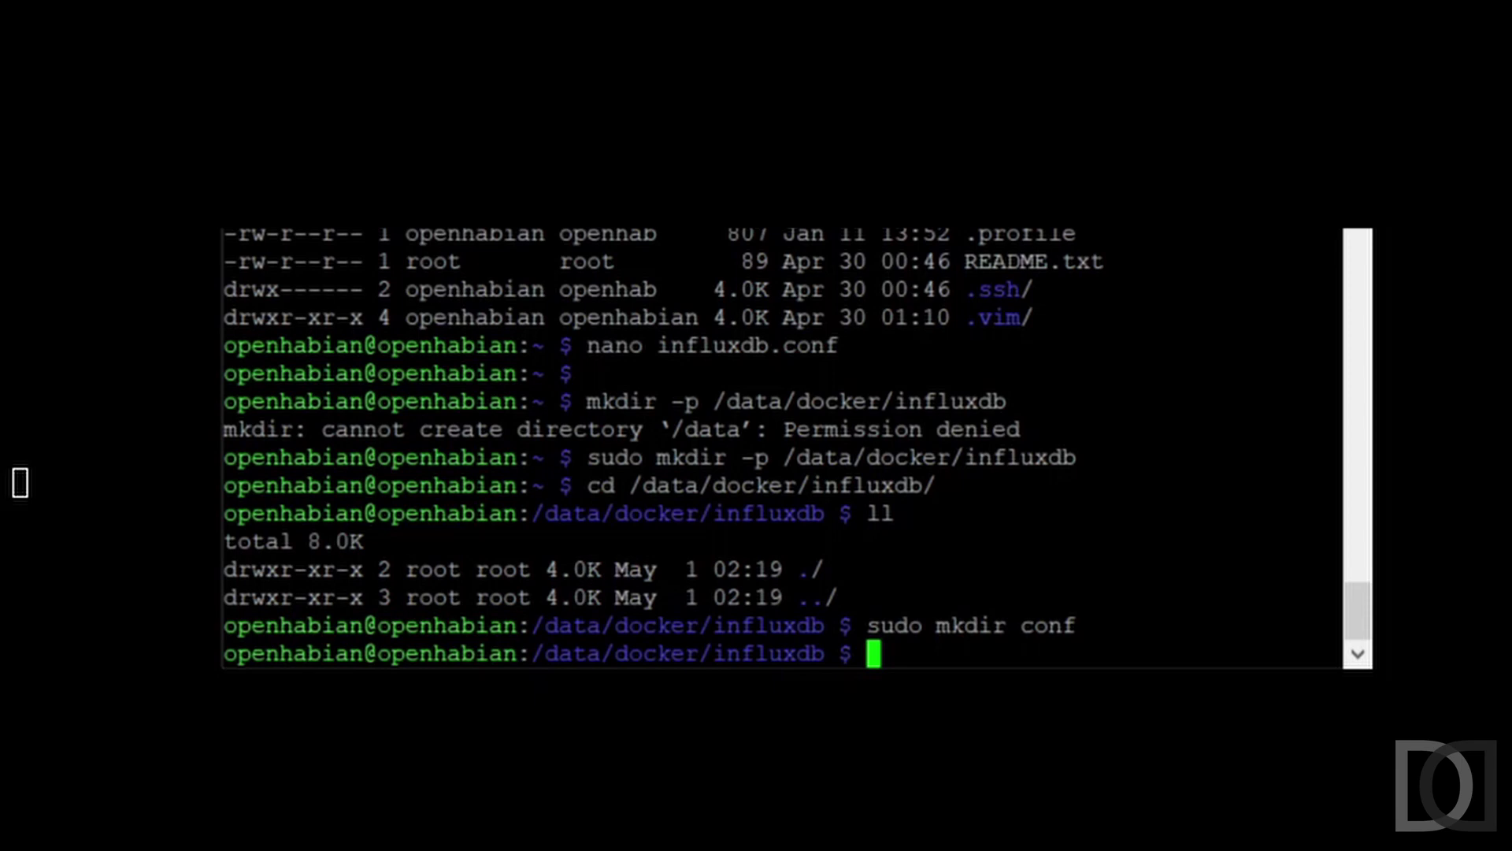
- Move influxdb.conf from the home directory into the conf folder with sudo mv
type("cp /home/op")
key("Tab")
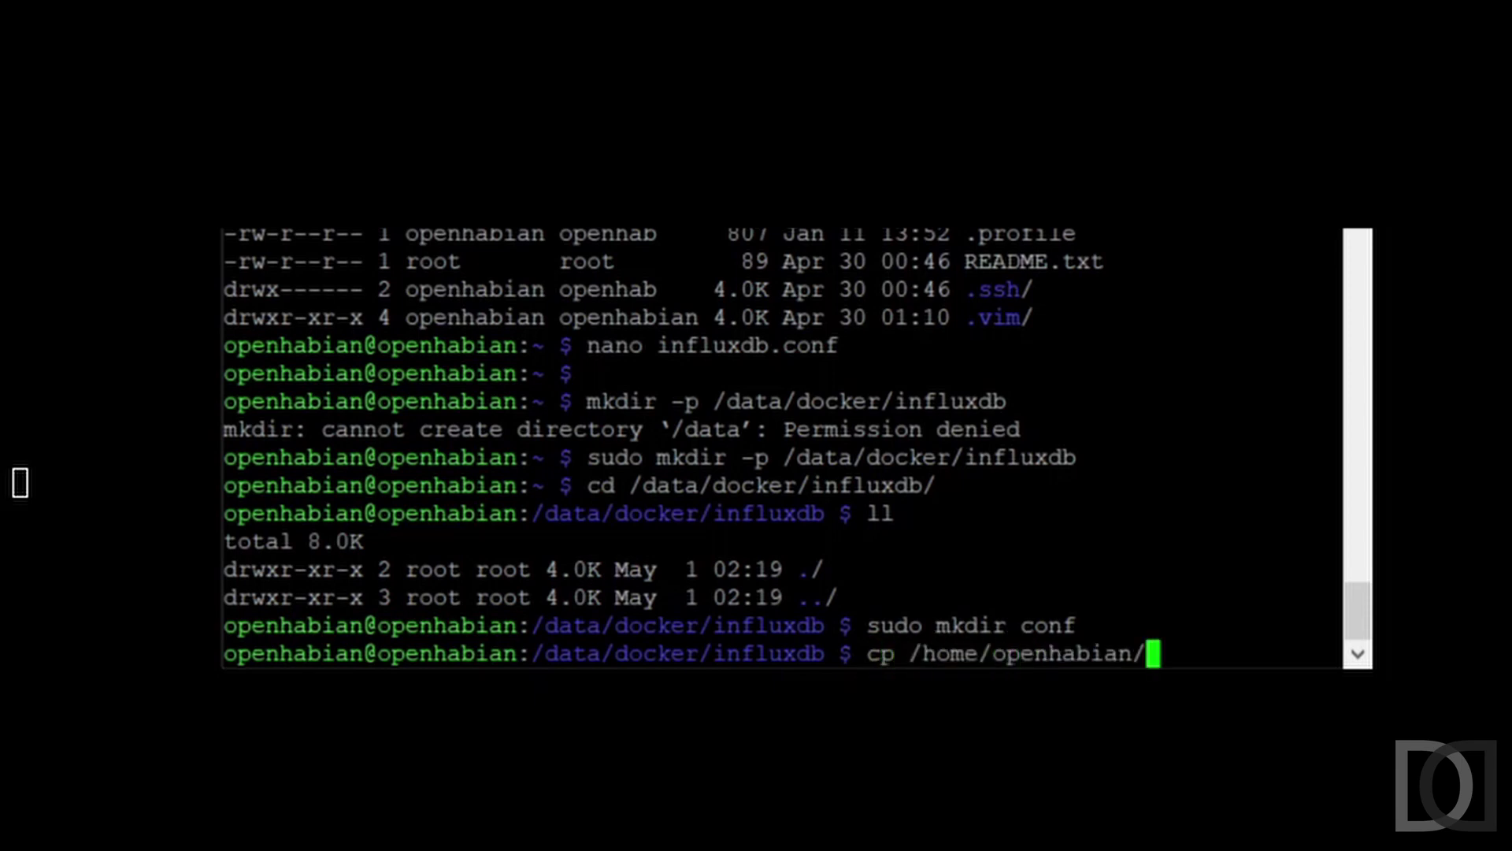
type("in")
key("Tab")
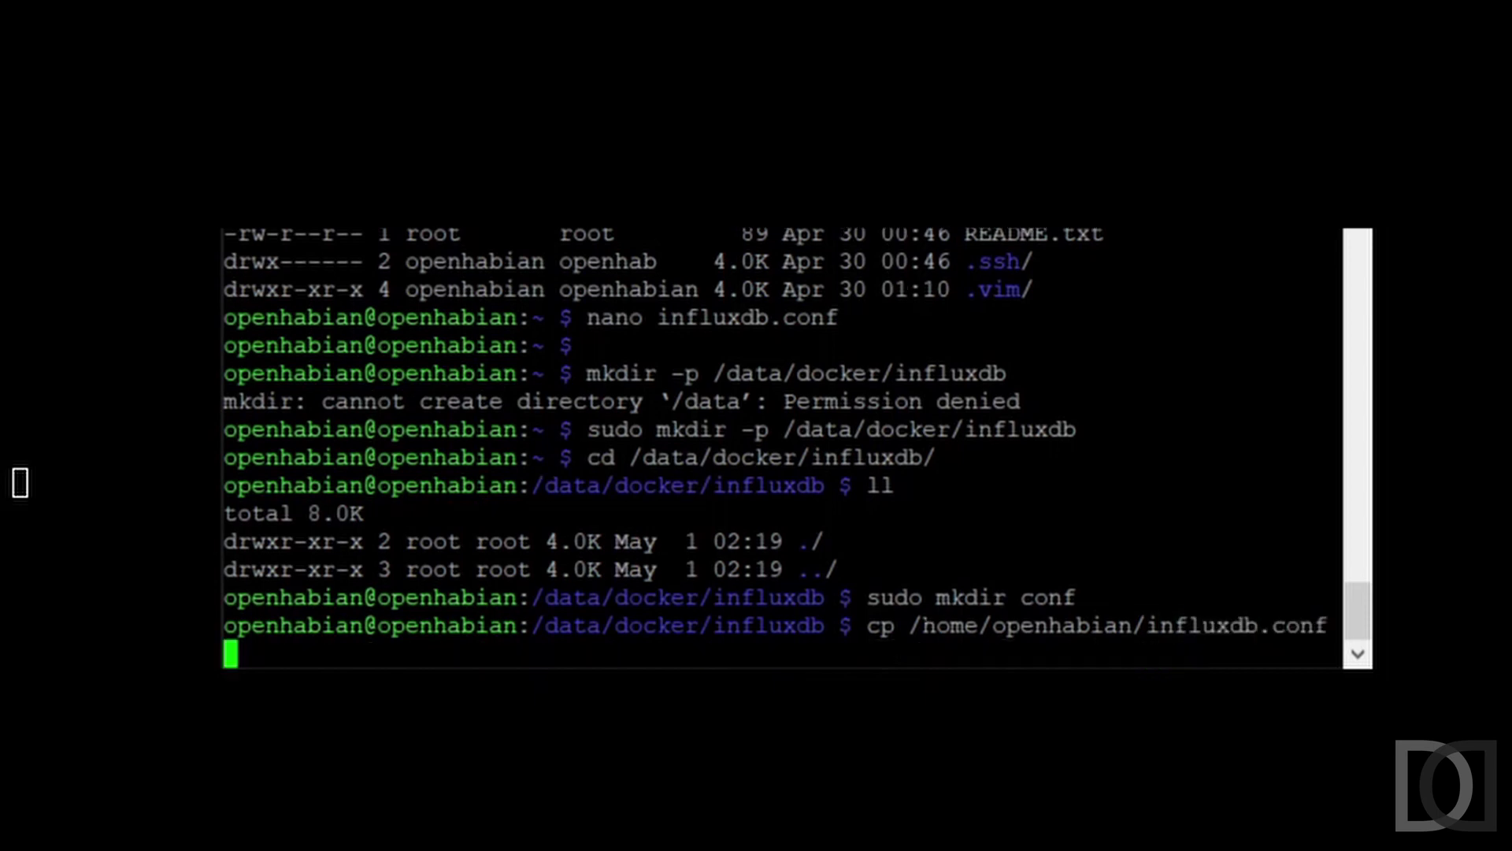
key("Home")
key("Delete")
key("Delete")
key("Delete")
type("sudo mv")
key("End")
type("conf/")
key("Return")
- Enter the conf folder, list it, and prepare sudo nano influxdb.conf
type("cd conf/")
key("Return")
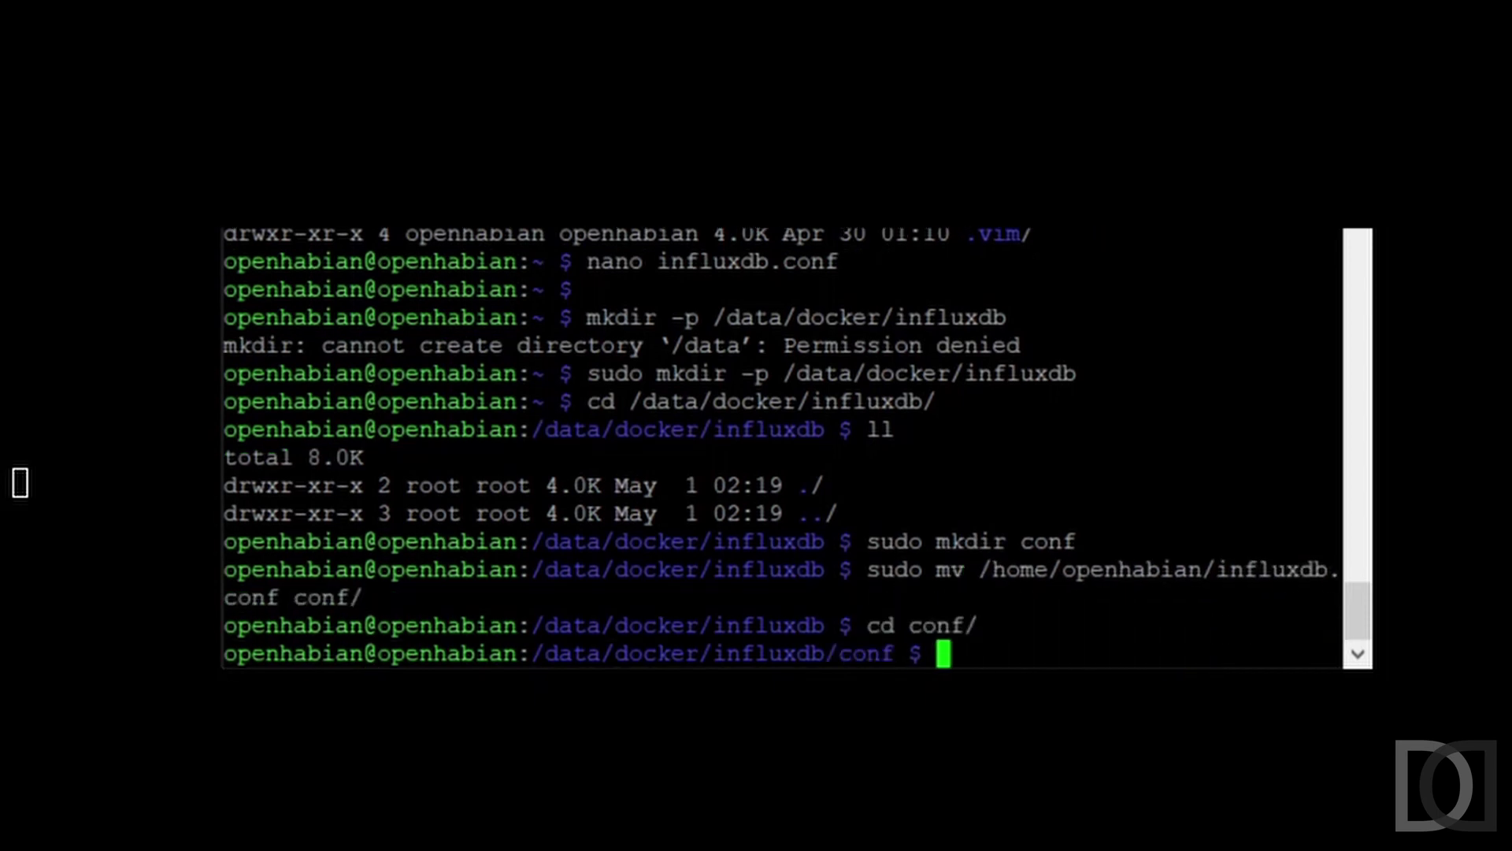
type("ls")
key("Return")
type("sudo nano in")
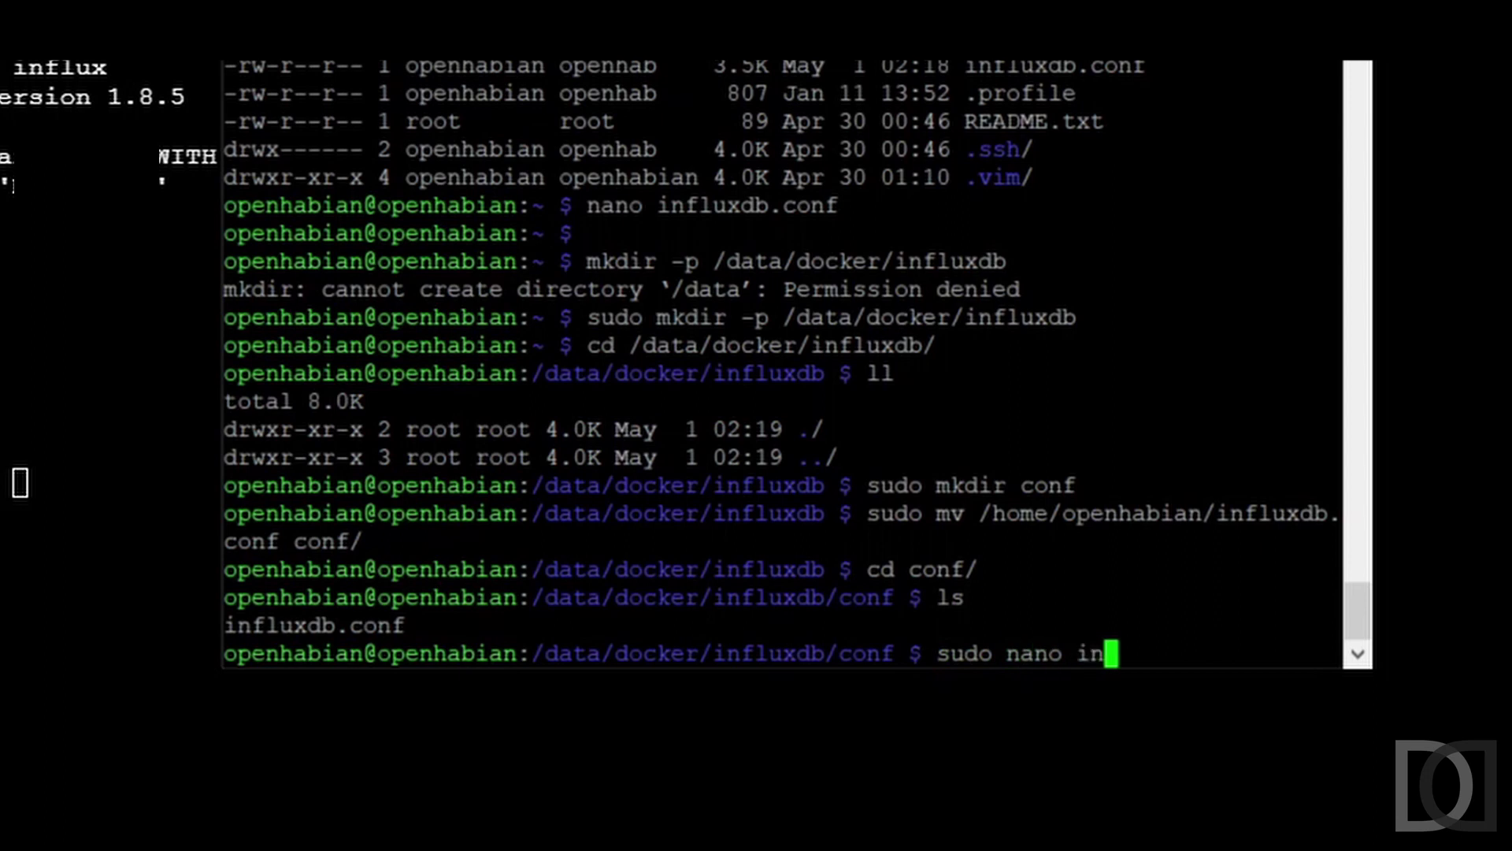
key("Tab")
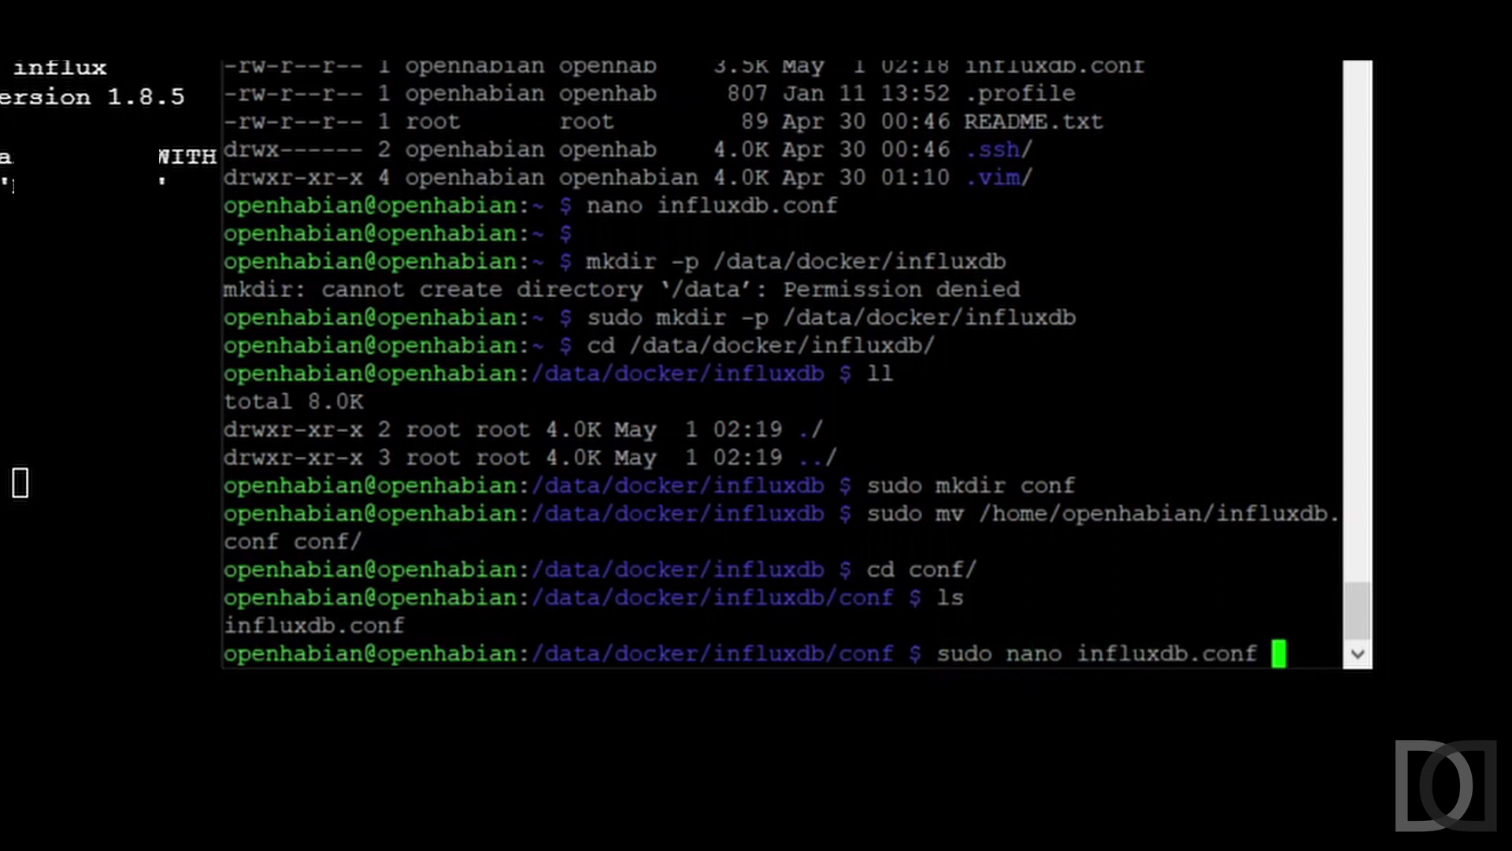
- Set reporting-disabled to true and bind-address to 172.17.0.3:8088 in influxdb.conf
key("Return")
key("Right")
key("Right")
key("Right")
key("Right")
key("Right")
key("Right")
key("Right")
key("Right")
key("Right")
key("Right")
key("Right")
key("Right")
key("Right")
key("Right")
key("Right")
key("Right")
key("Right")
key("Right")
key("Right")
key("Right")
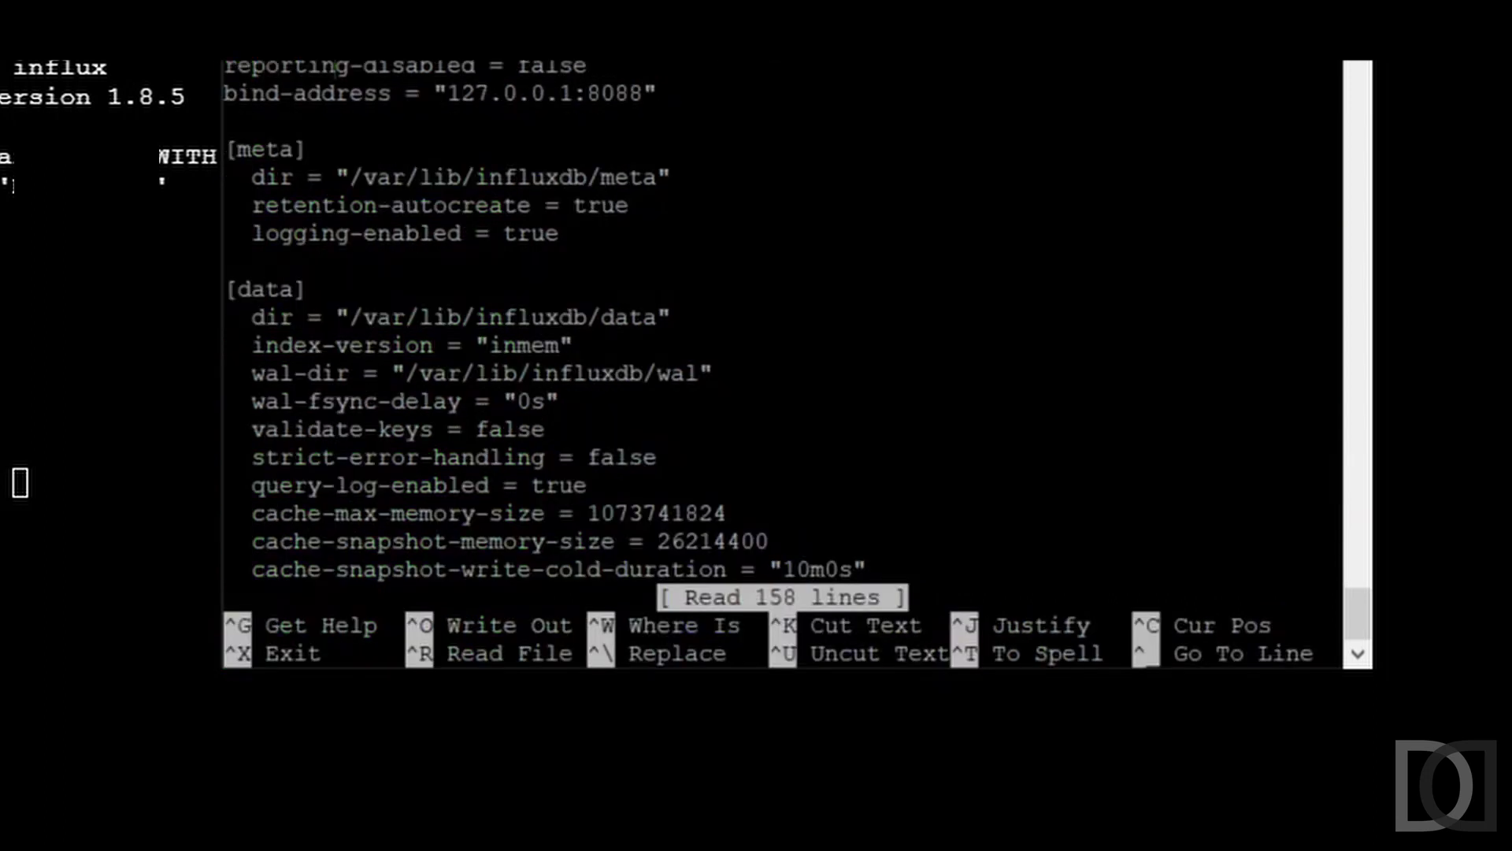
key("Left")
key("Delete")
key("Delete")
key("Delete")
key("Delete")
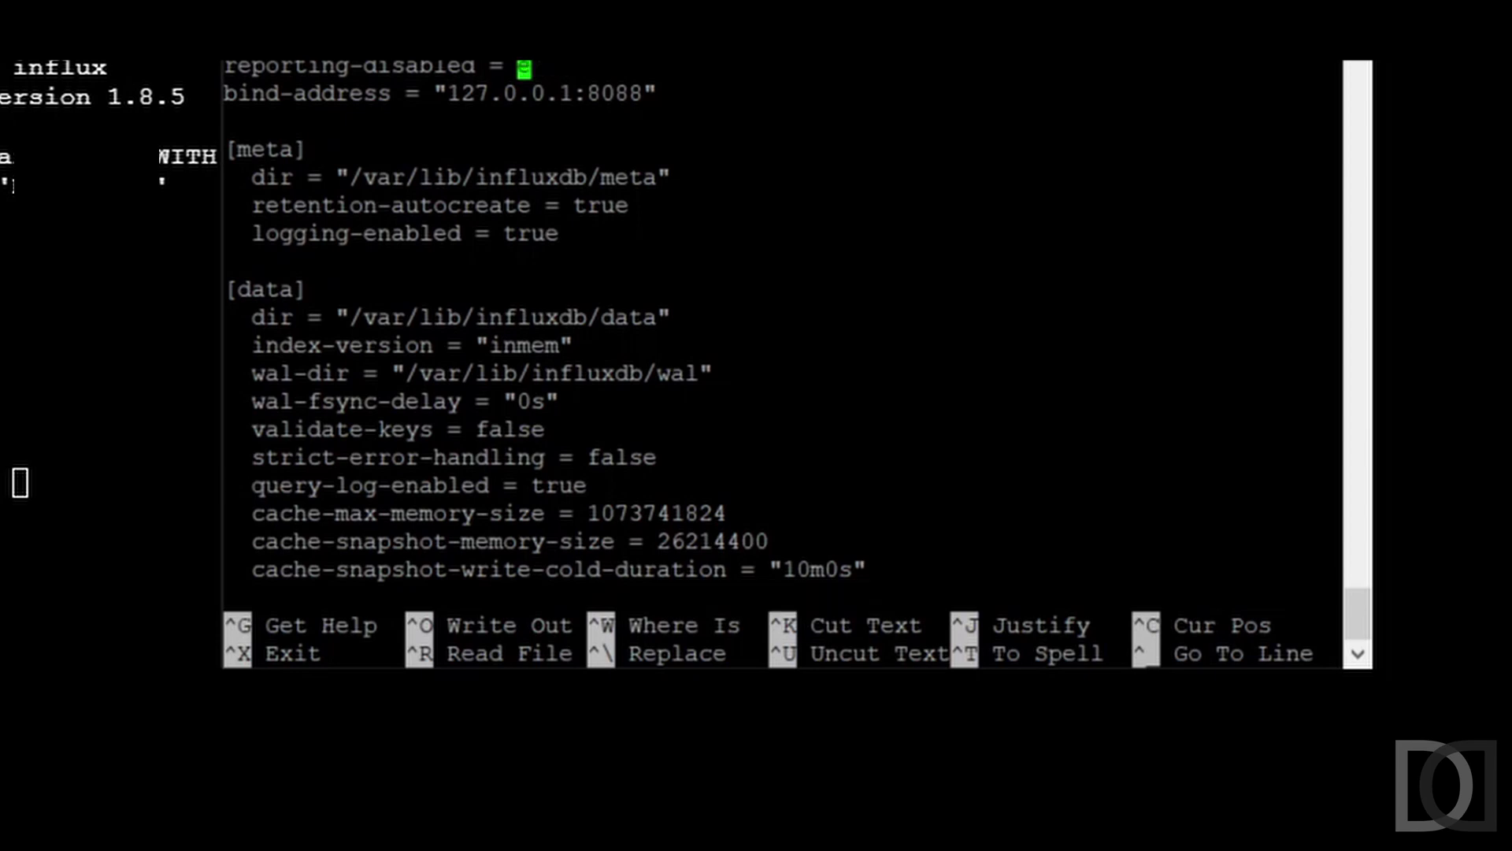
type("true")
key("Down")
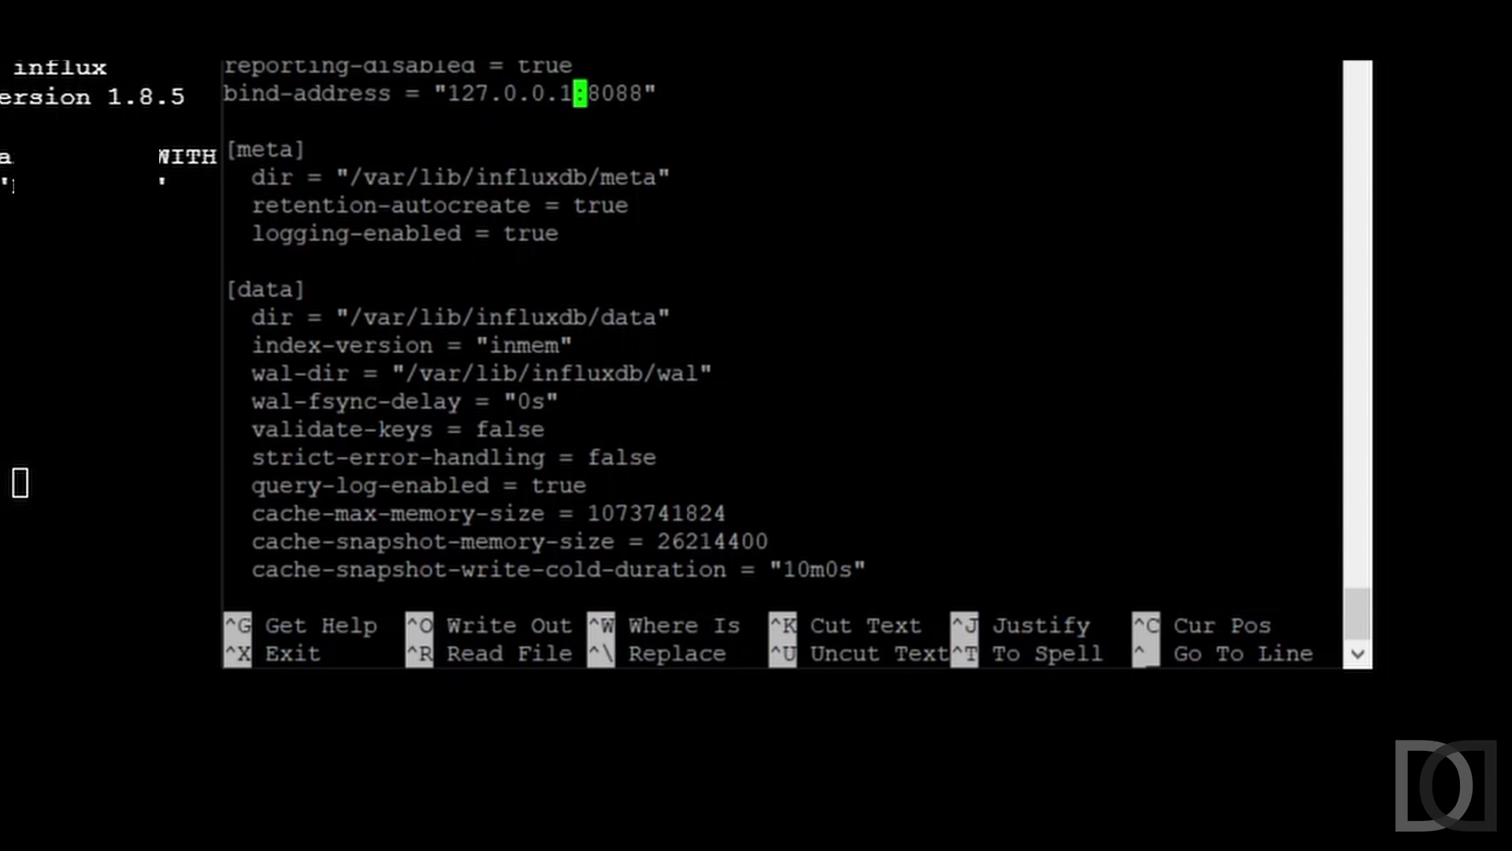
key("BackSpace")
key("BackSpace")
key("BackSpace")
key("BackSpace")
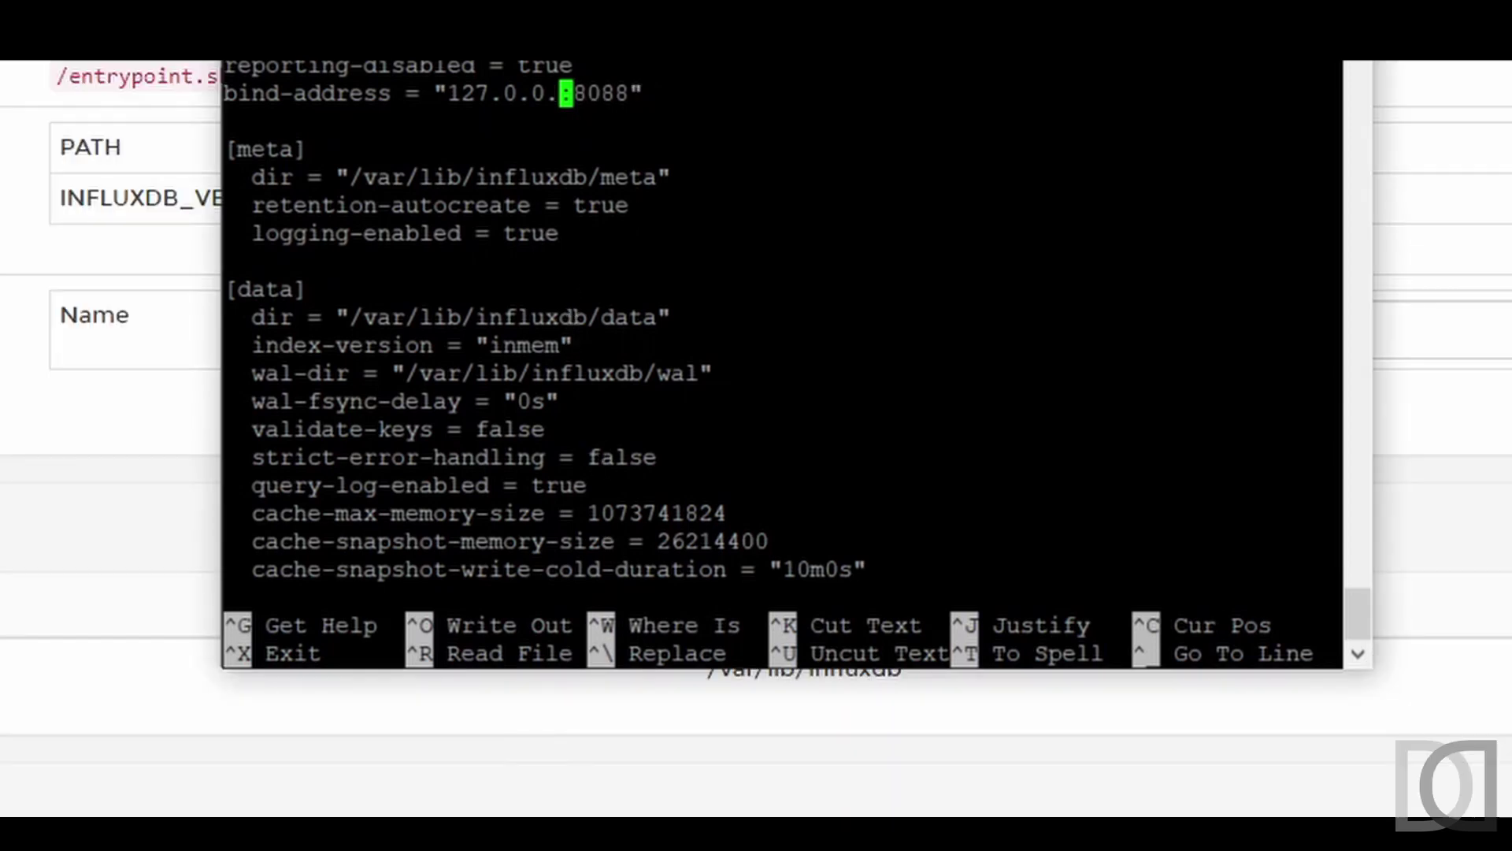
key("BackSpace")
key("BackSpace")
key("BackSpace")
key("BackSpace")
key("BackSpace")
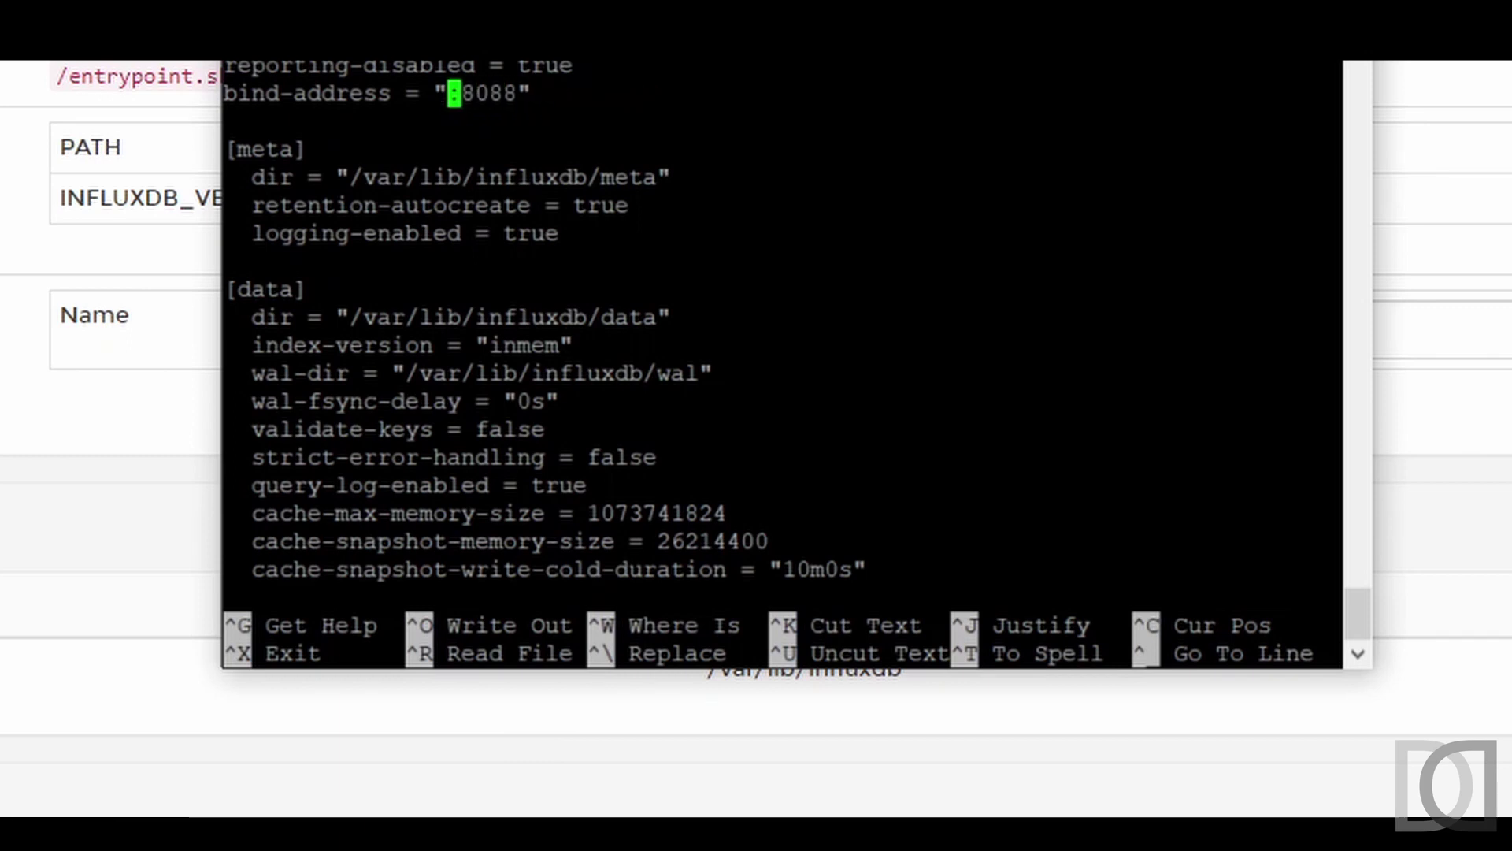
type("172.17.0.3")
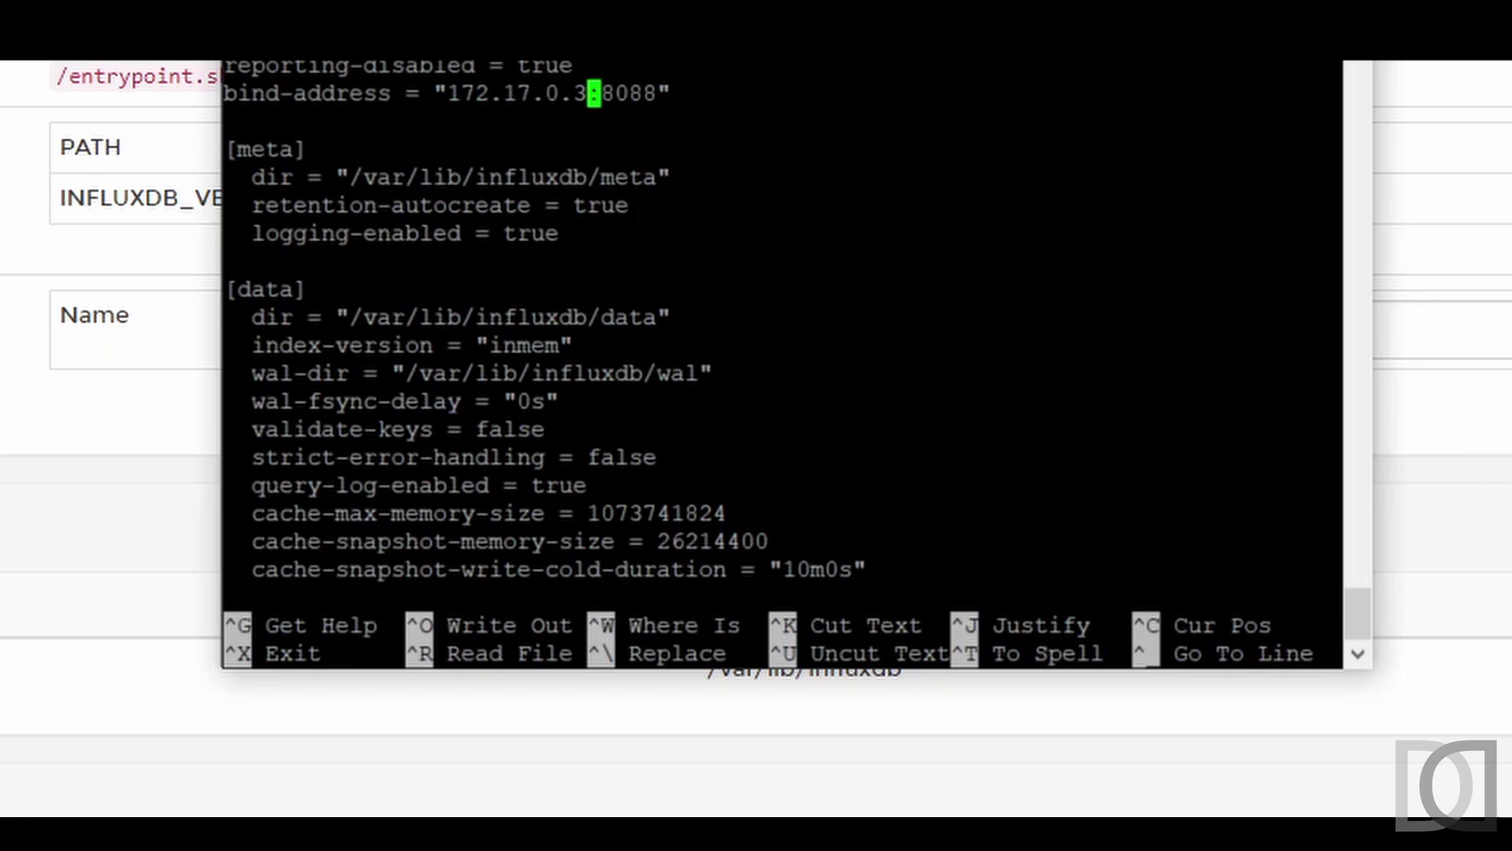
- Change index-version from inmem to tsi1
key("Down")
key("Down")
key("Down")
key("Down")
key("Down")
key("Down")
key("Down")
key("Down")
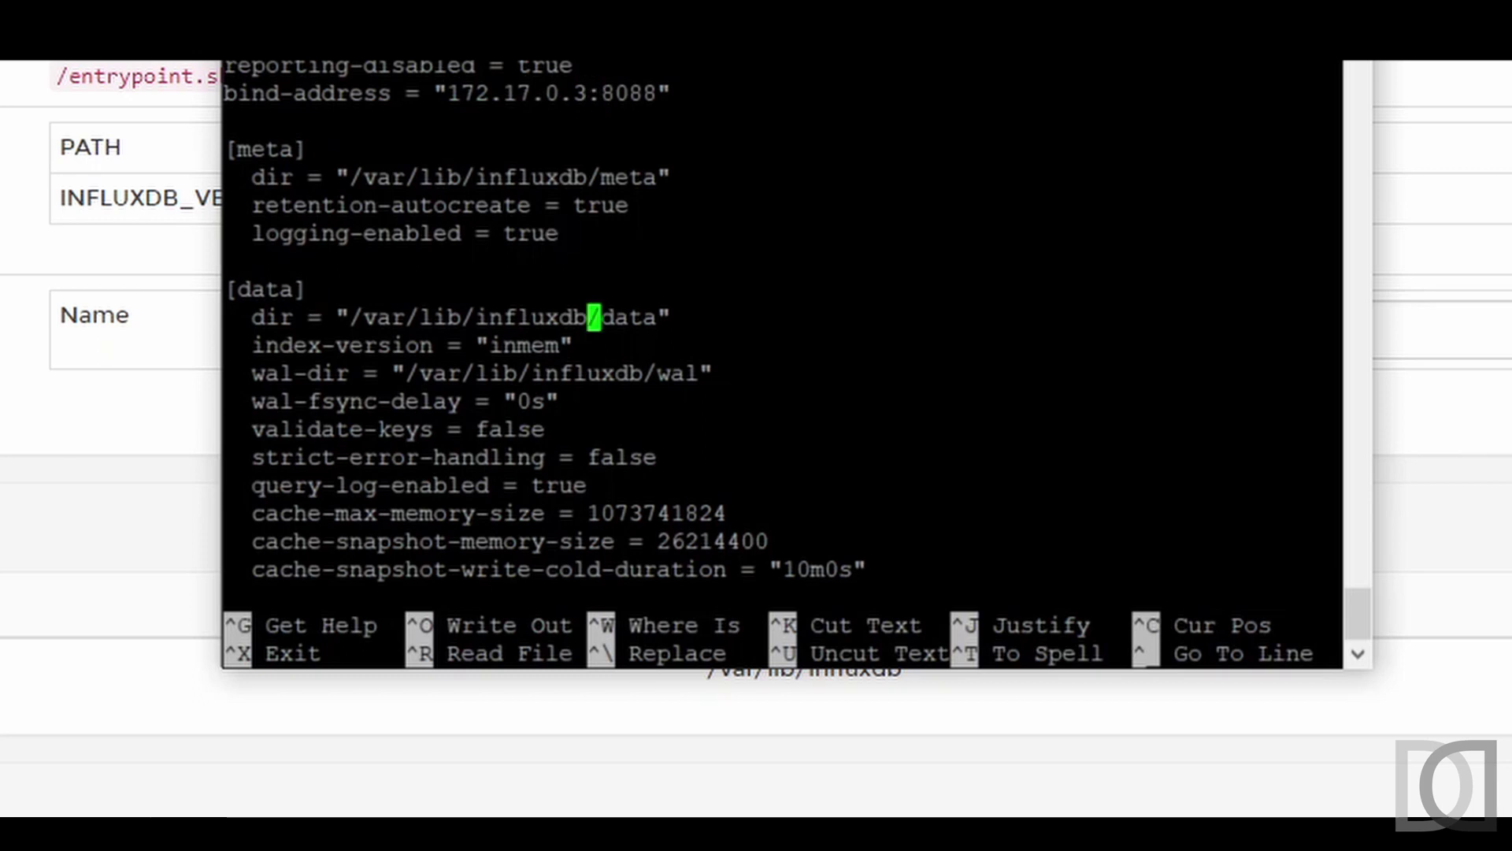
key("Down")
key("Left")
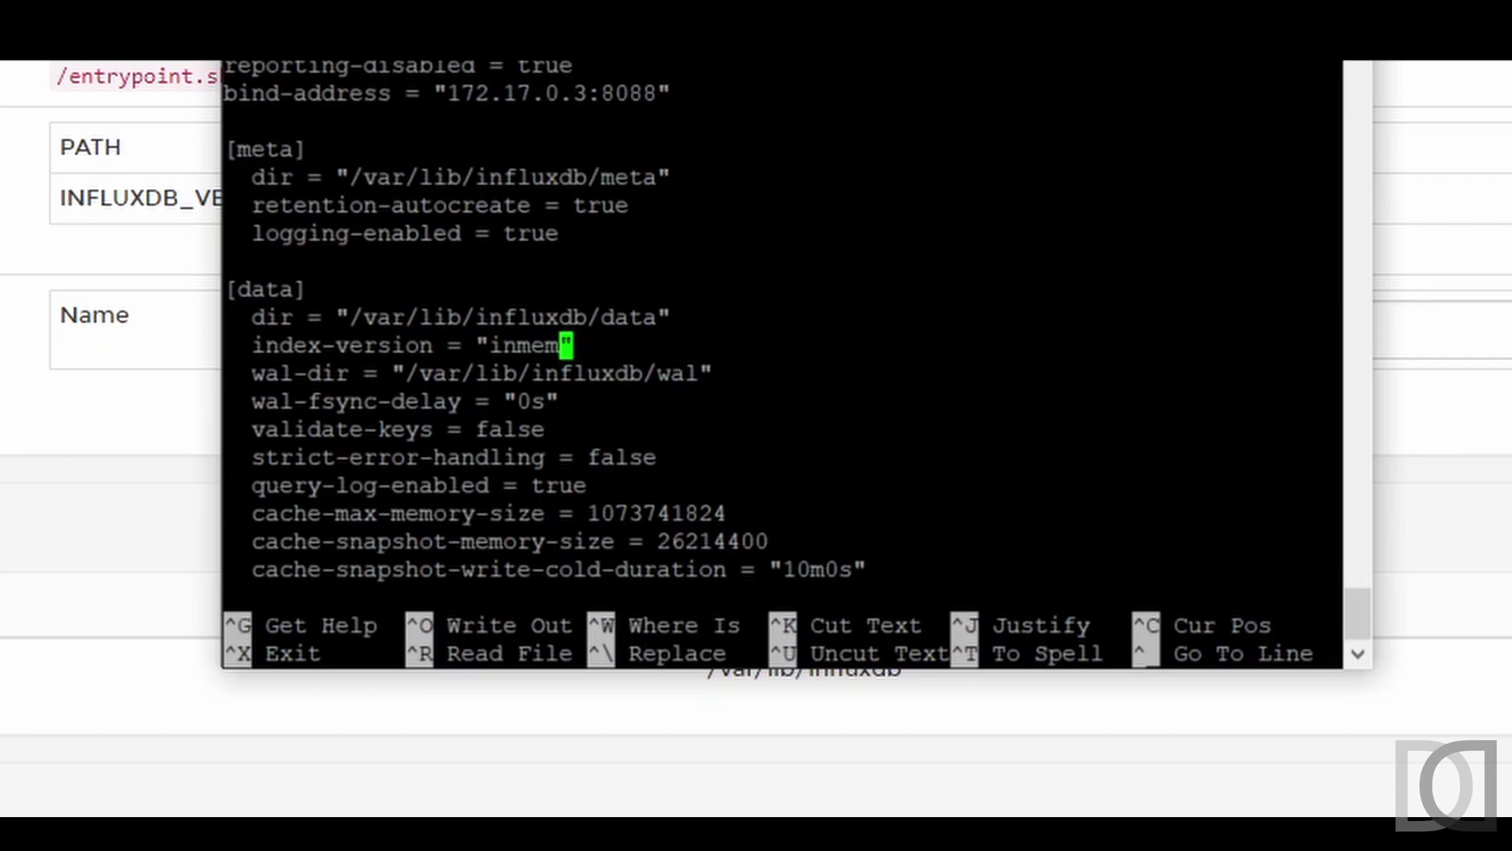
key("BackSpace")
key("BackSpace")
key("BackSpace")
key("BackSpace")
key("BackSpace")
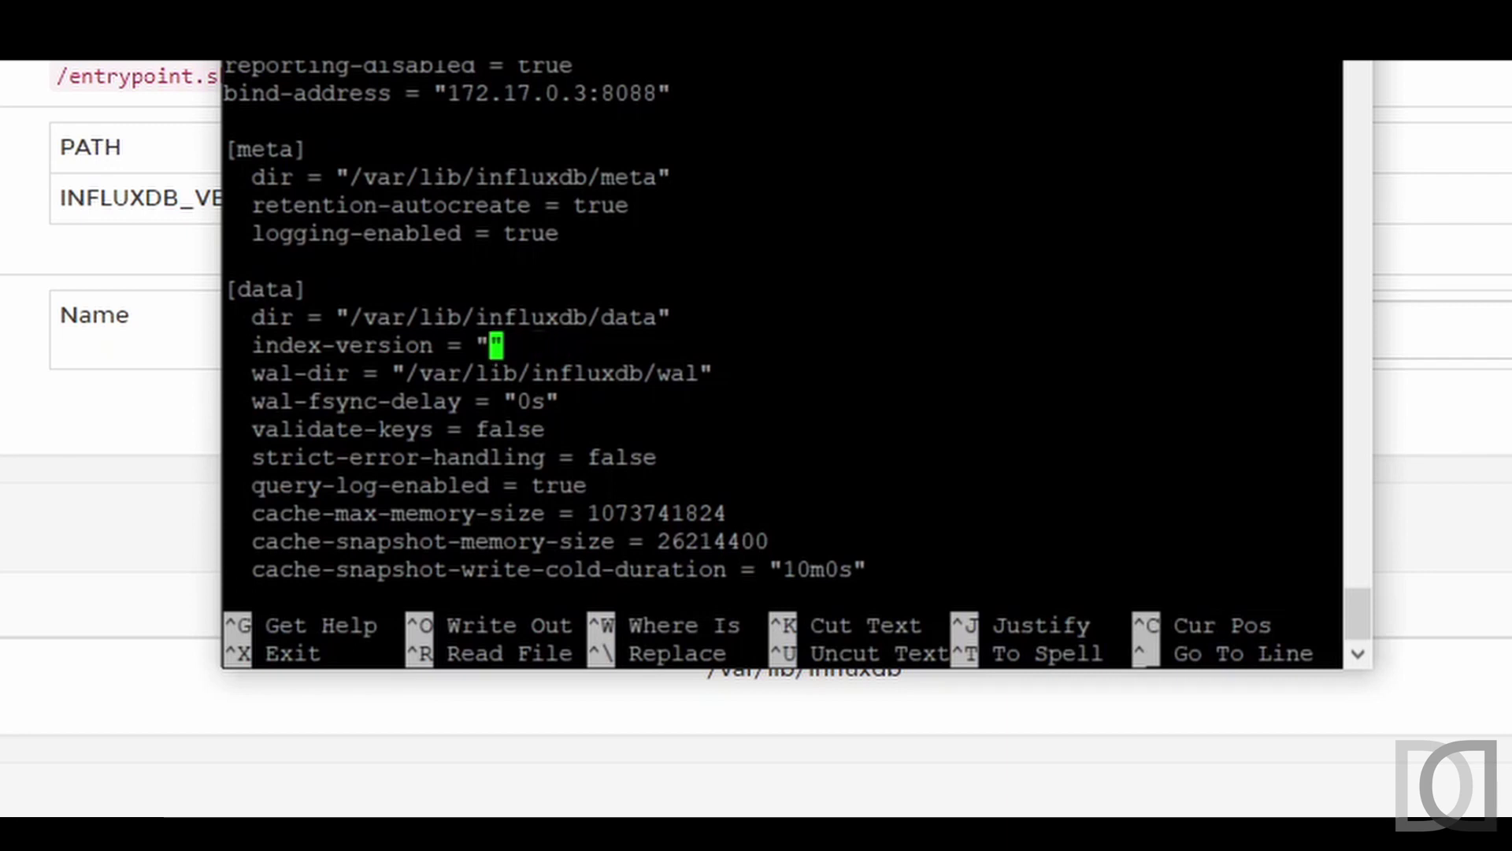
type("tsi1")
- Set auth-enabled to true in the [http] section and save influxdb.conf
key("Down")
key("Down")
key("Down")
key("Down")
key("Down")
key("Down")
key("Down")
key("Down")
key("Down")
key("Down")
key("Down")
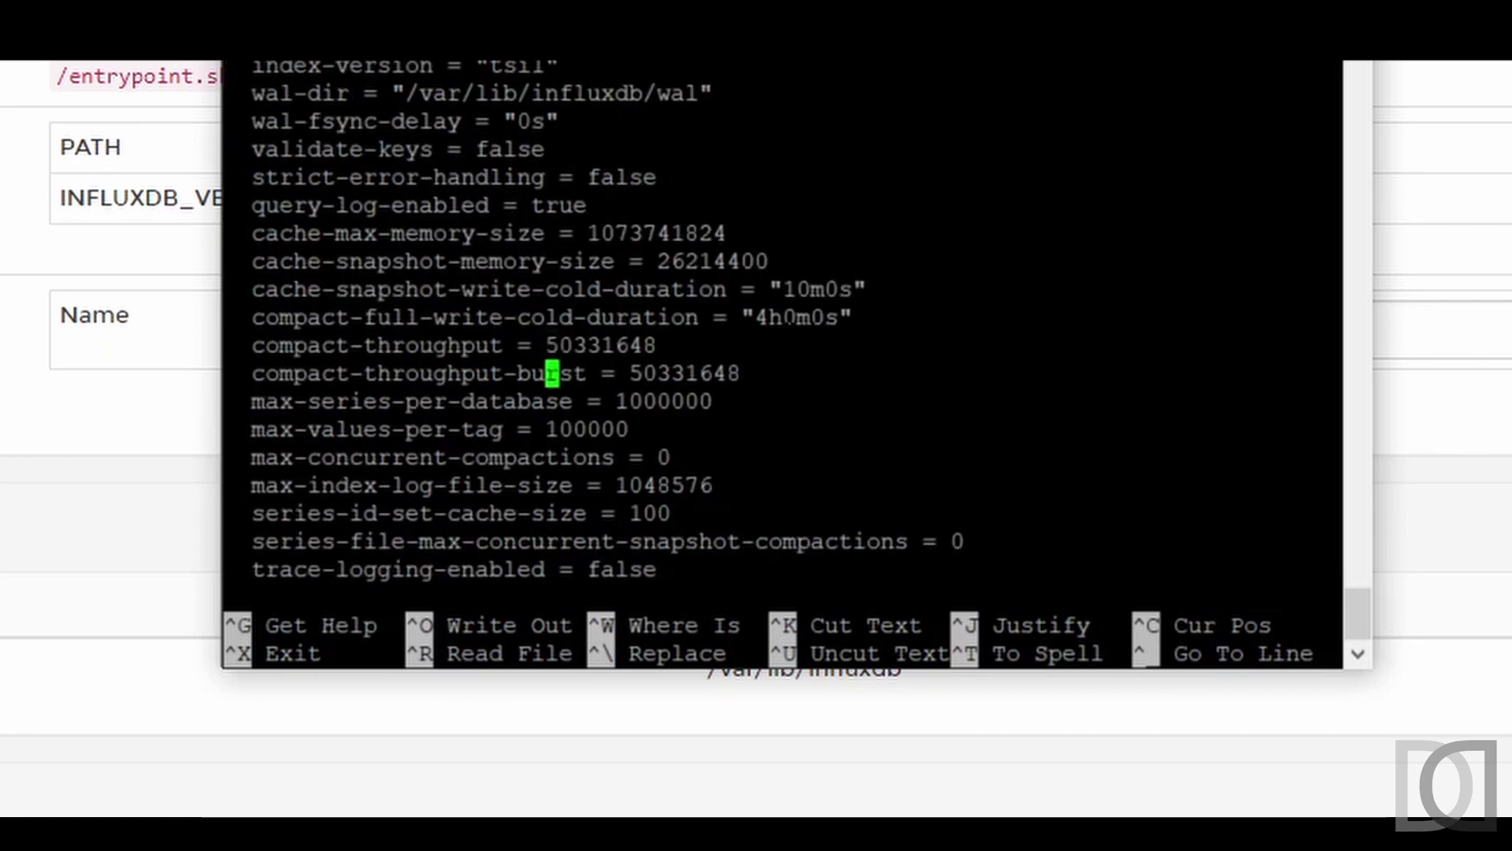
key("Down")
key("Down")
key("Down")
key("Down")
key("Down")
key("Down")
key("Down")
key("Down")
key("Down")
key("Down")
key("Down")
key("Down")
key("Down")
key("Down")
key("Down")
key("Down")
key("Down")
key("Down")
key("Down")
key("Down")
key("Down")
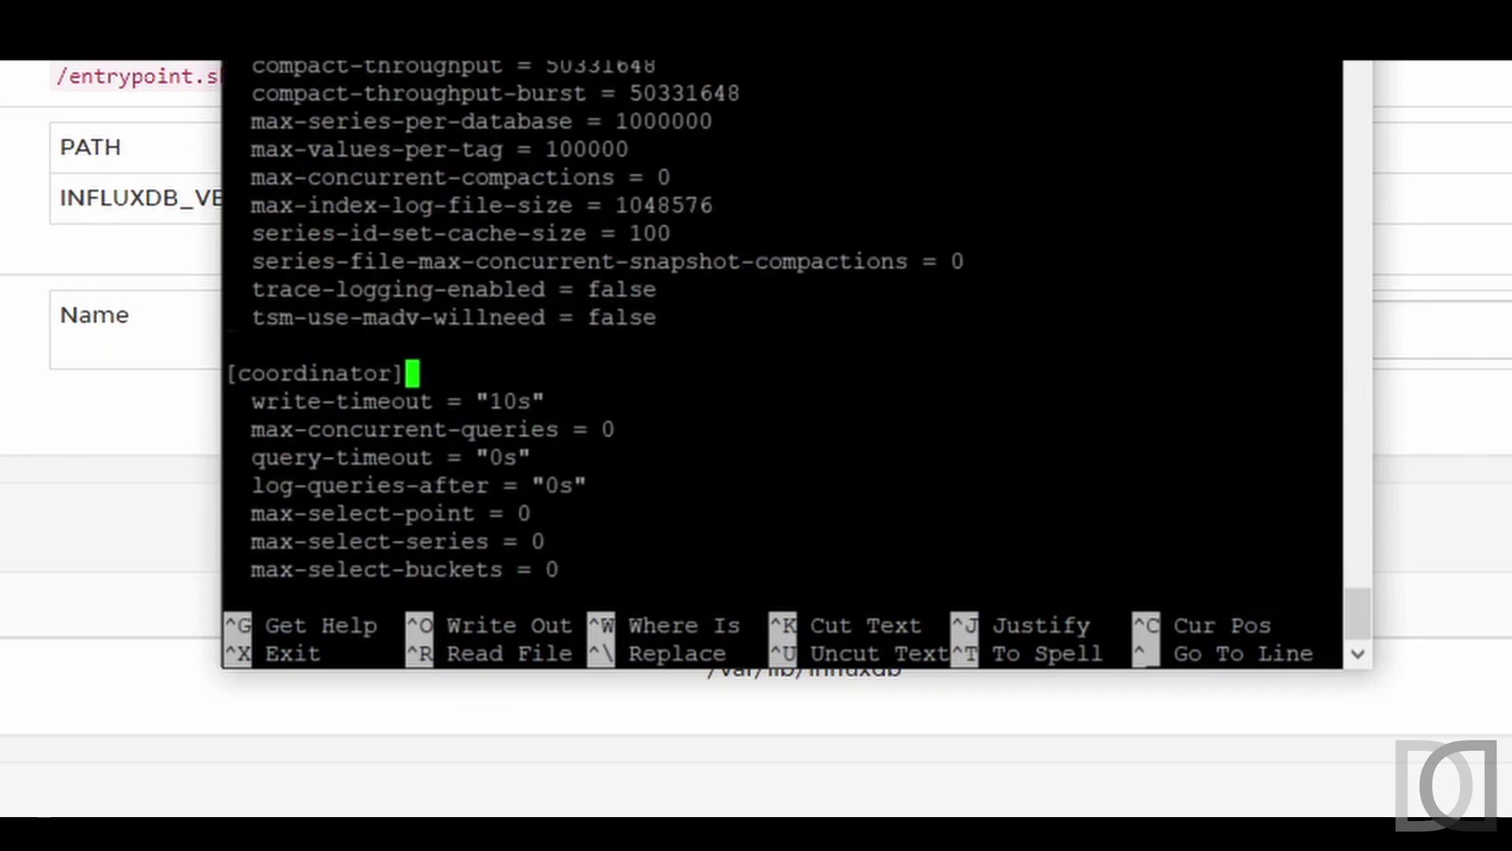
key("Down")
key("Down")
key("Down")
key("Down")
key("Down")
key("Down")
key("Down")
key("Down")
key("Down")
key("Down")
key("Down")
key("Down")
key("Down")
key("Down")
key("Down")
key("Down")
key("Down")
key("Down")
key("Down")
key("Down")
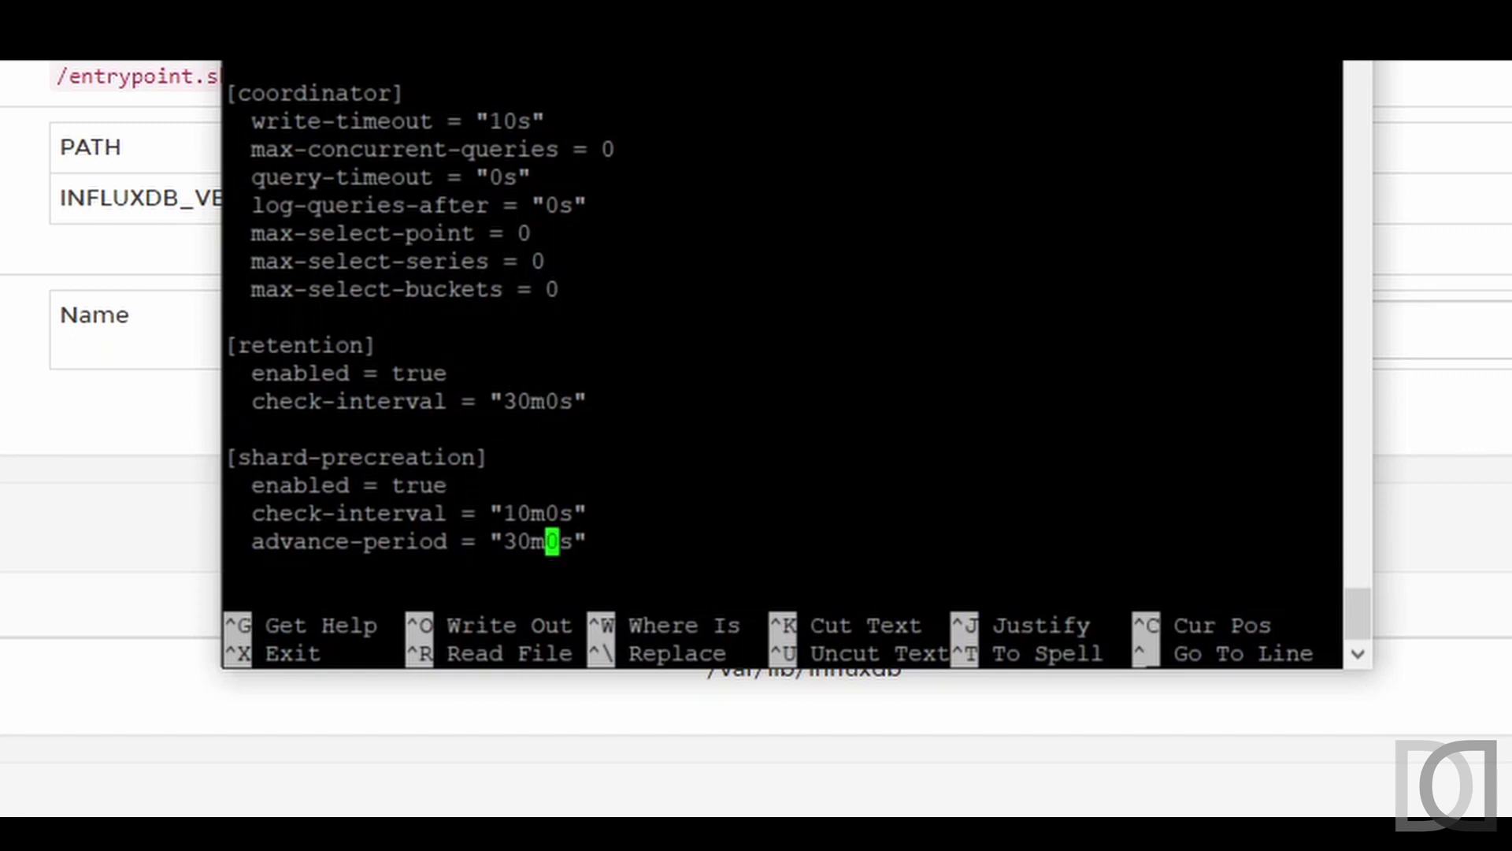
key("Down")
key("BackSpace")
key("BackSpace")
key("BackSpace")
key("BackSpace")
key("BackSpace")
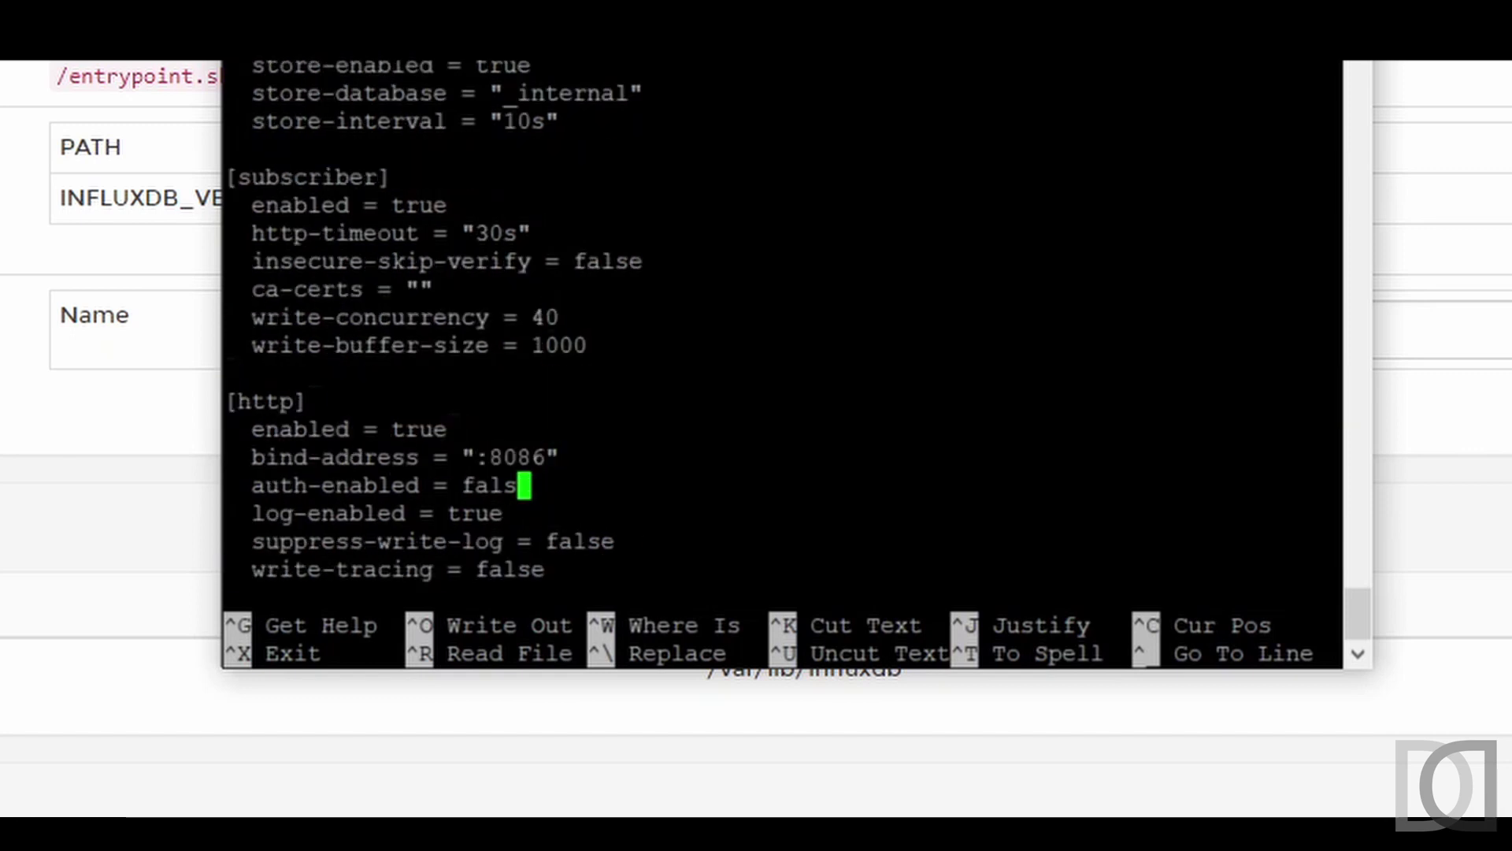
type("true")
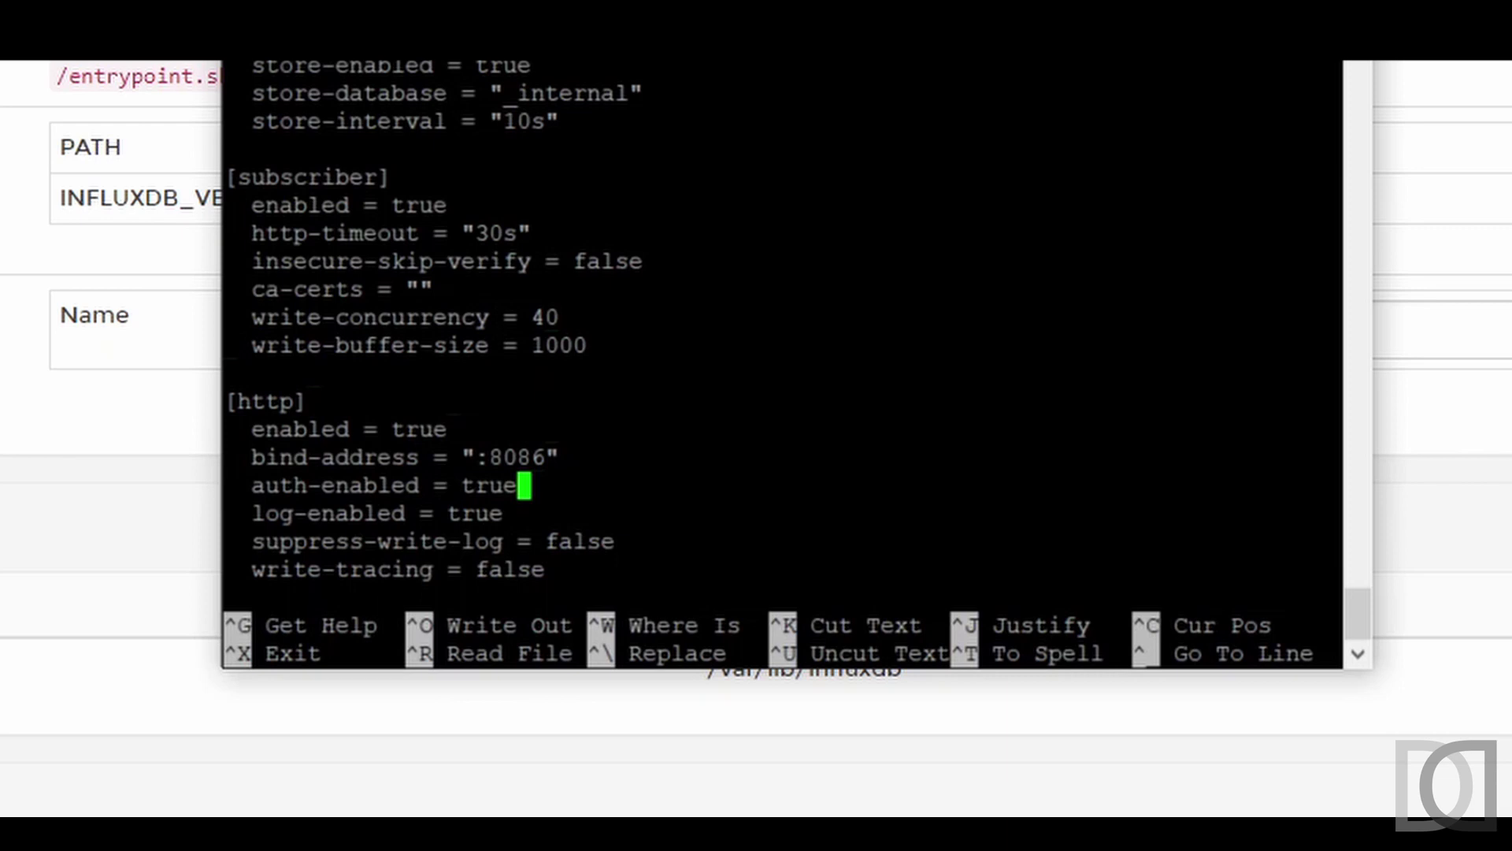
key("ctrl+x")
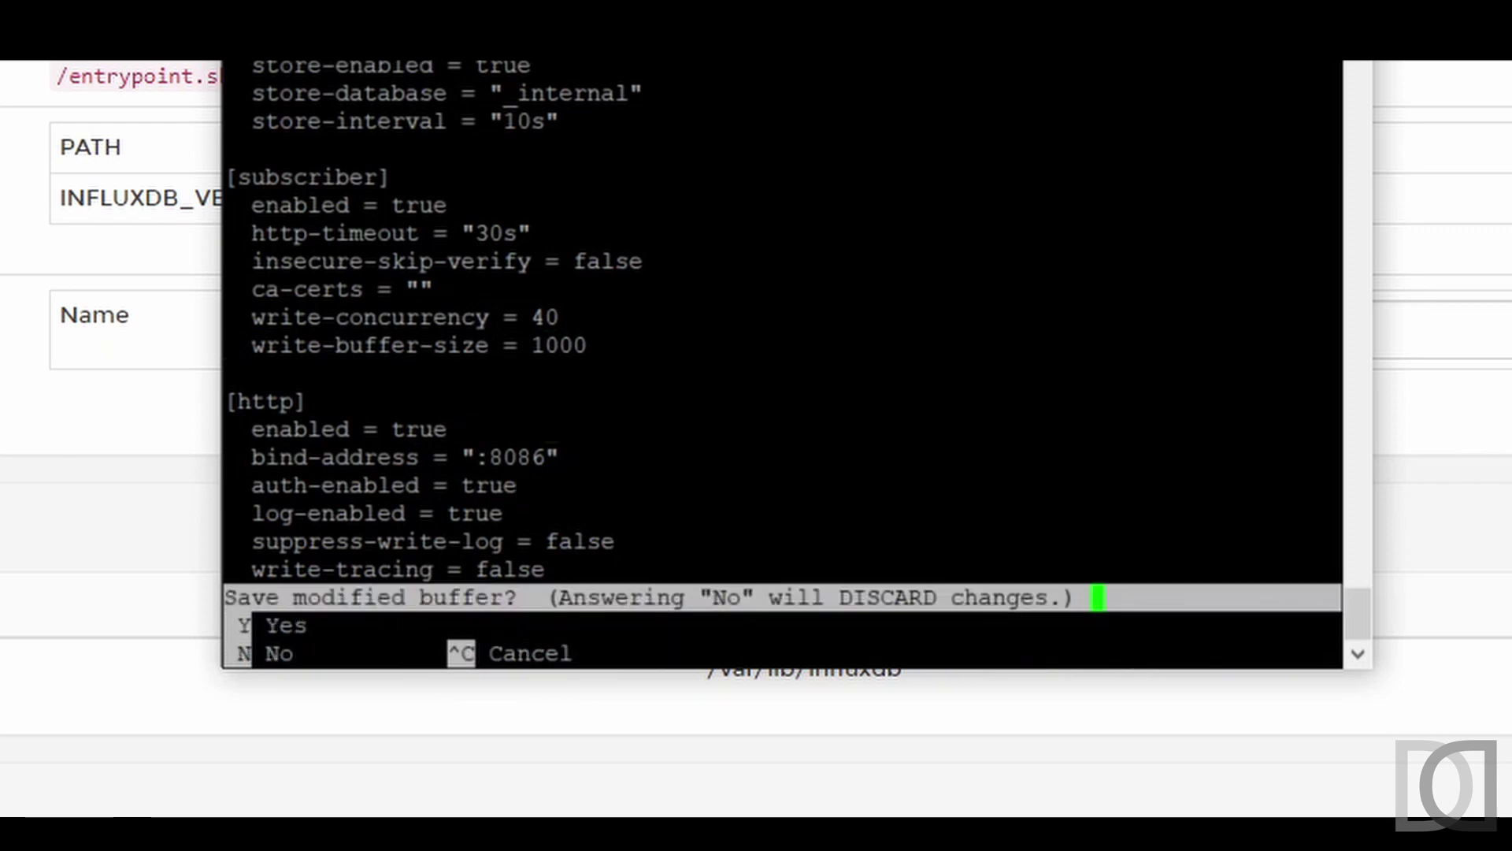
key("y")
key("Return")
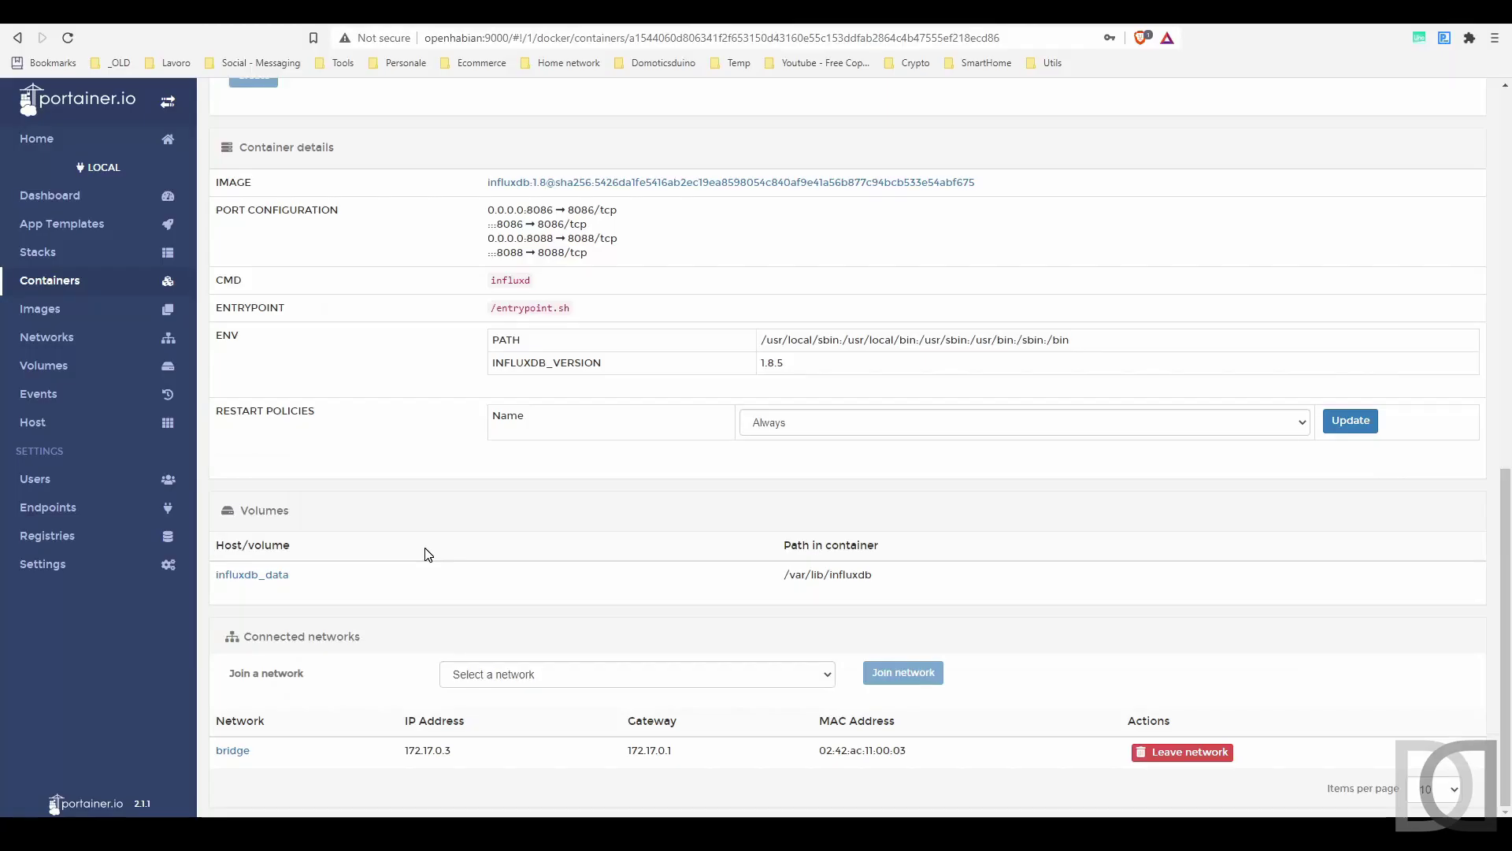
- Stop the running InfluxDB container and duplicate it into an editable form
scroll(429, 551, "up", 7)
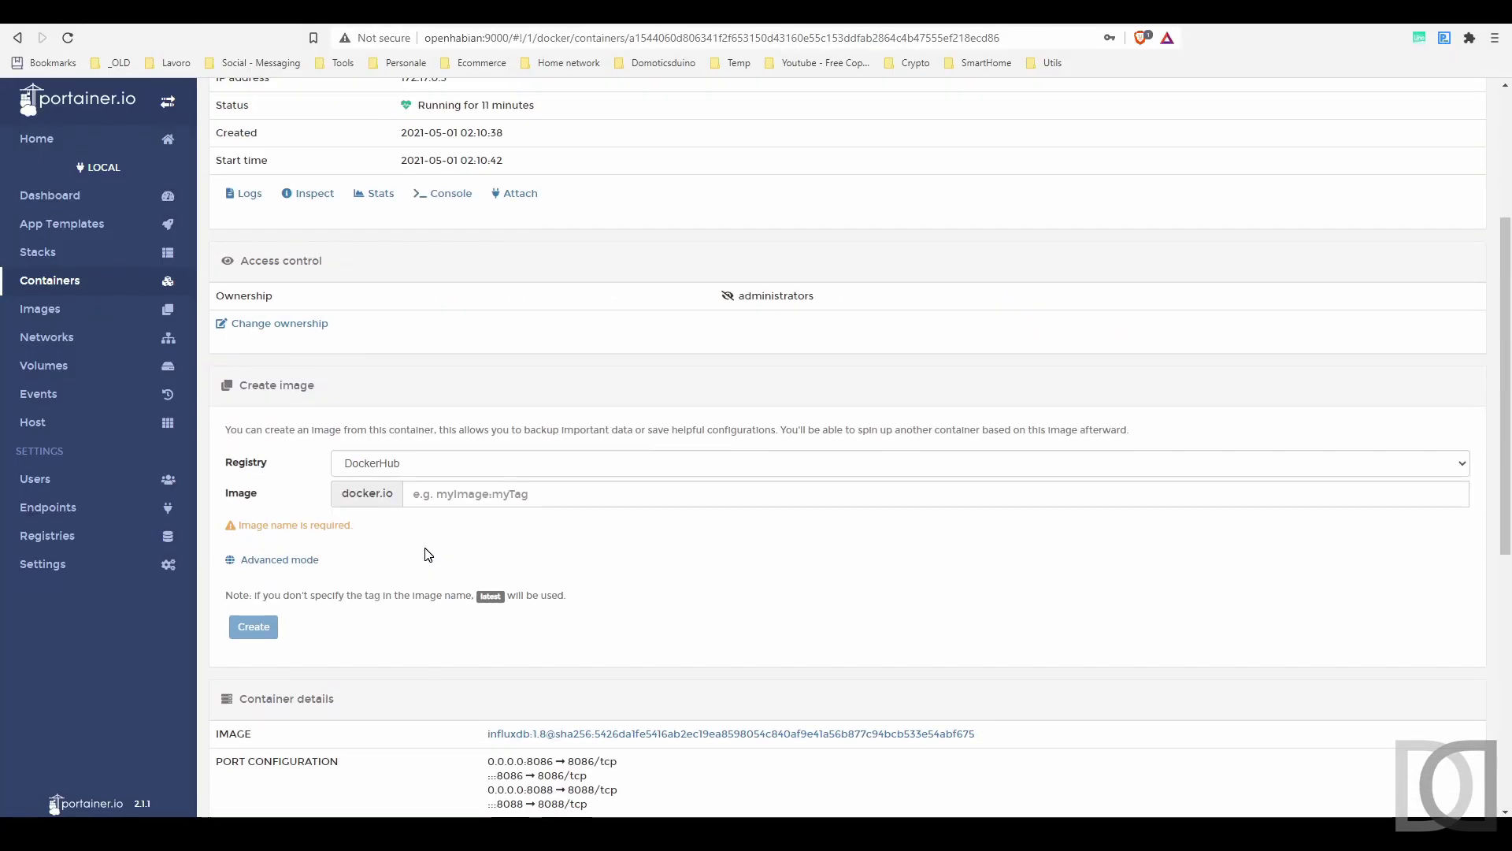
scroll(428, 555, "up", 4)
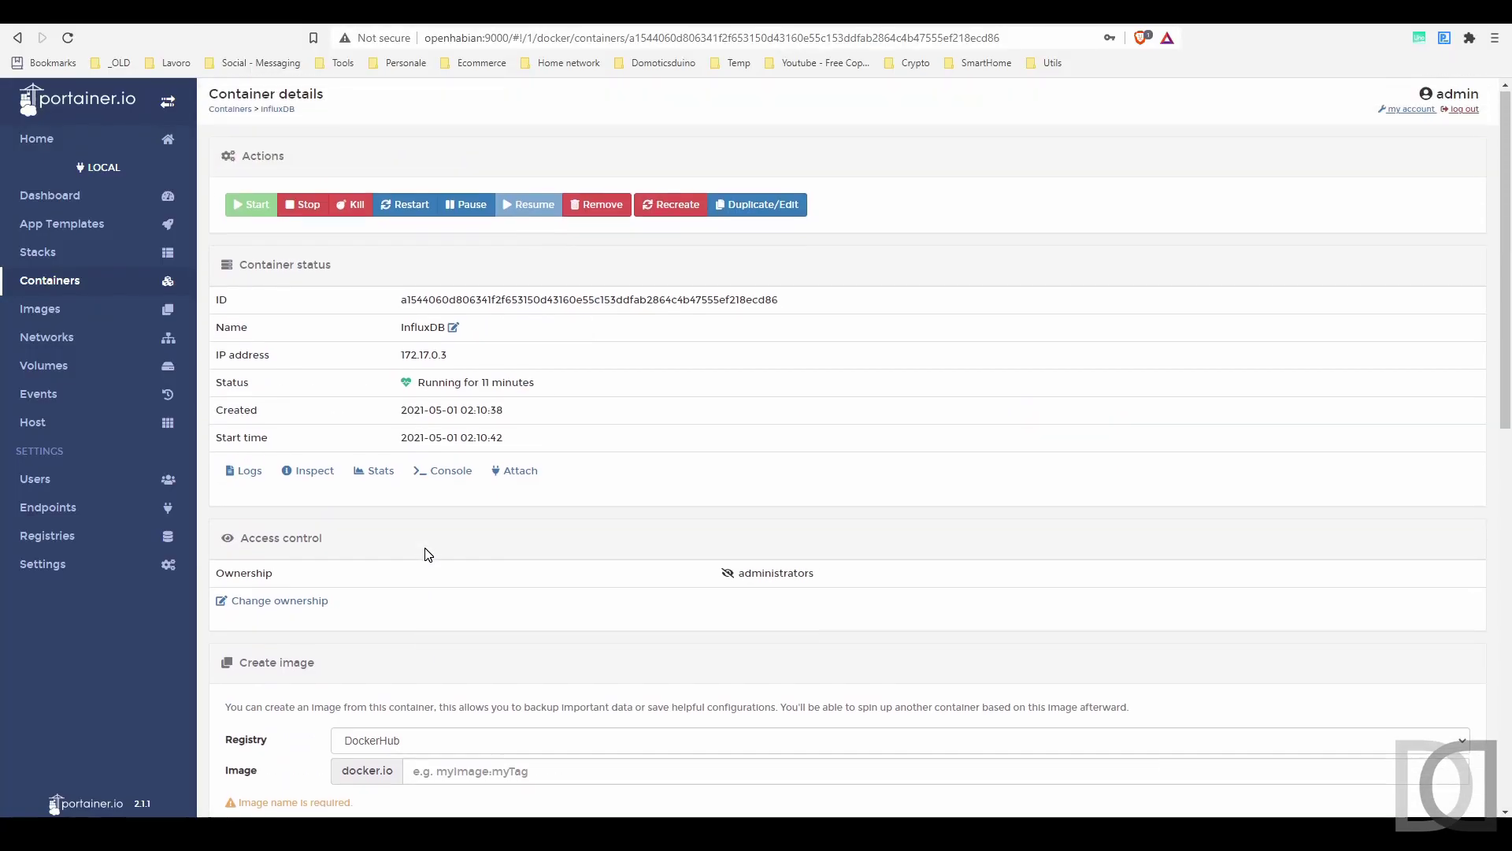
left_click(307, 207)
left_click(758, 206)
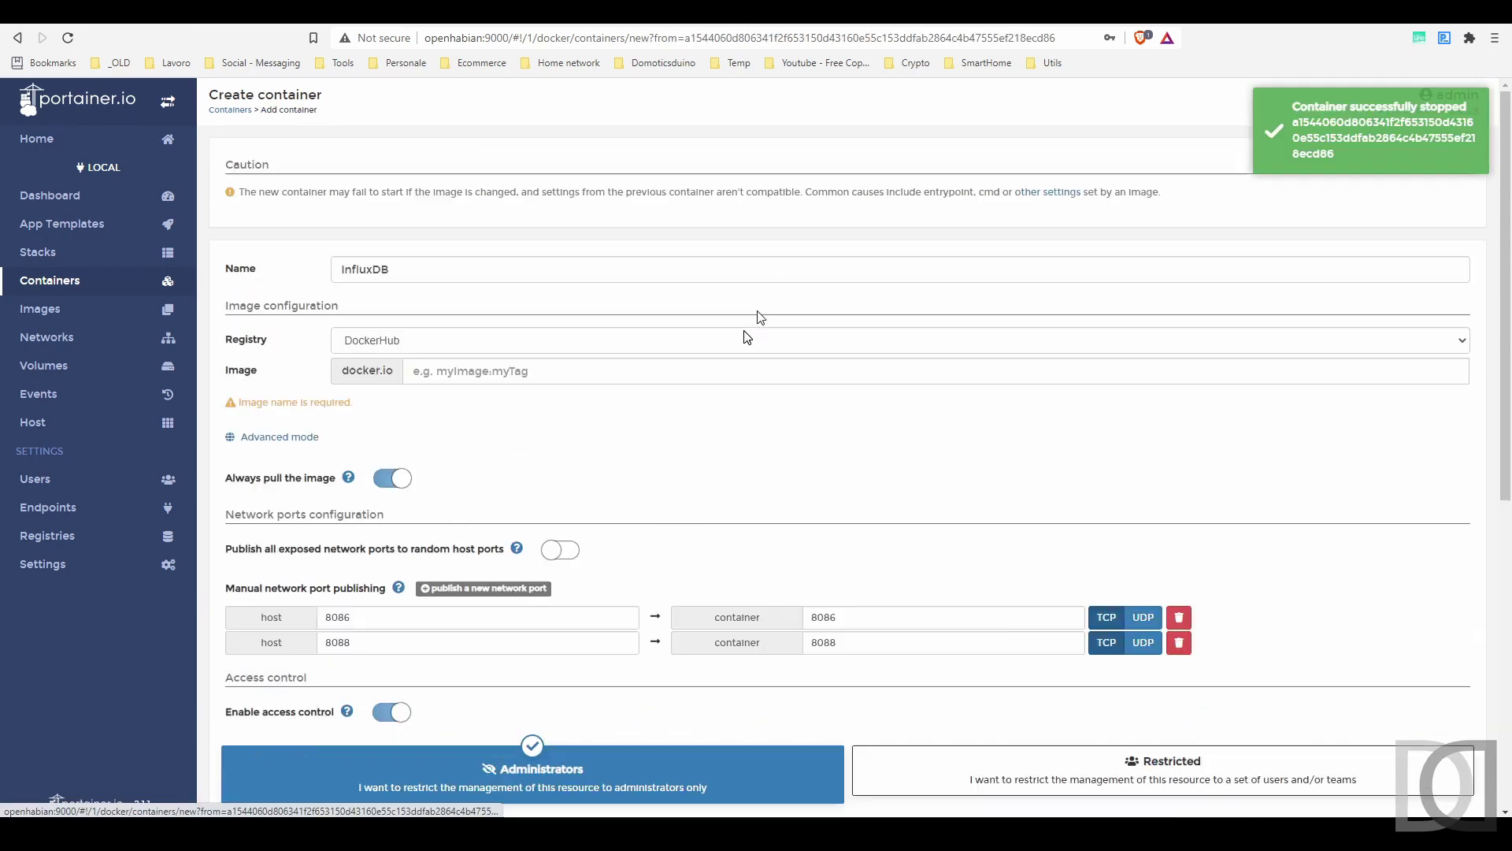
scroll(662, 378, "down", 7)
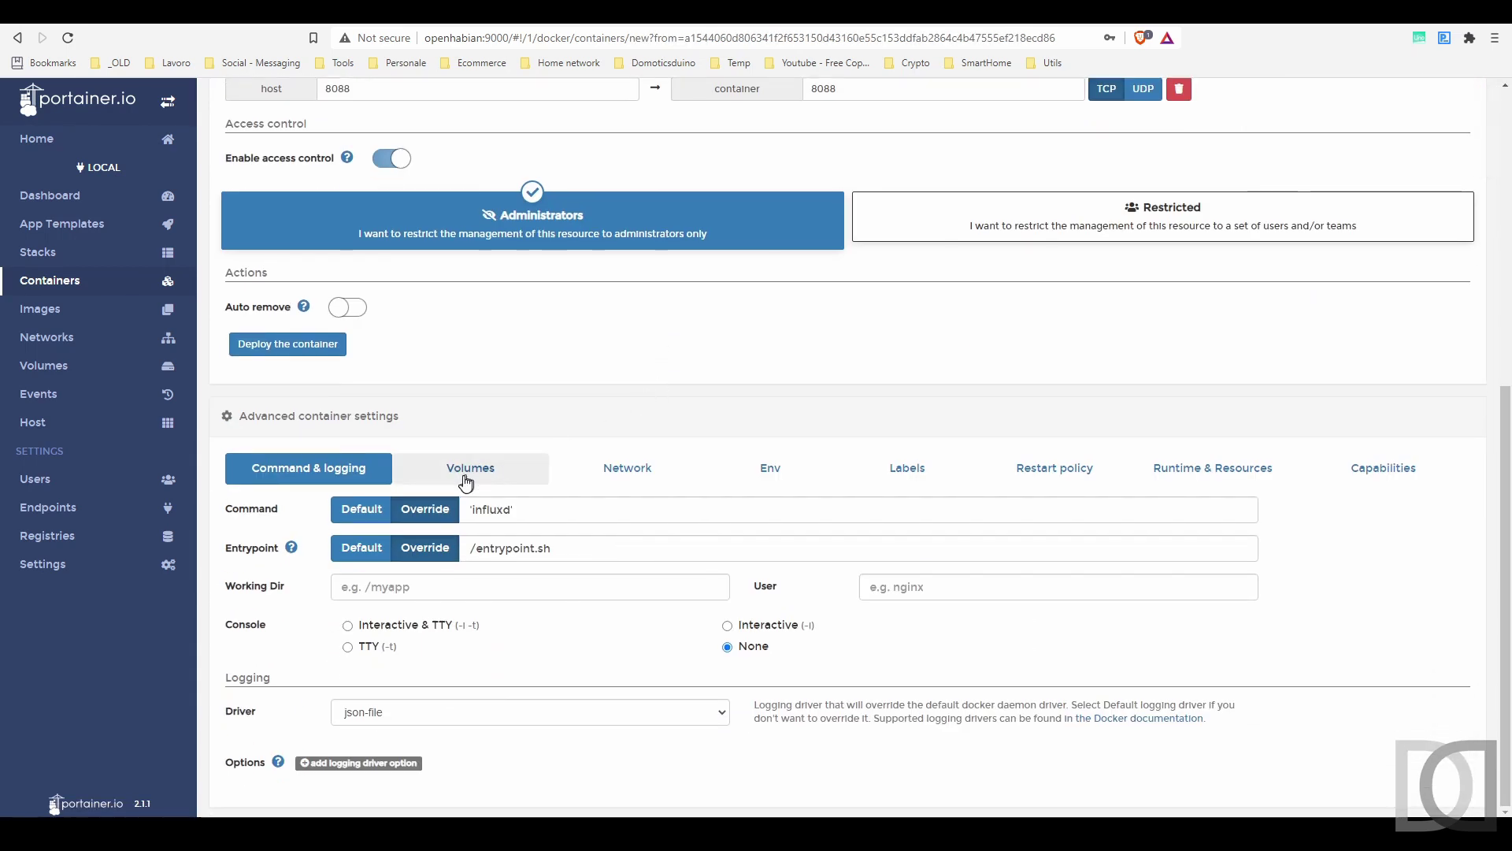
- Bind-mount /etc/influxdb/influxdb.conf read-only from /data/docker/influcdb/conf/influxdb.conf, deploy, and replace the old container
left_click(480, 473)
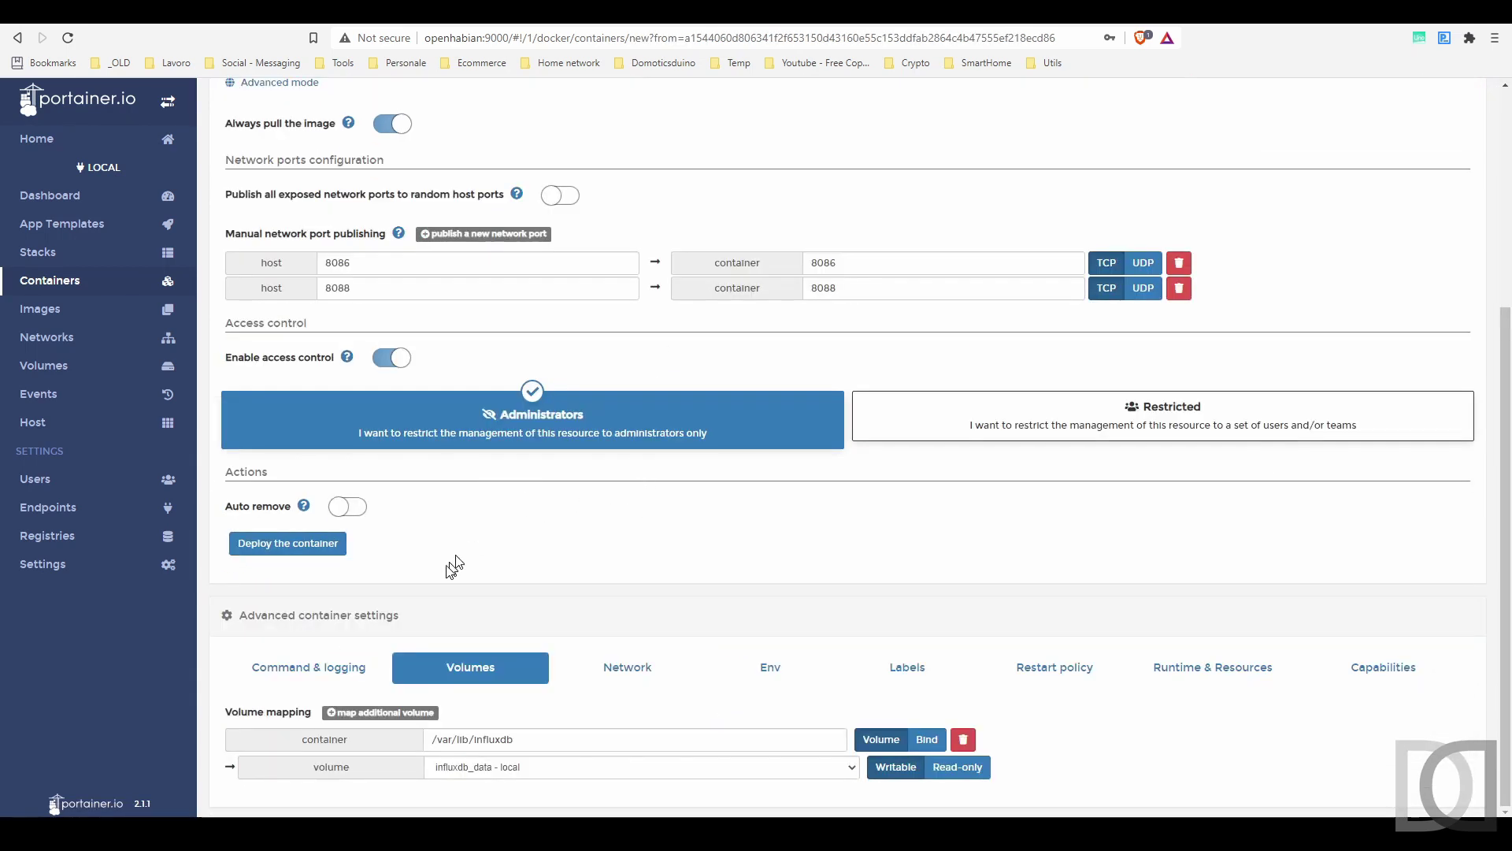
left_click(406, 713)
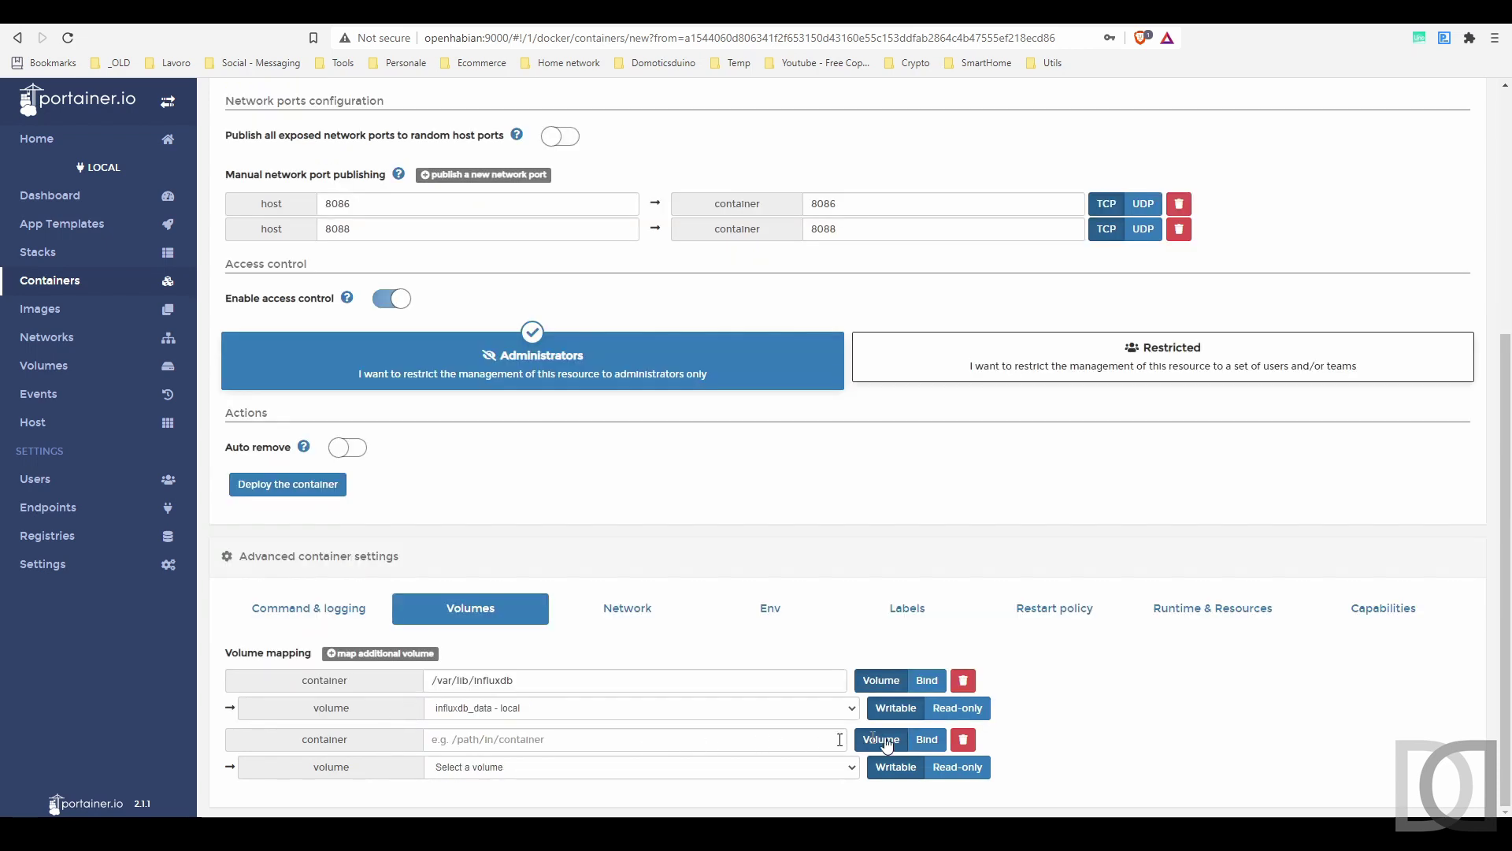
left_click(927, 739)
left_click(597, 740)
type("/etc/in")
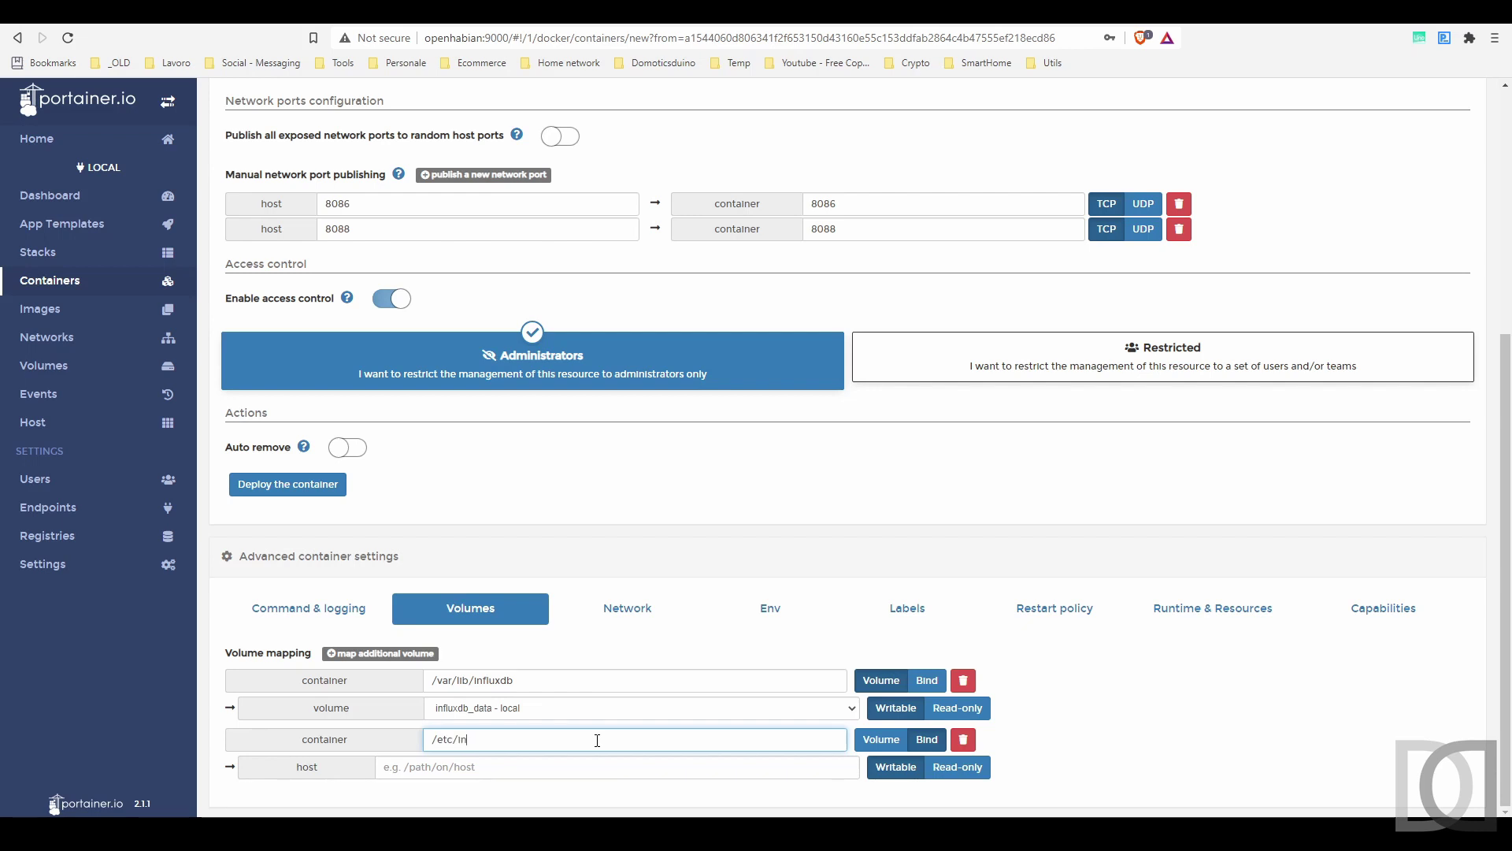
type("fluxdb/influxdb.conf")
left_click(468, 765)
type("/data/docker/influc")
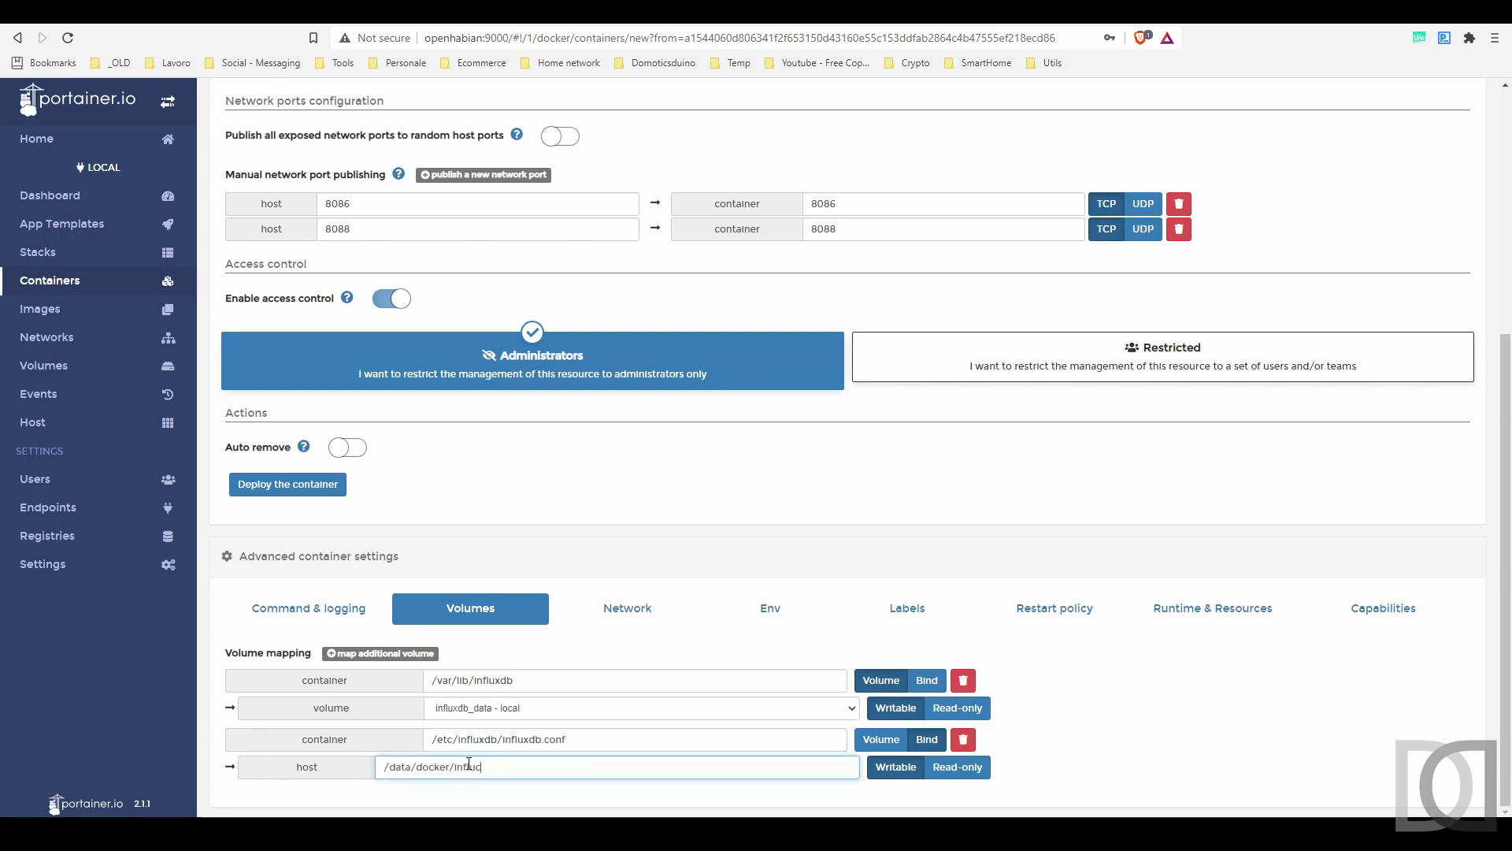
key("BackSpace")
type("xdb/conf/influxdb.conf")
left_click(955, 765)
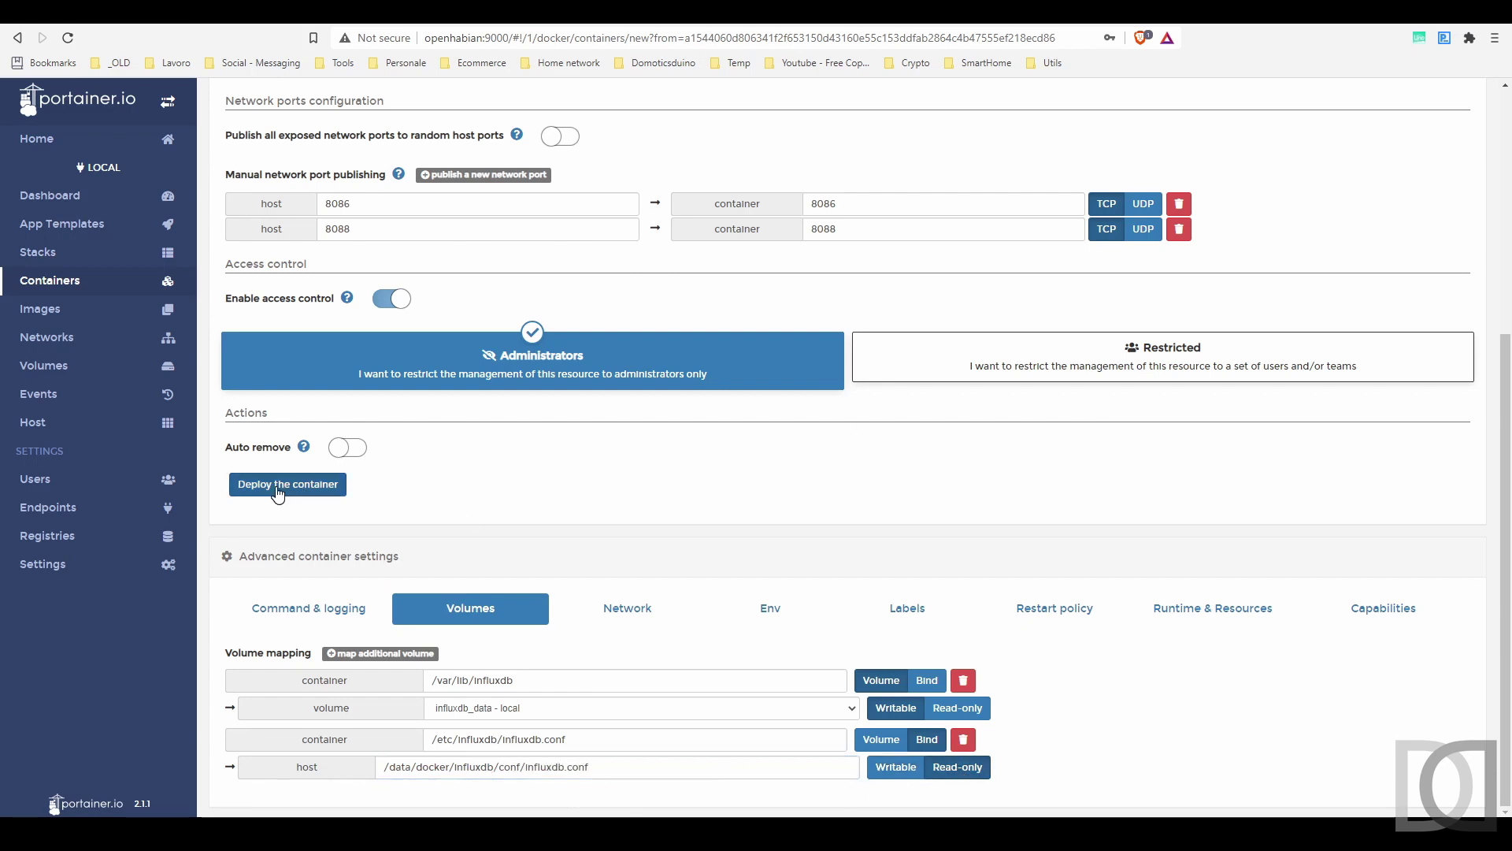
left_click(278, 490)
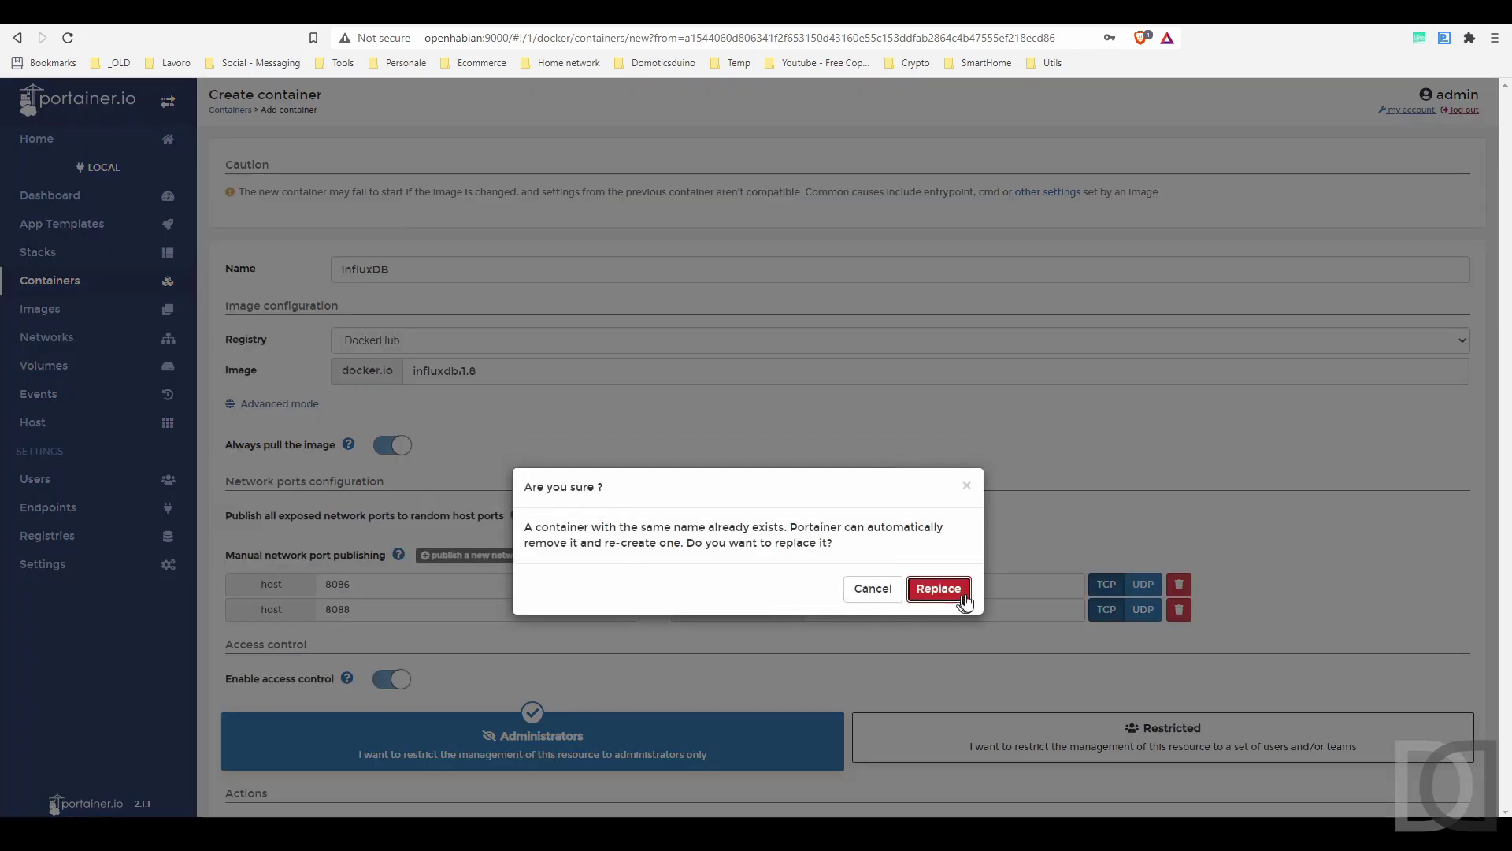
left_click(938, 589)
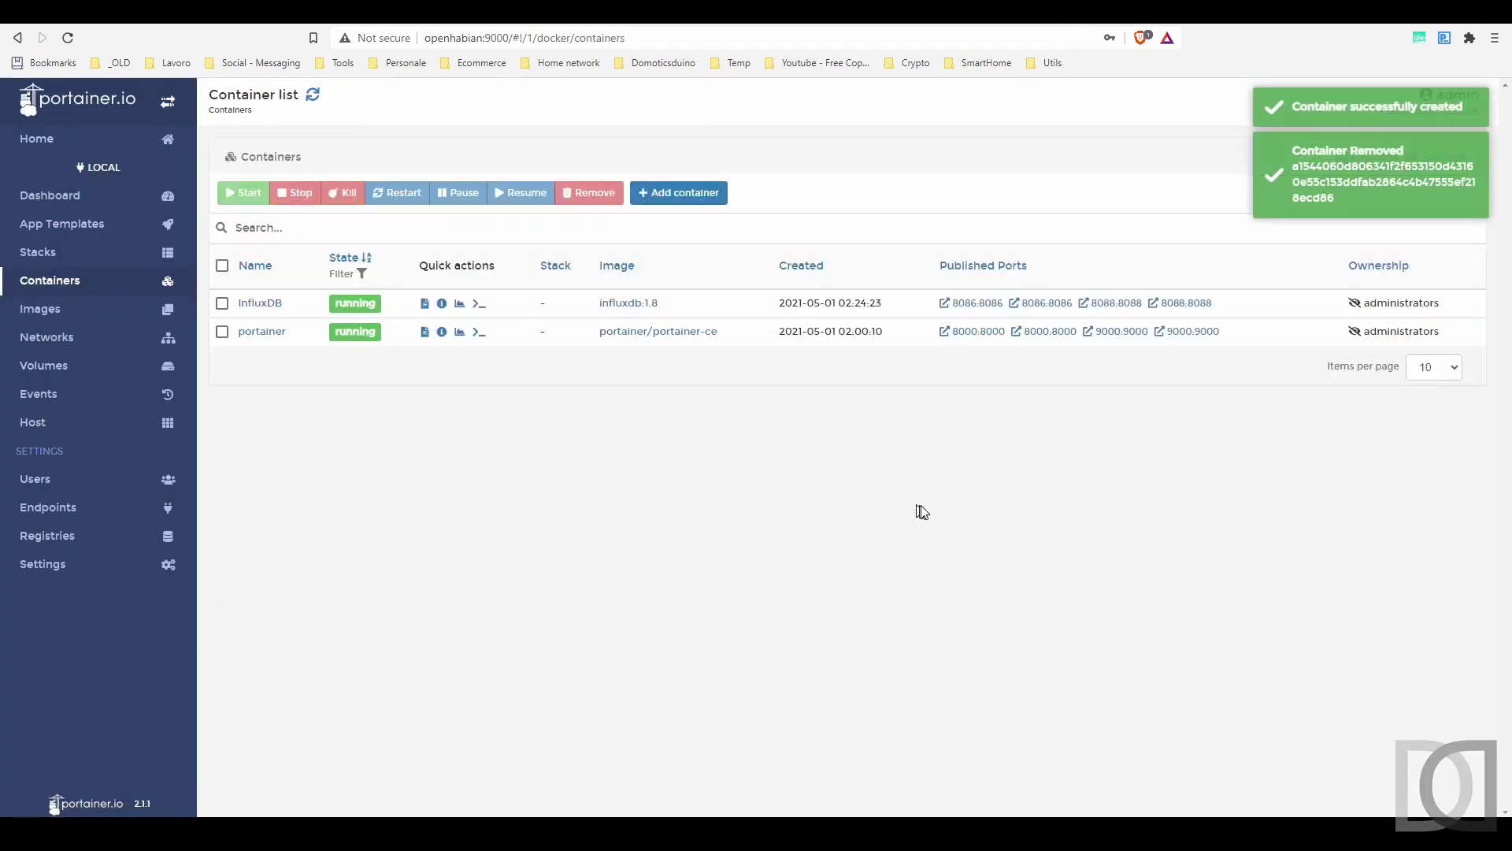
- In a bash console in the InfluxDB container, print /etc/influxdb/influxdb.conf to check auth-enabled = true
left_click(480, 307)
left_click(274, 323)
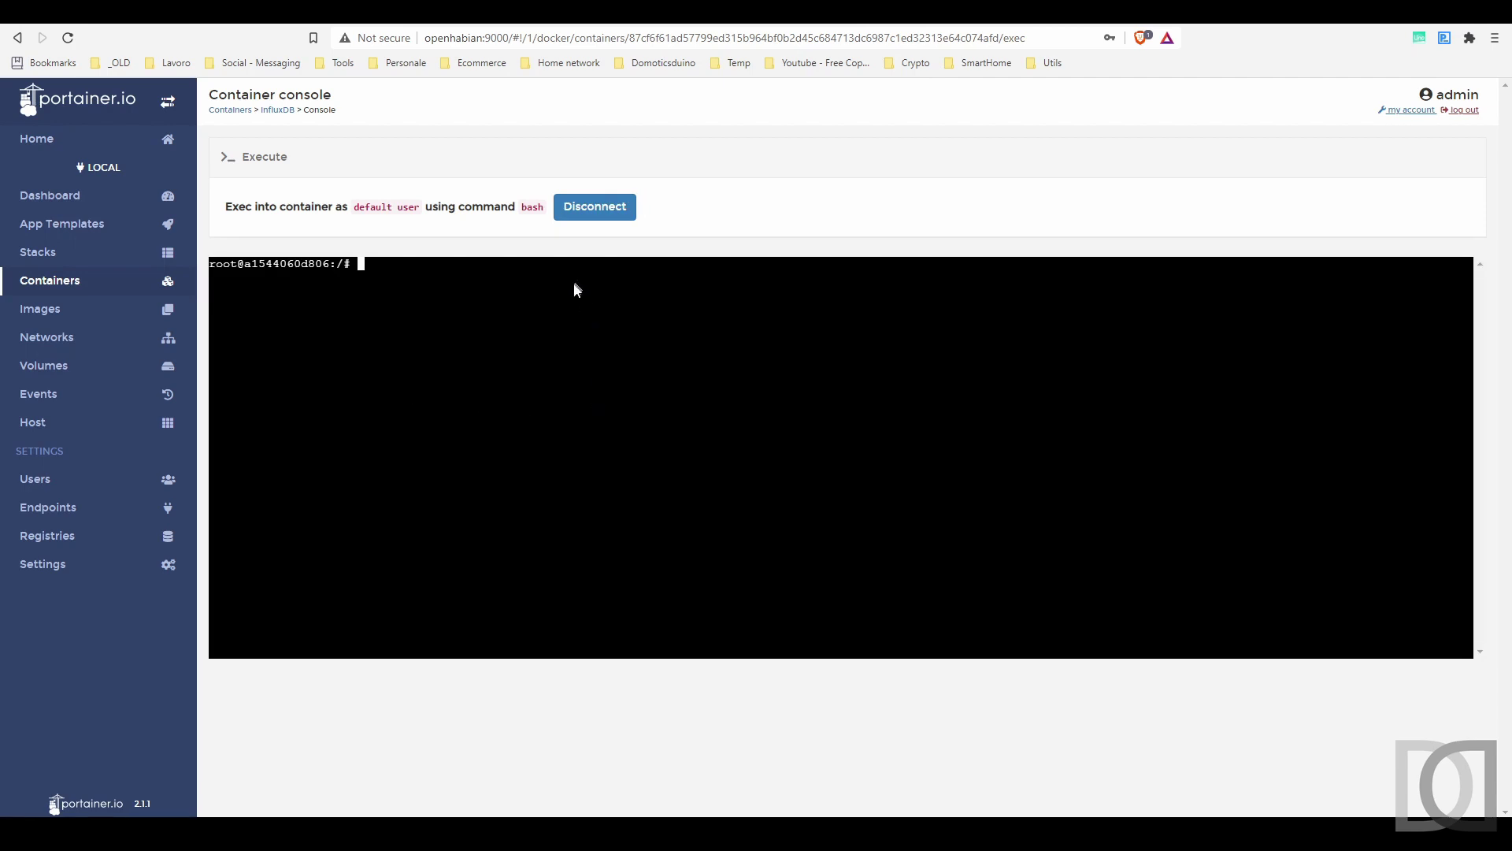
type("cat /etc/influxdb/influxdb.conf")
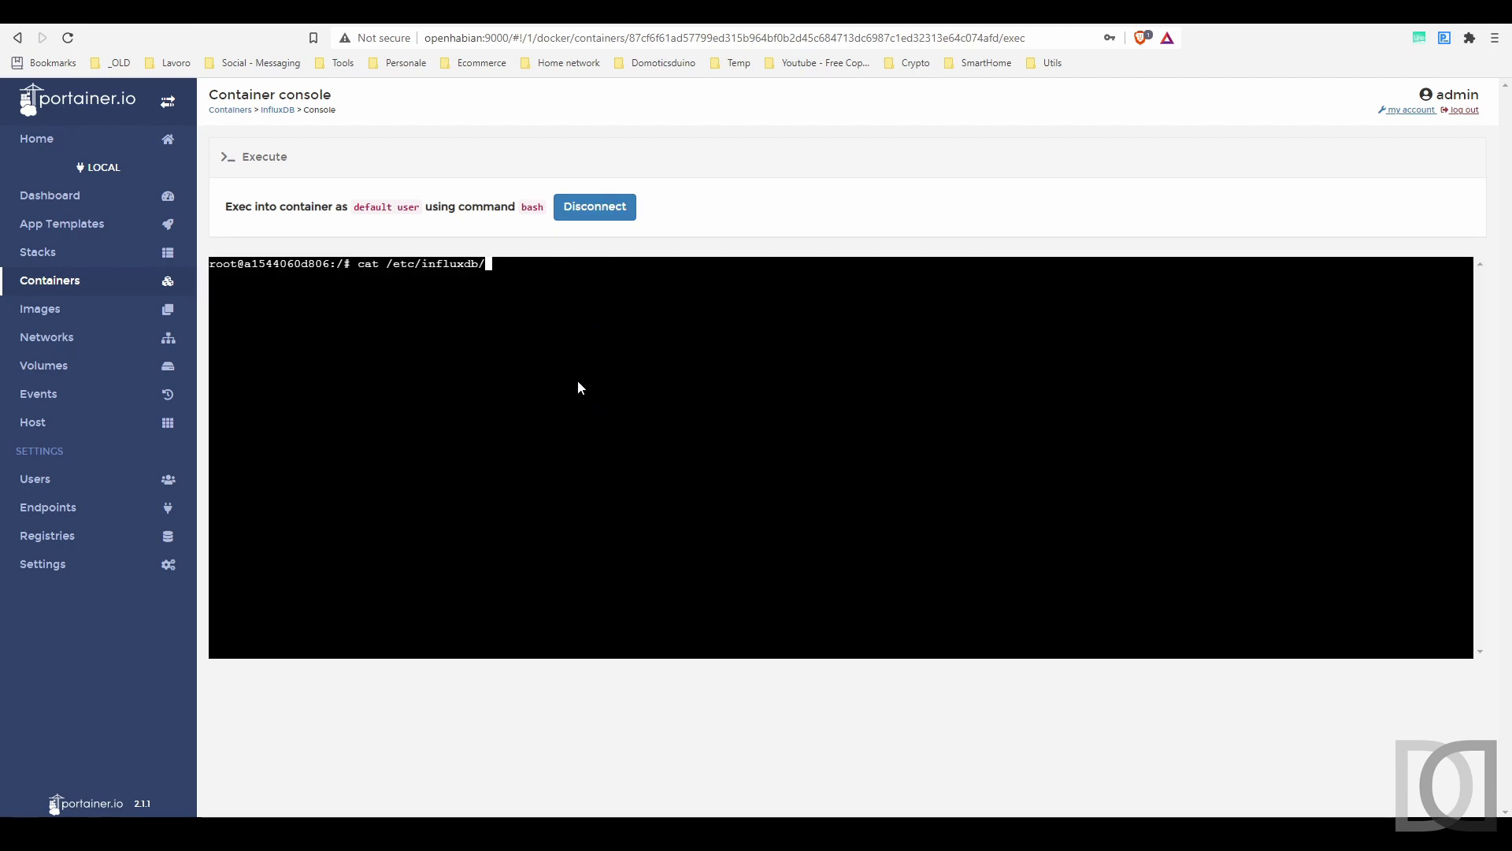
key("Return")
scroll(350, 358, "up", 5)
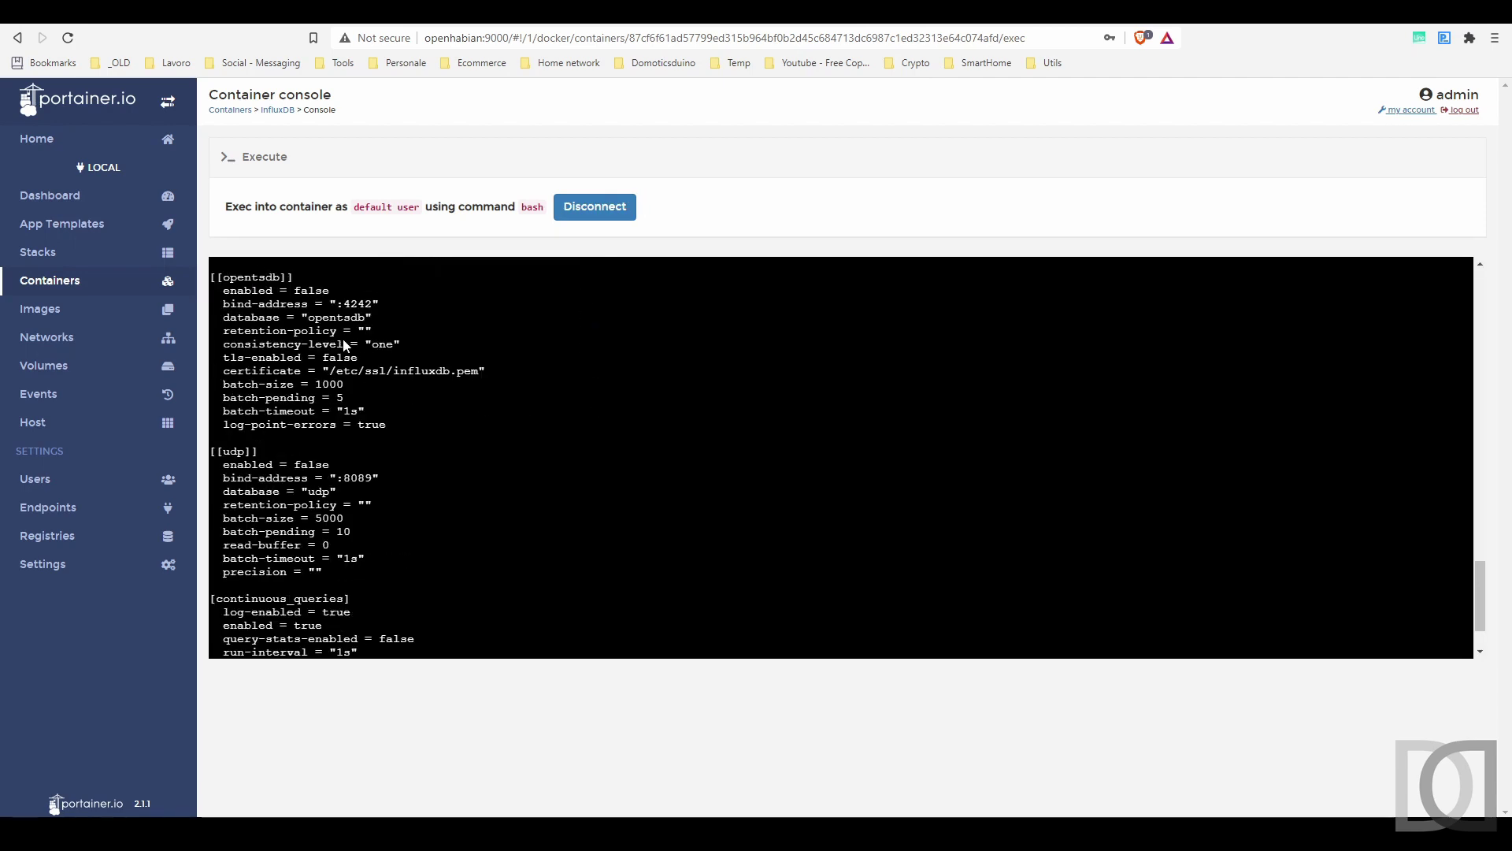
scroll(350, 358, "up", 15)
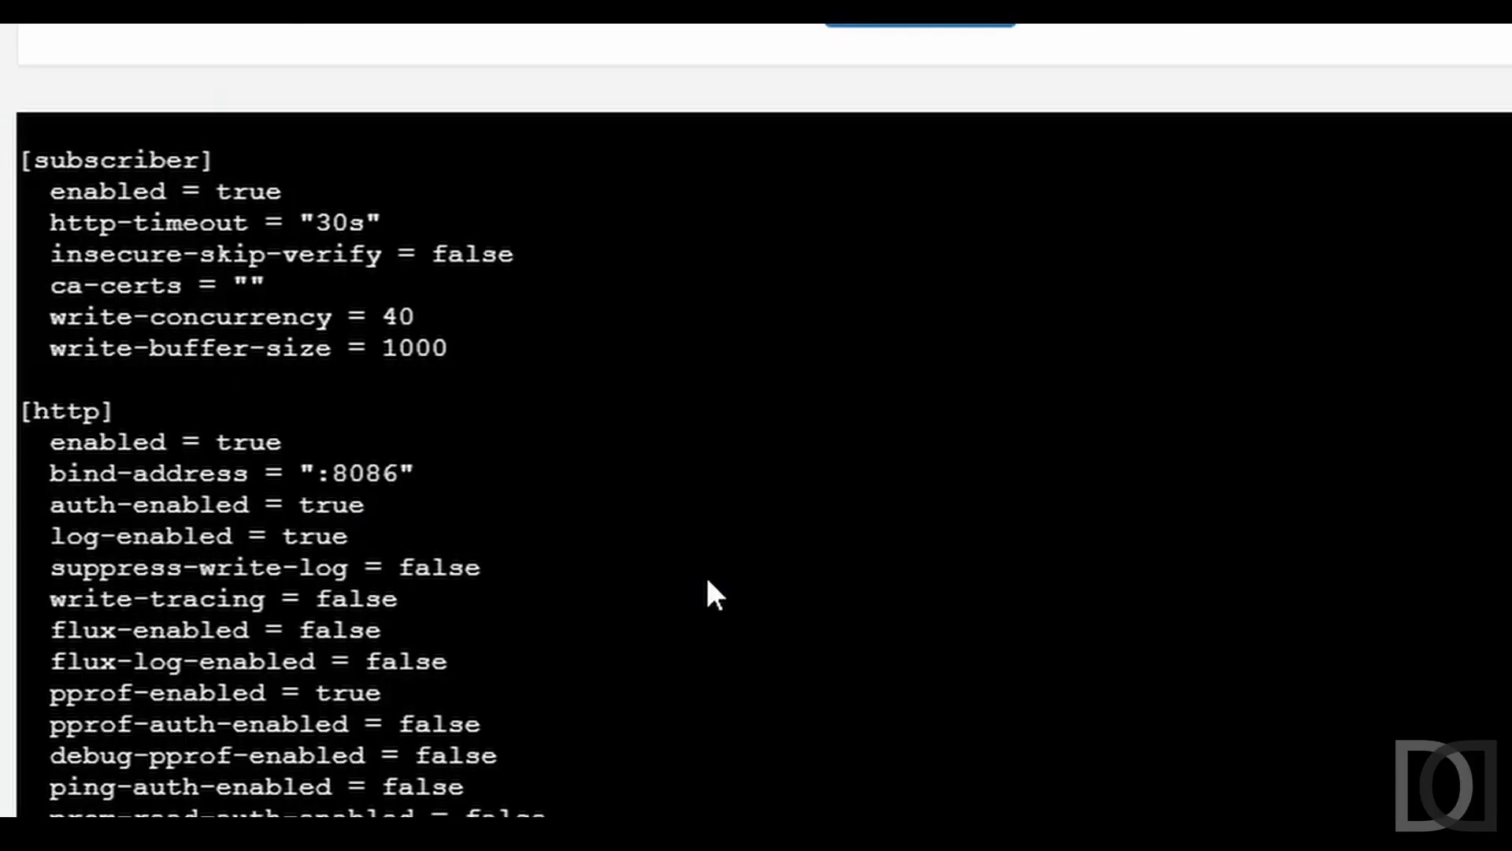
scroll(707, 583, "down", 15)
scroll(707, 582, "down", 3)
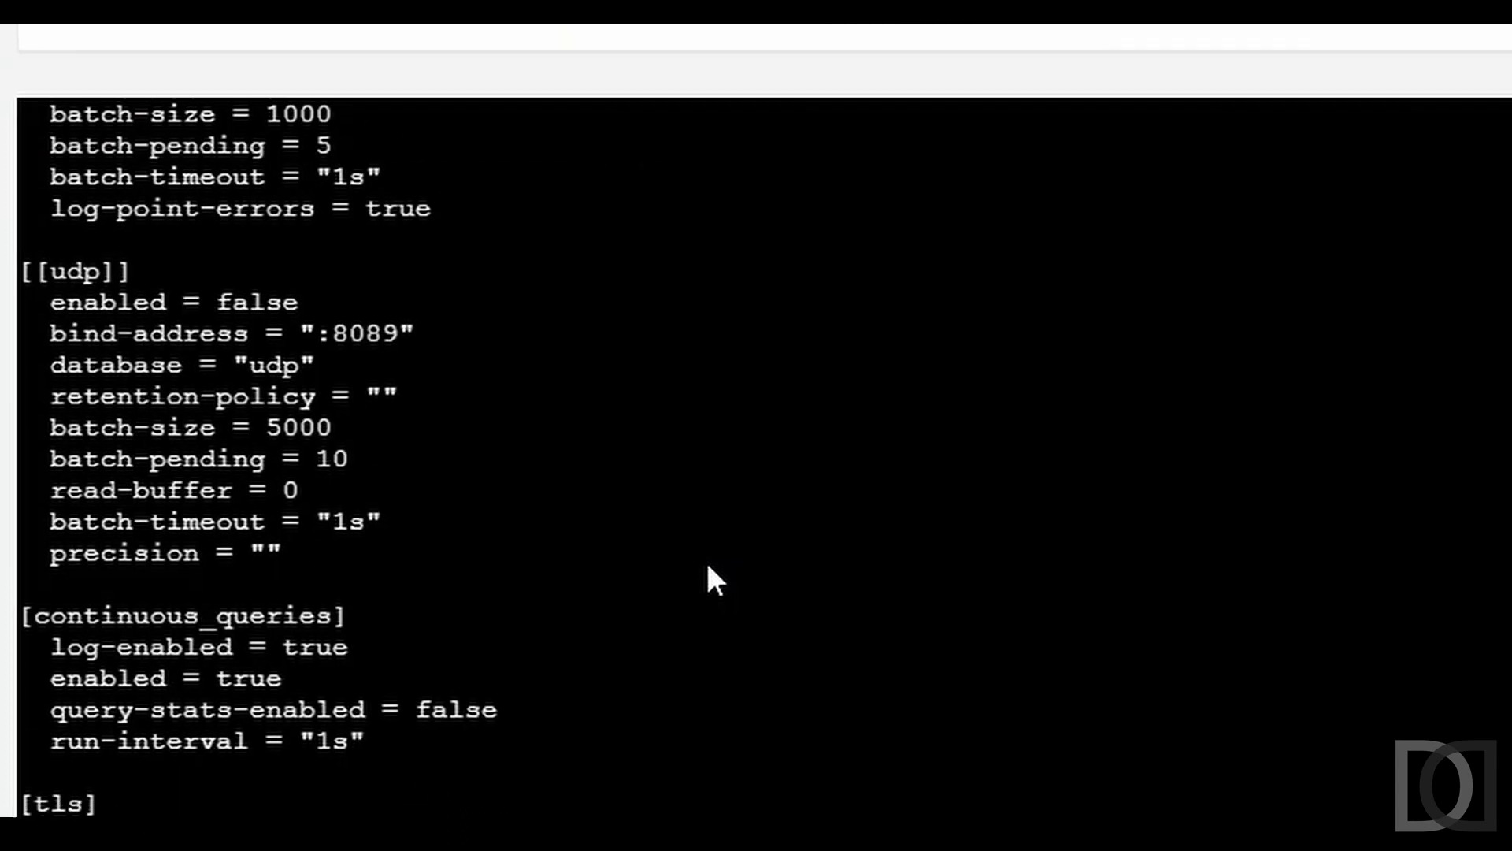
- Try creating user pippo in the influx shell, then authenticate as the admin user
type("reate user ")
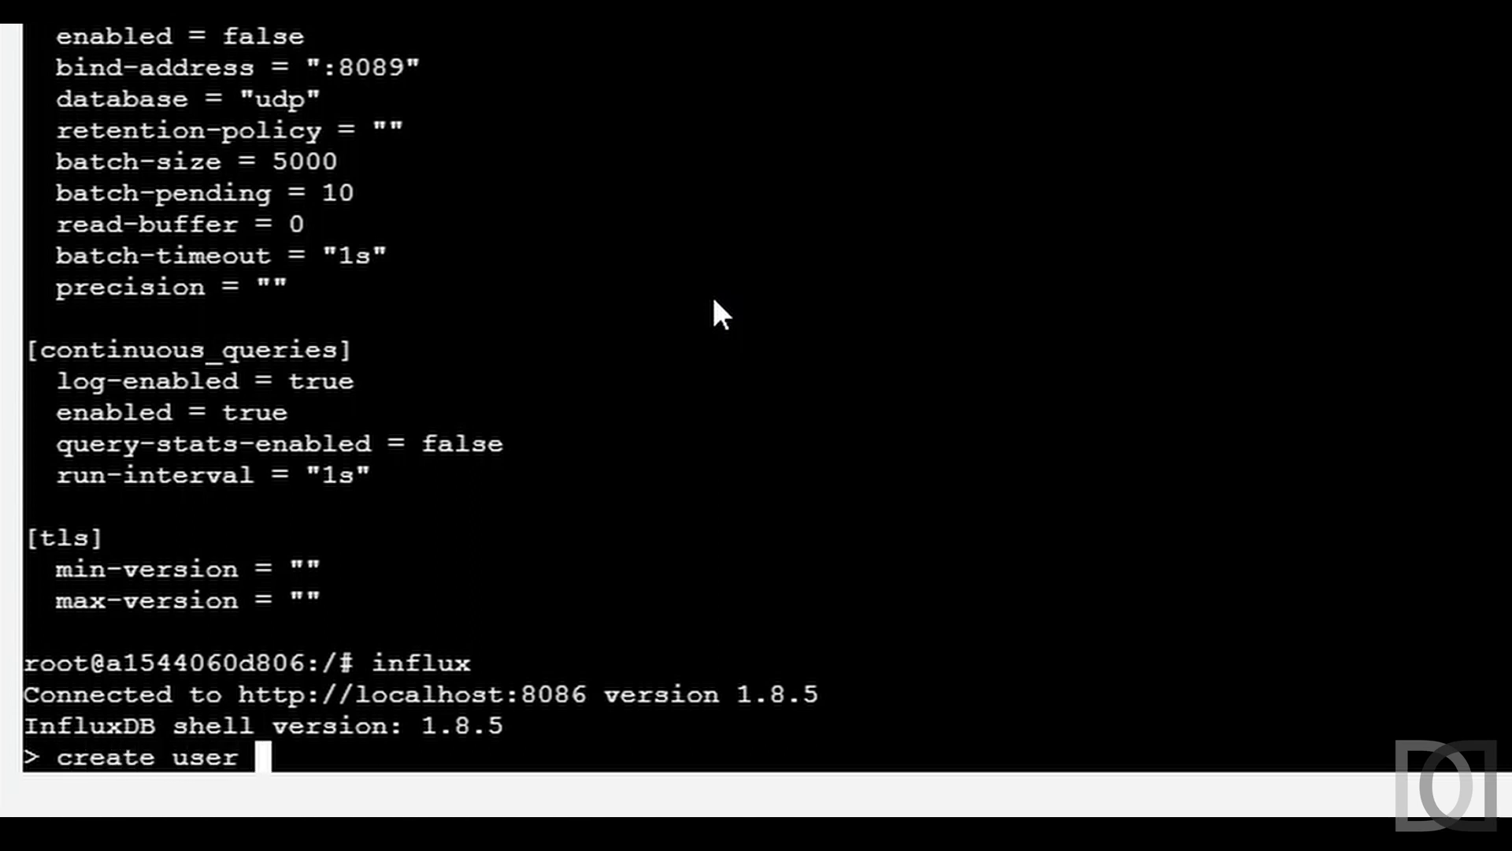
type("pippo wi")
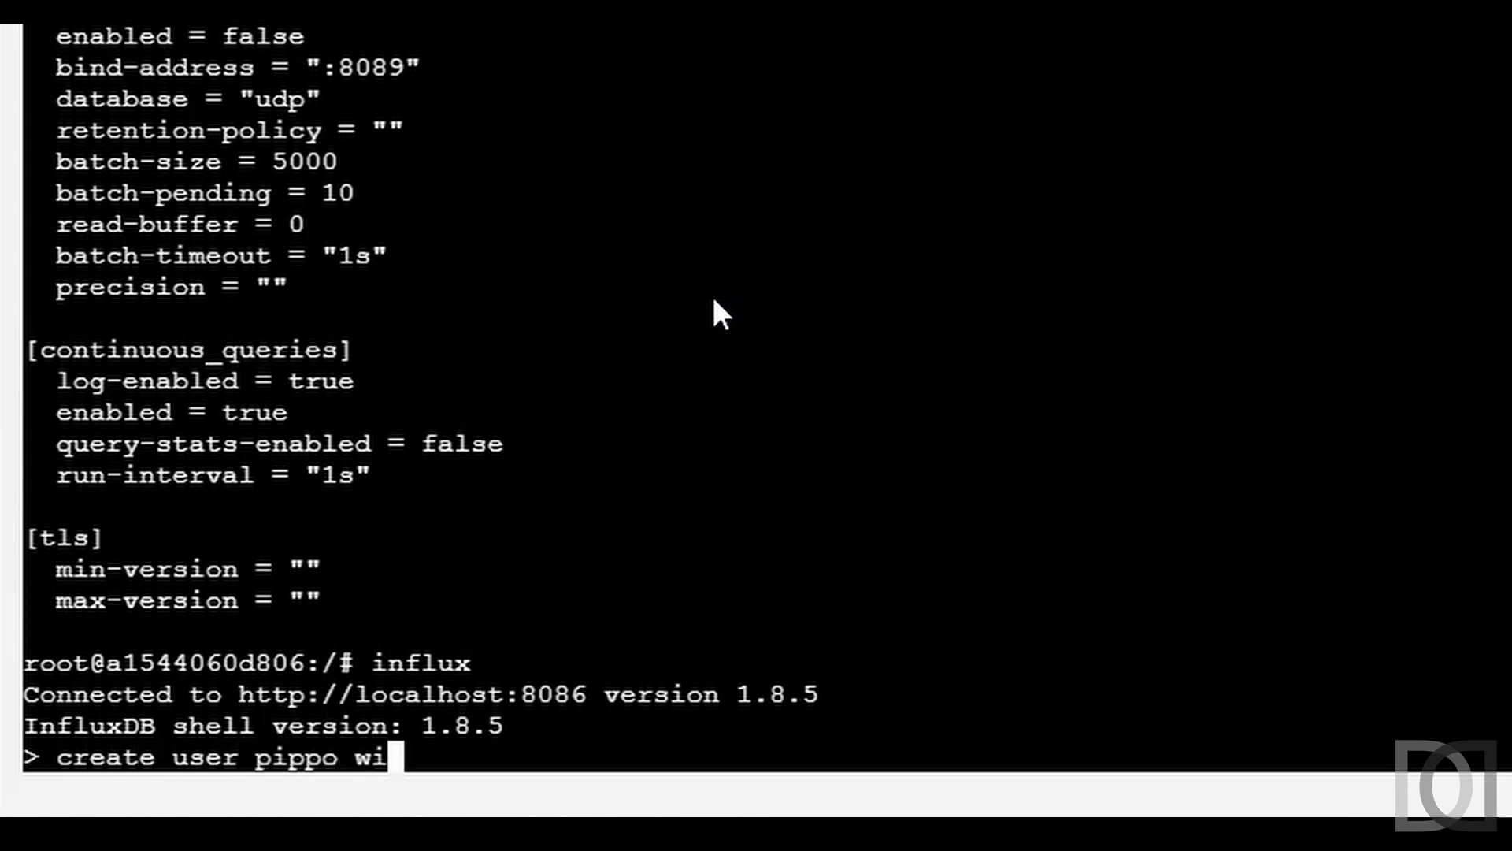
type("th password '")
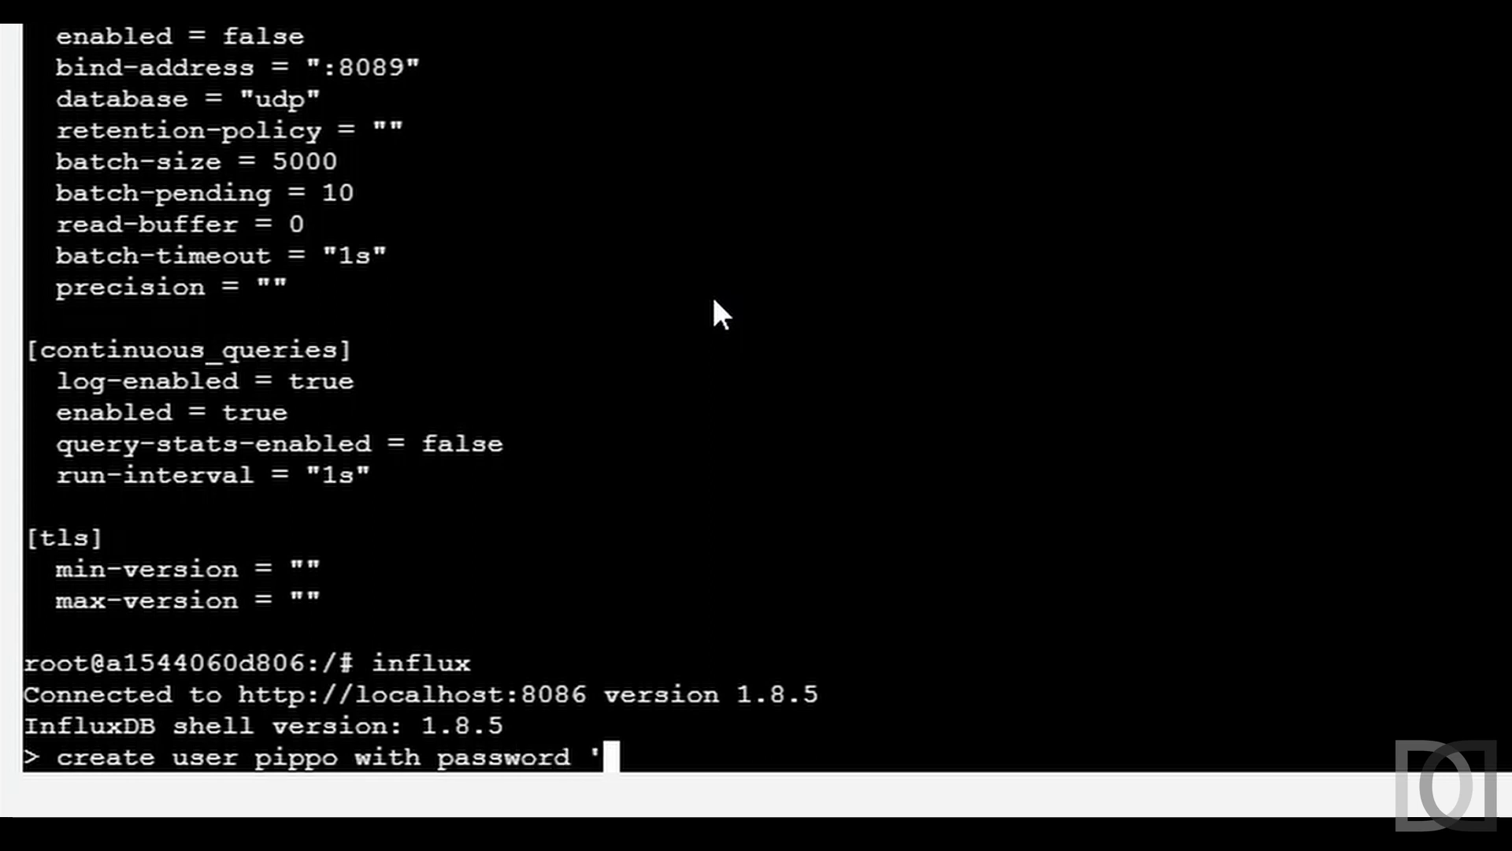
type("pippo'")
key("Return")
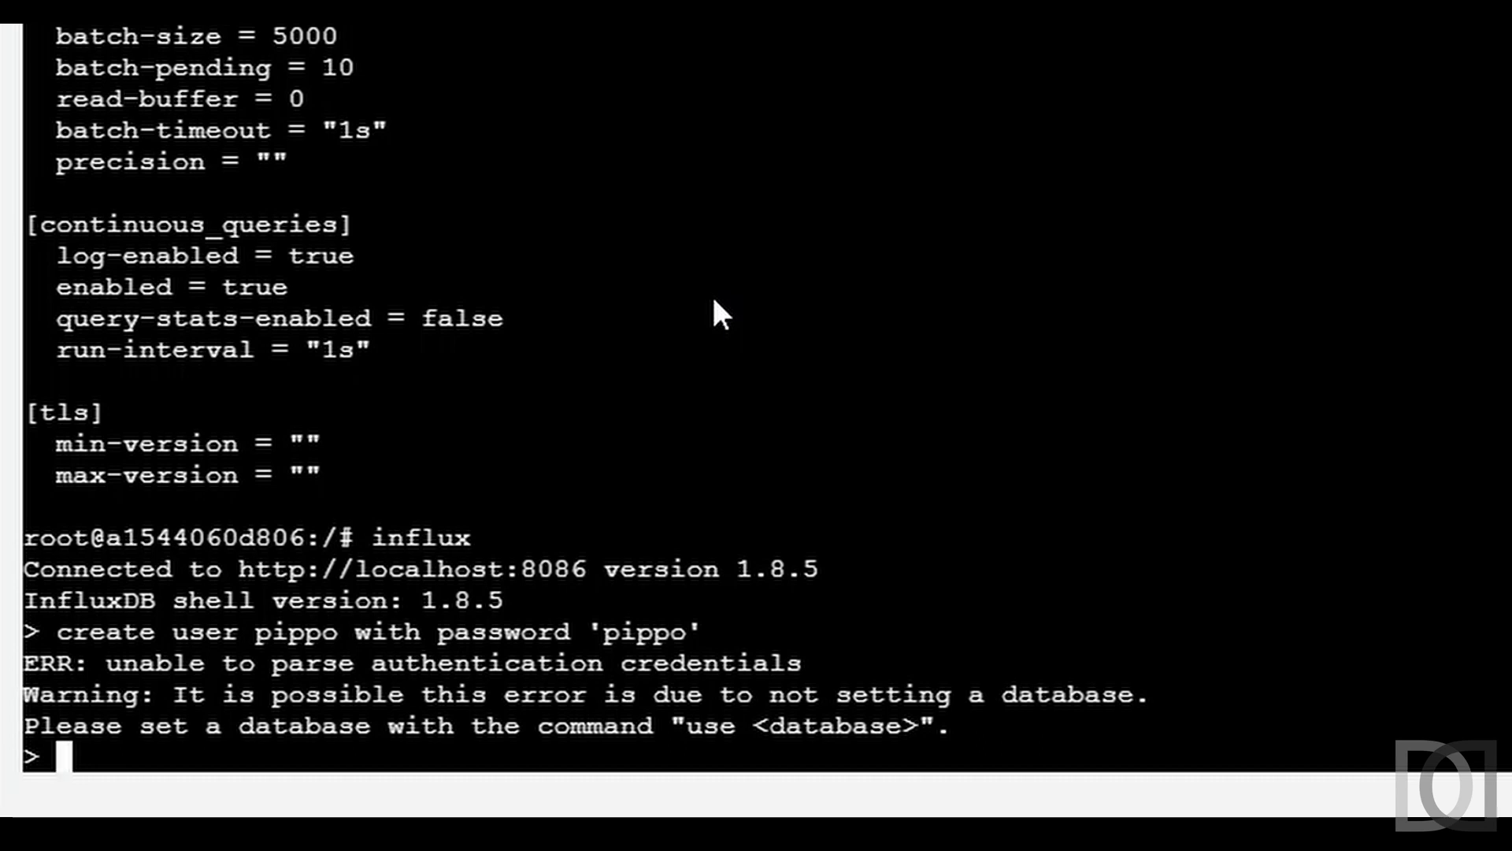
type("auth")
key("Return")
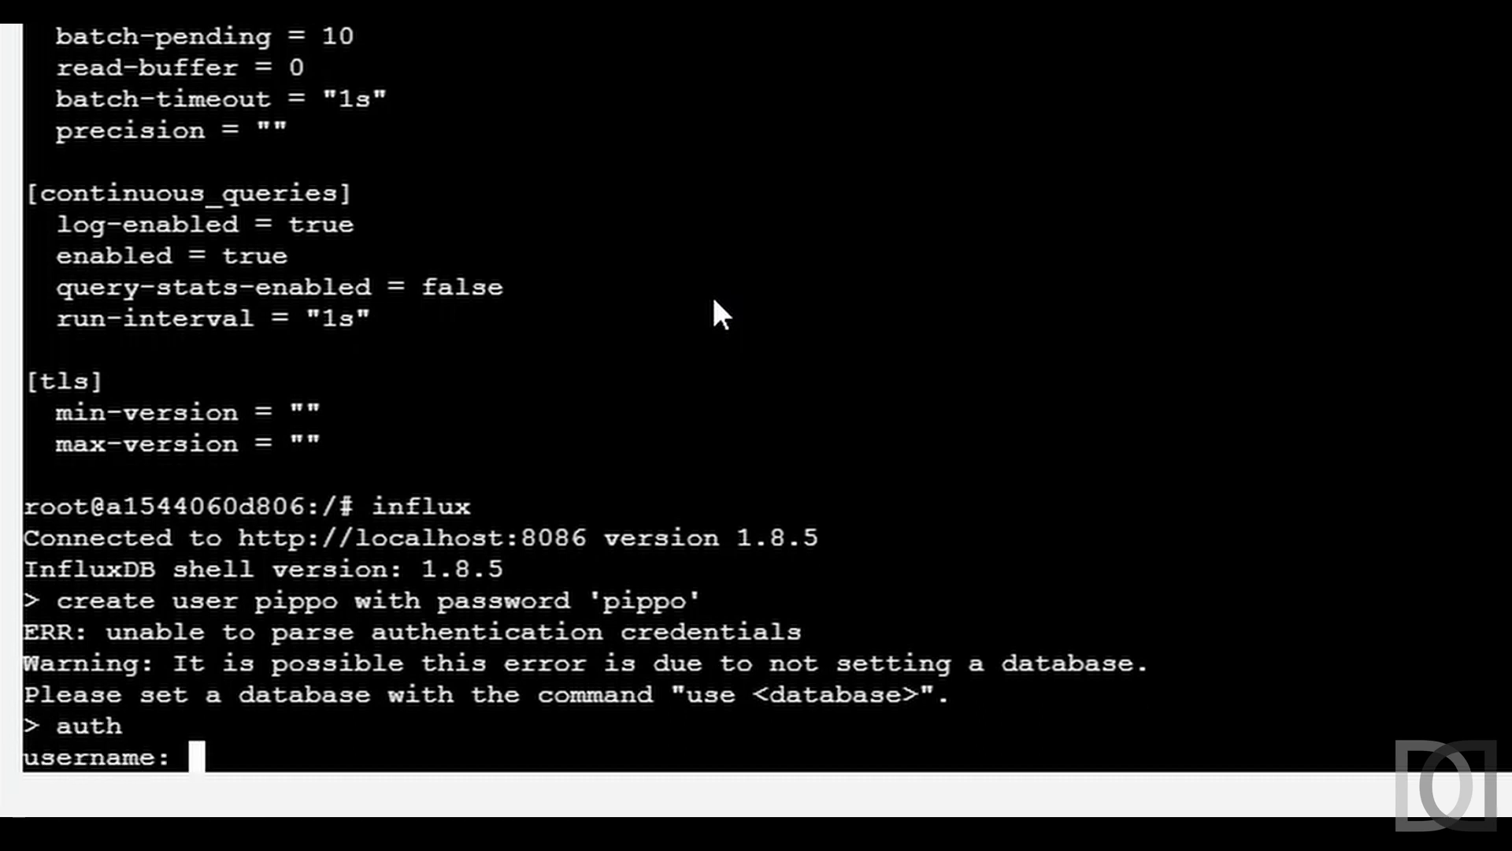
type("admin")
key("Return")
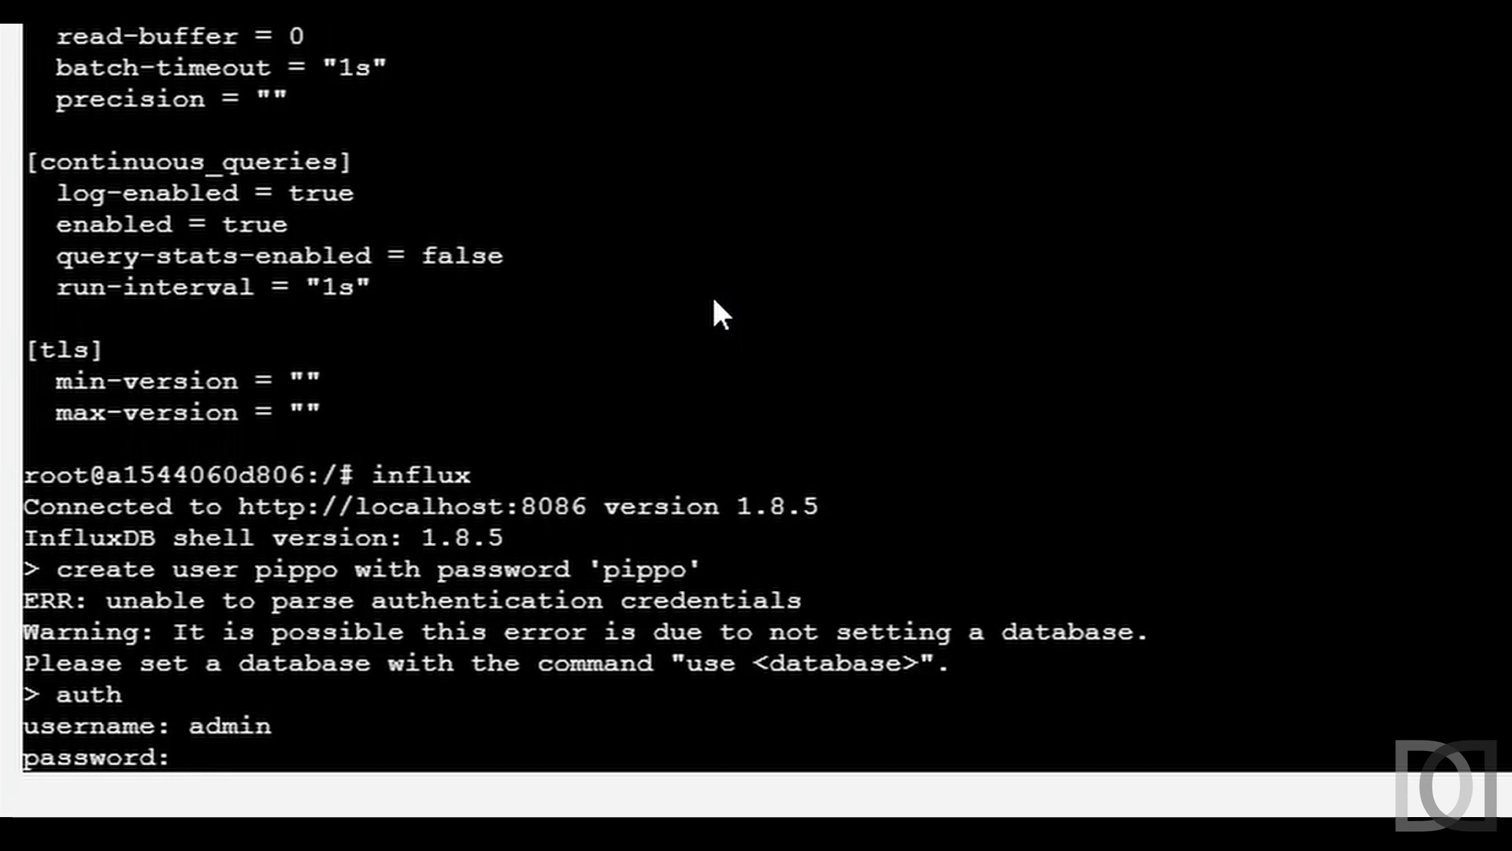
key("Return")
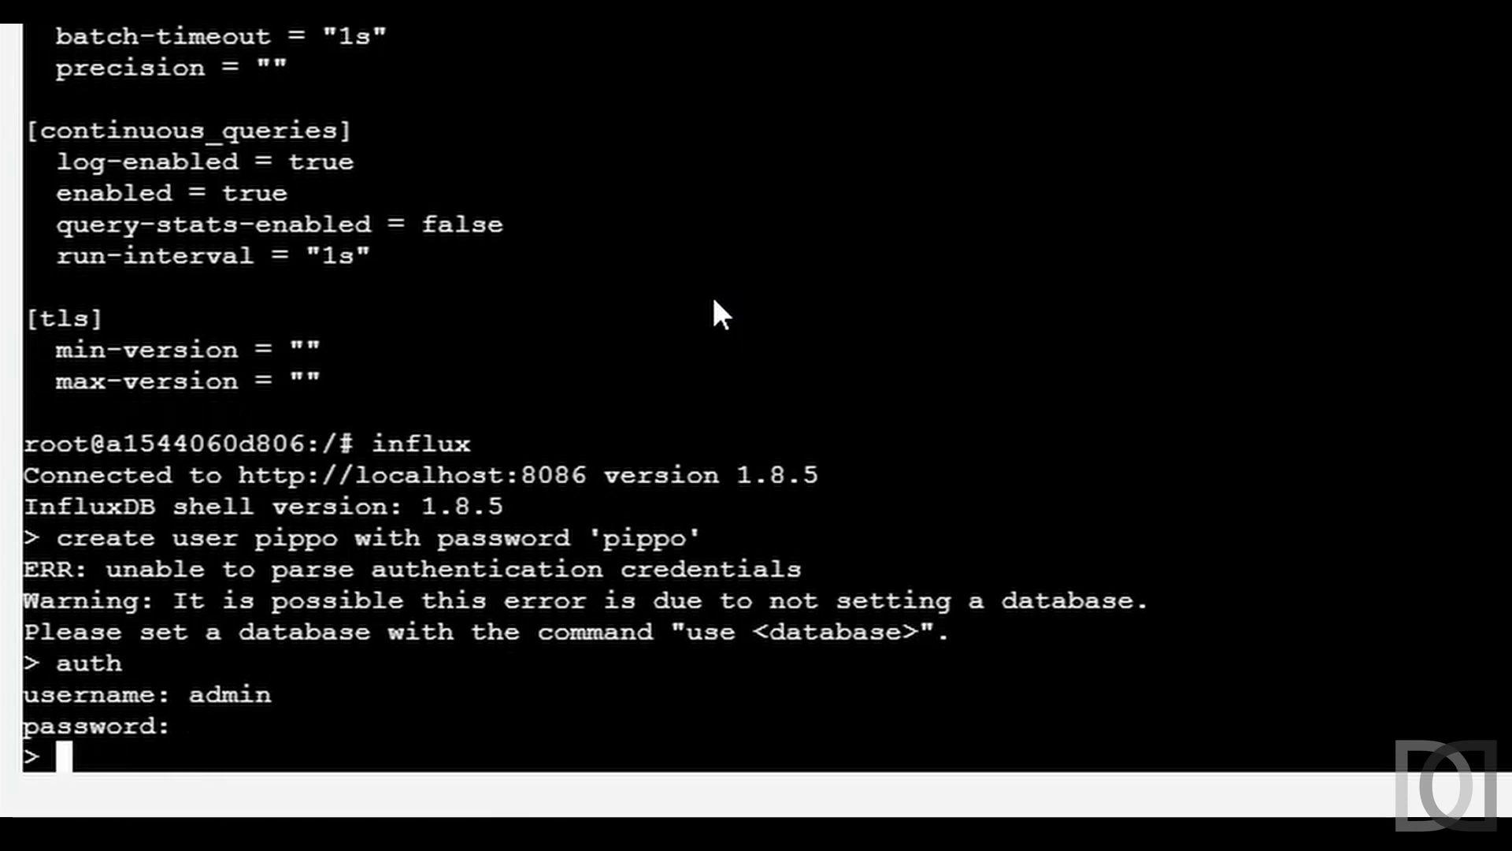
- Rerun the create user pippo command from history with a corrected password
key("Up")
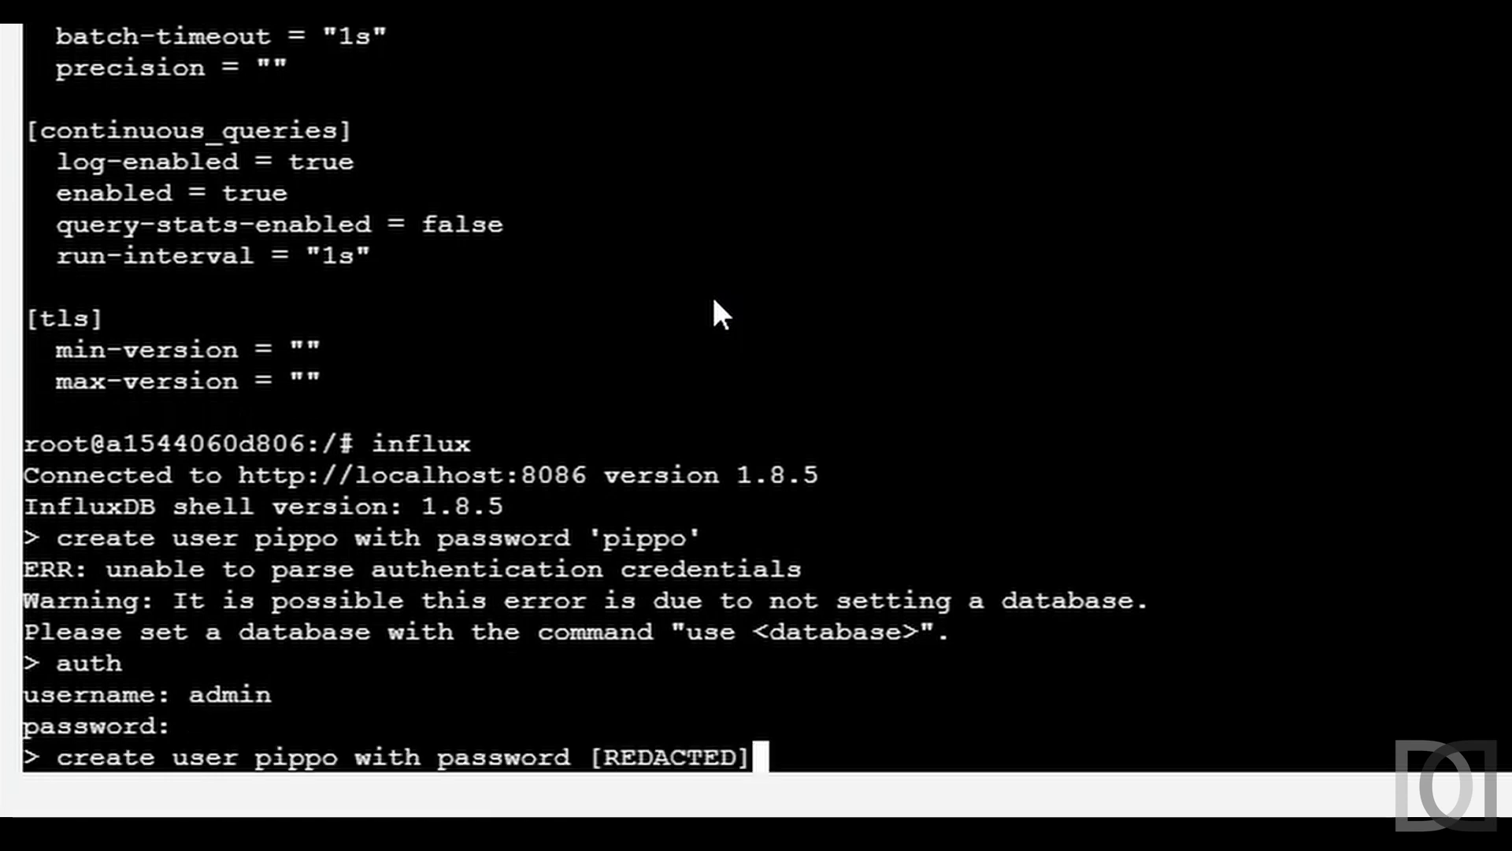
key("Down")
key("Up")
key("BackSpace")
key("BackSpace")
key("BackSpace")
key("BackSpace")
key("BackSpace")
key("BackSpace")
key("BackSpace")
key("BackSpace")
key("BackSpace")
type("'pippo'")
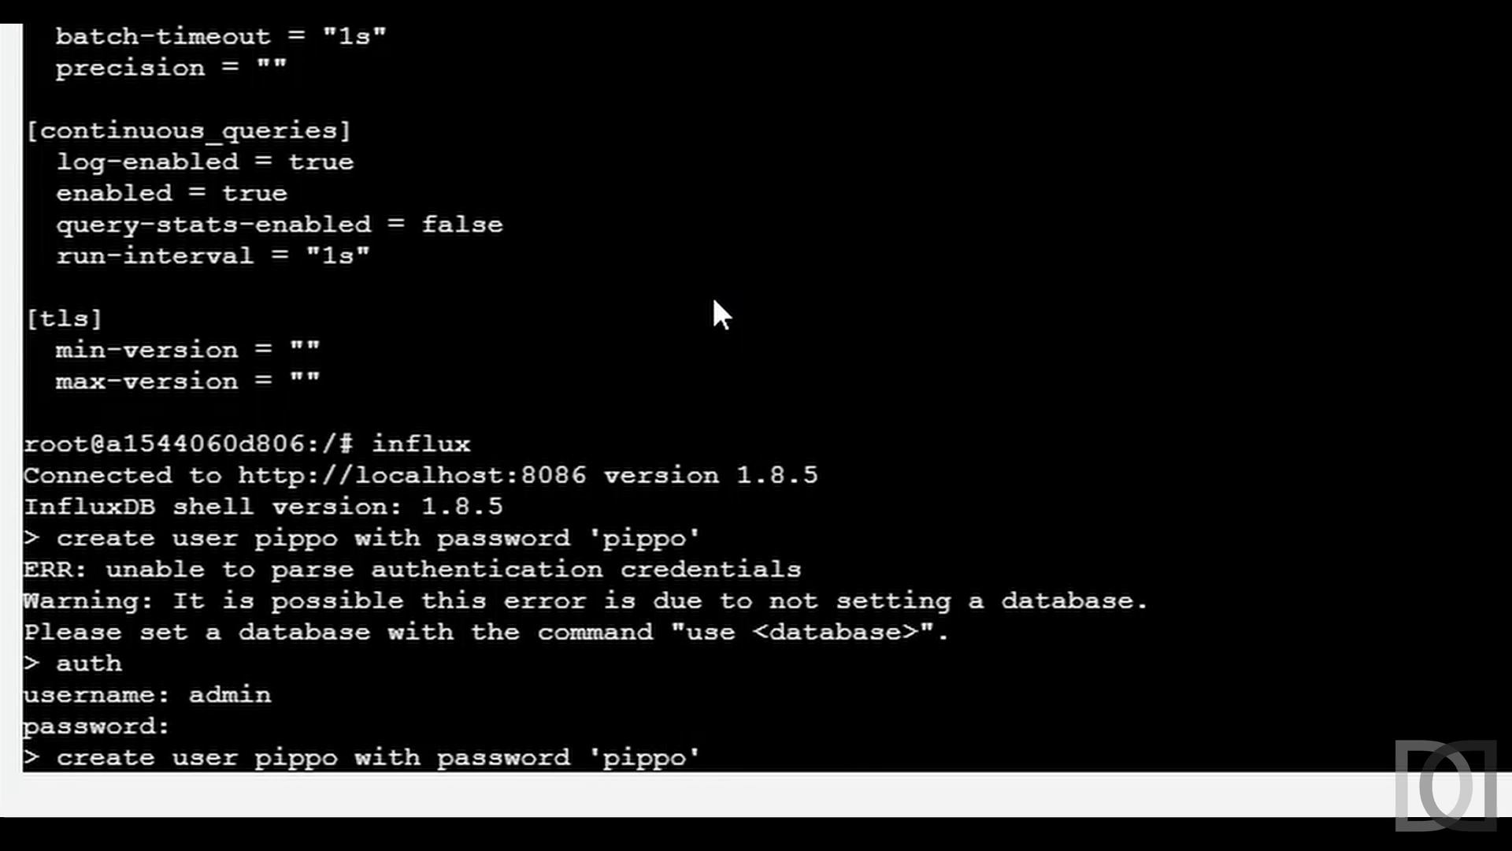
key("Return")
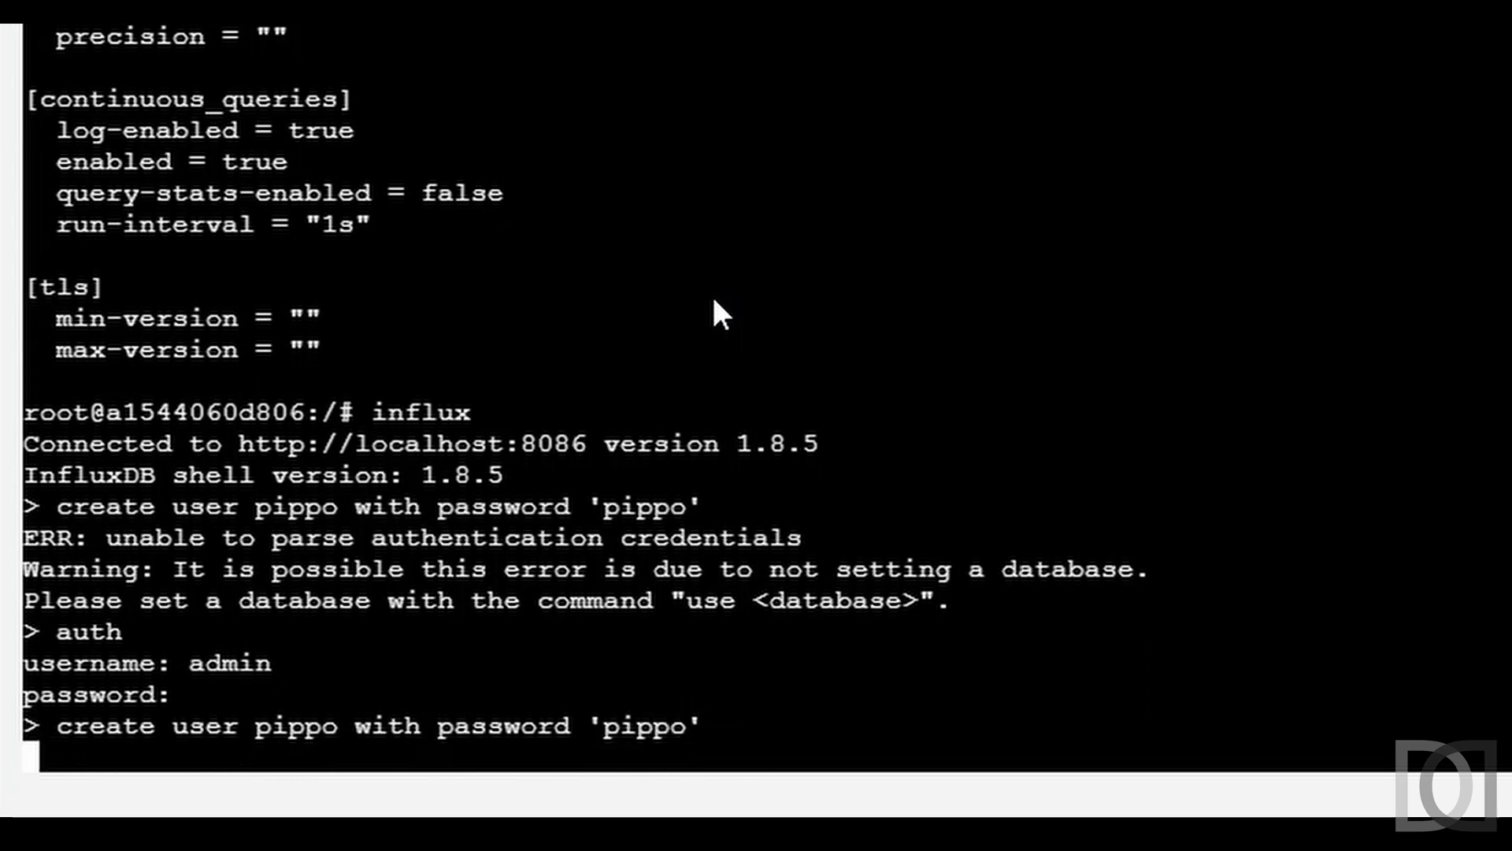
- List the InfluxDB users, drop user pippo, and list users again to confirm
type("show users;")
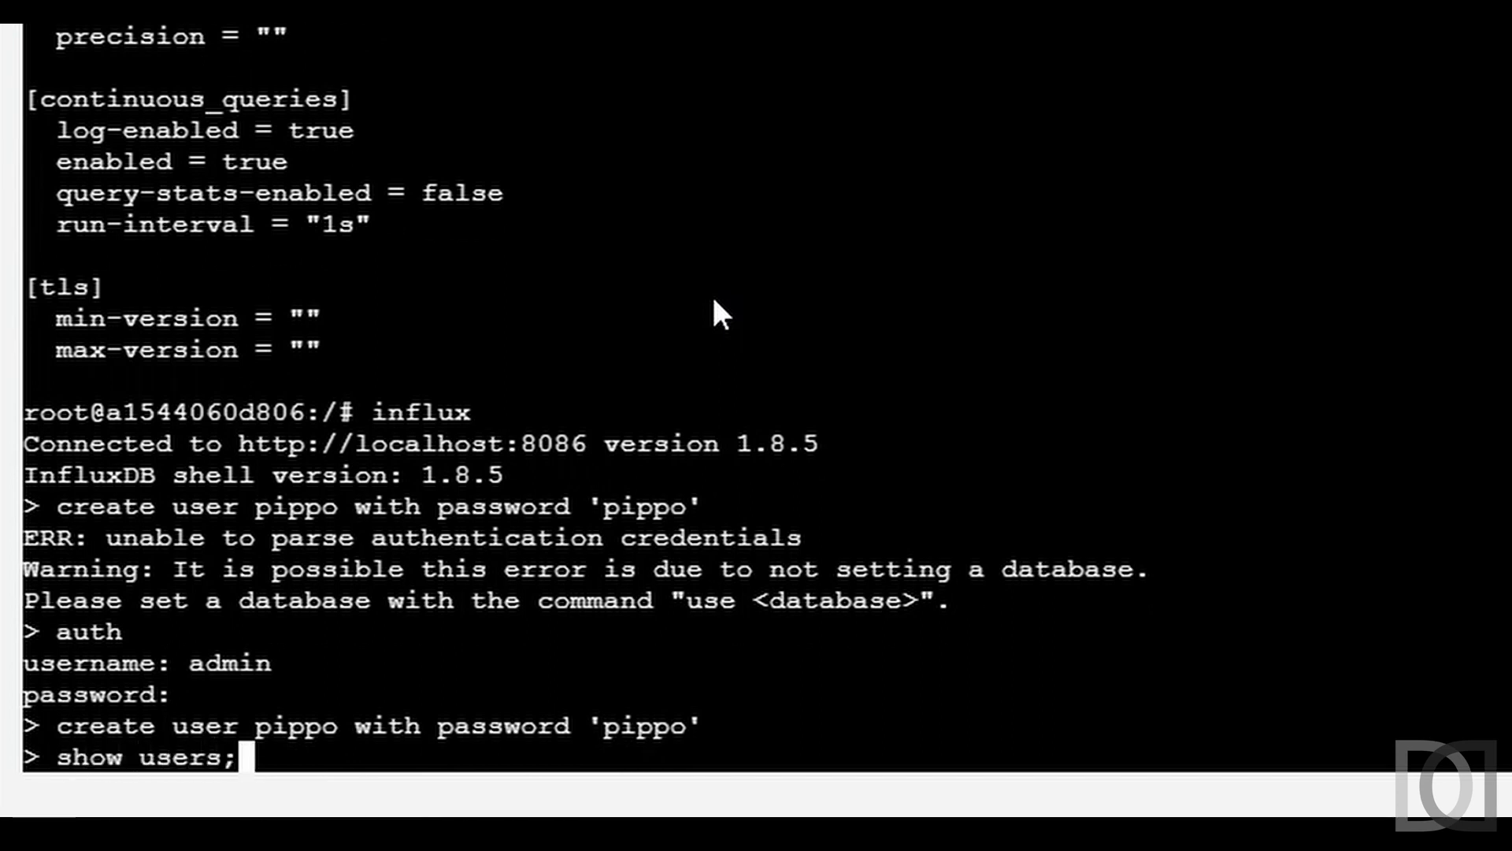
key("BackSpace")
key("Return")
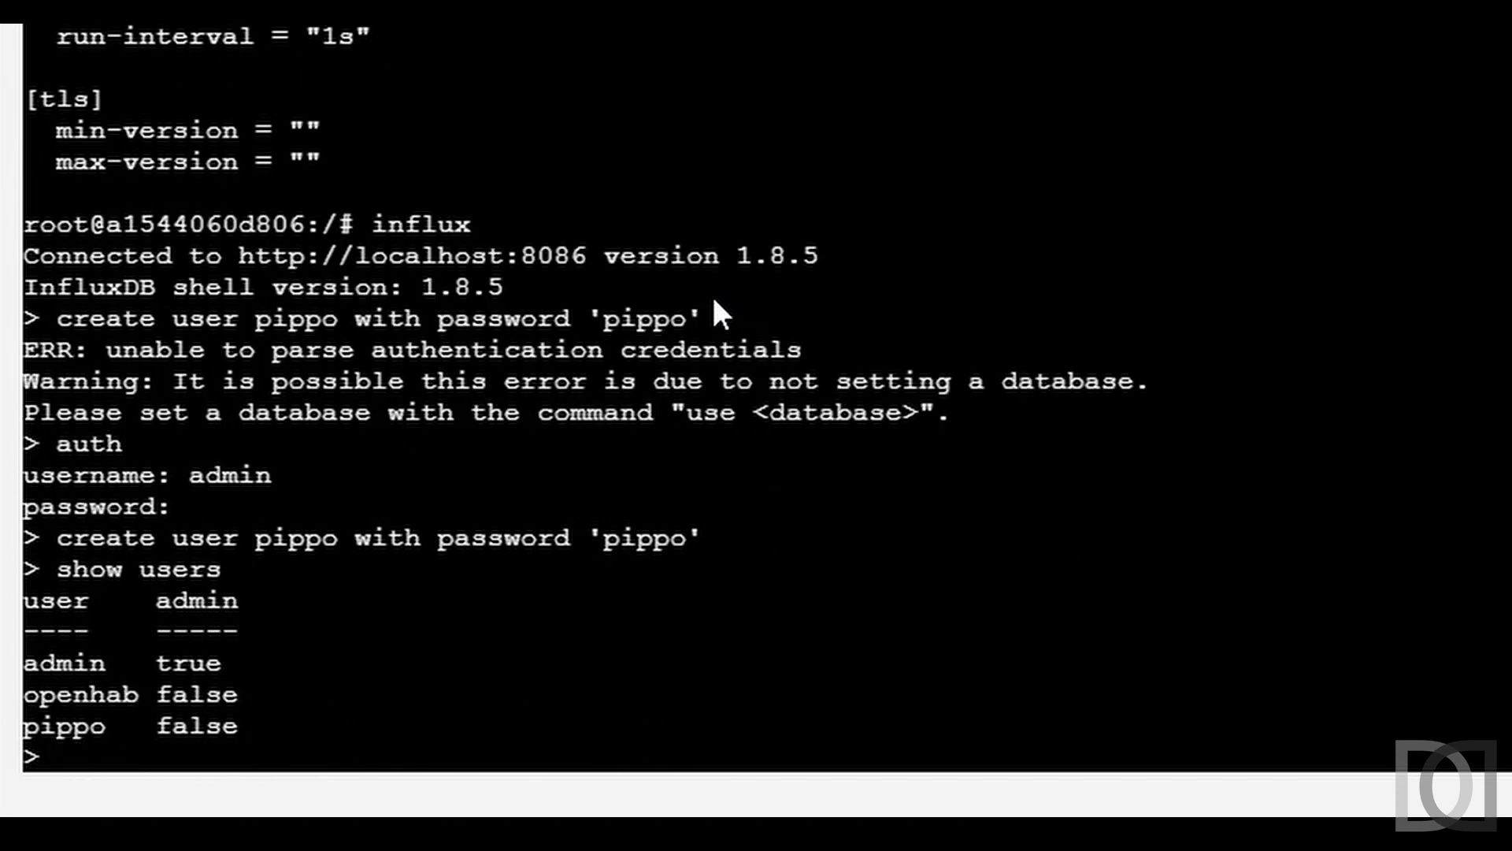
type("drop user ")
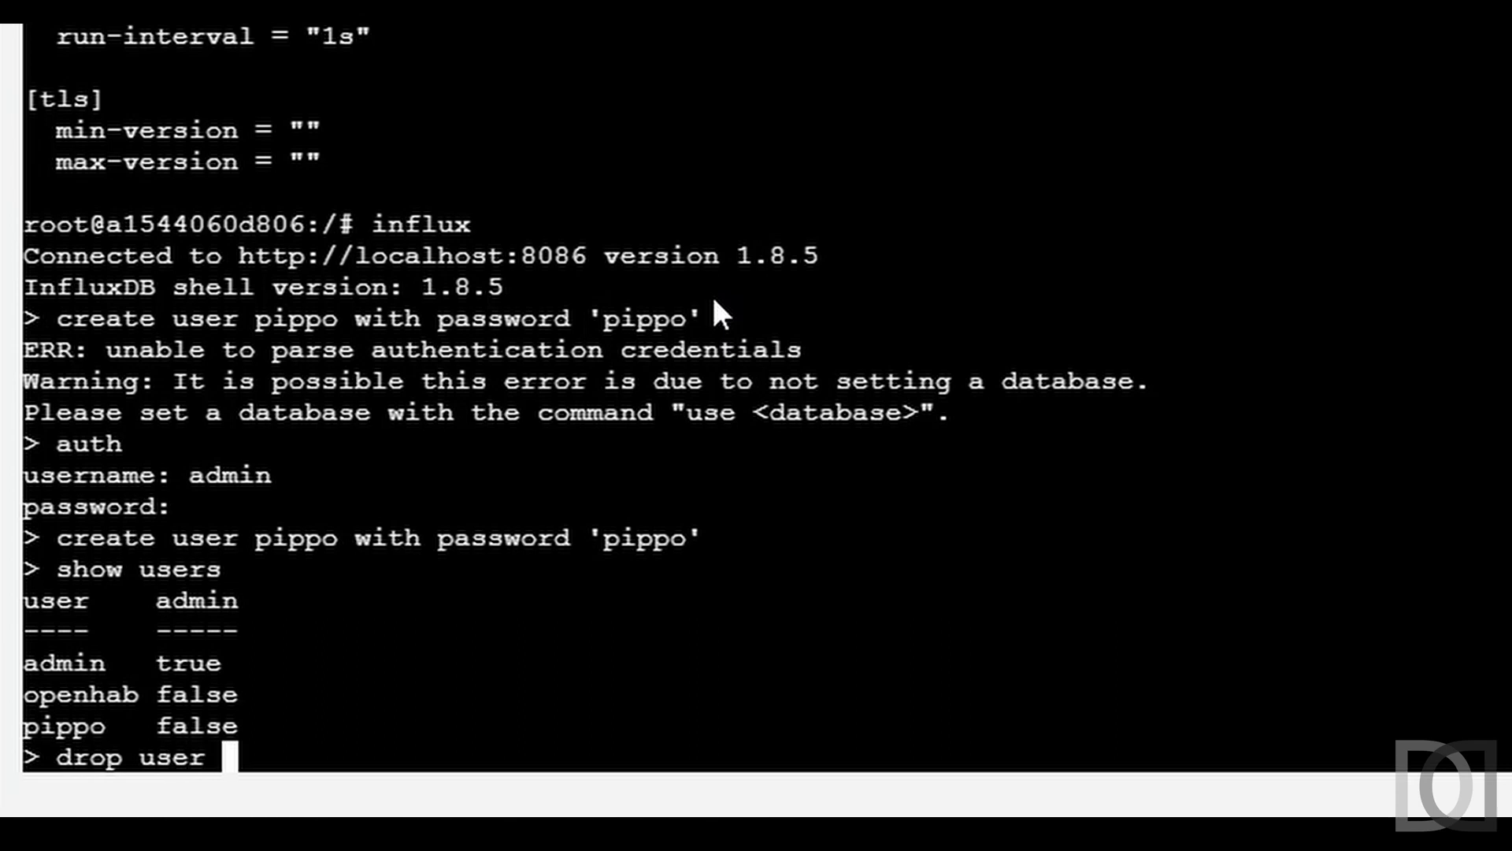
type("pippo")
key("Return")
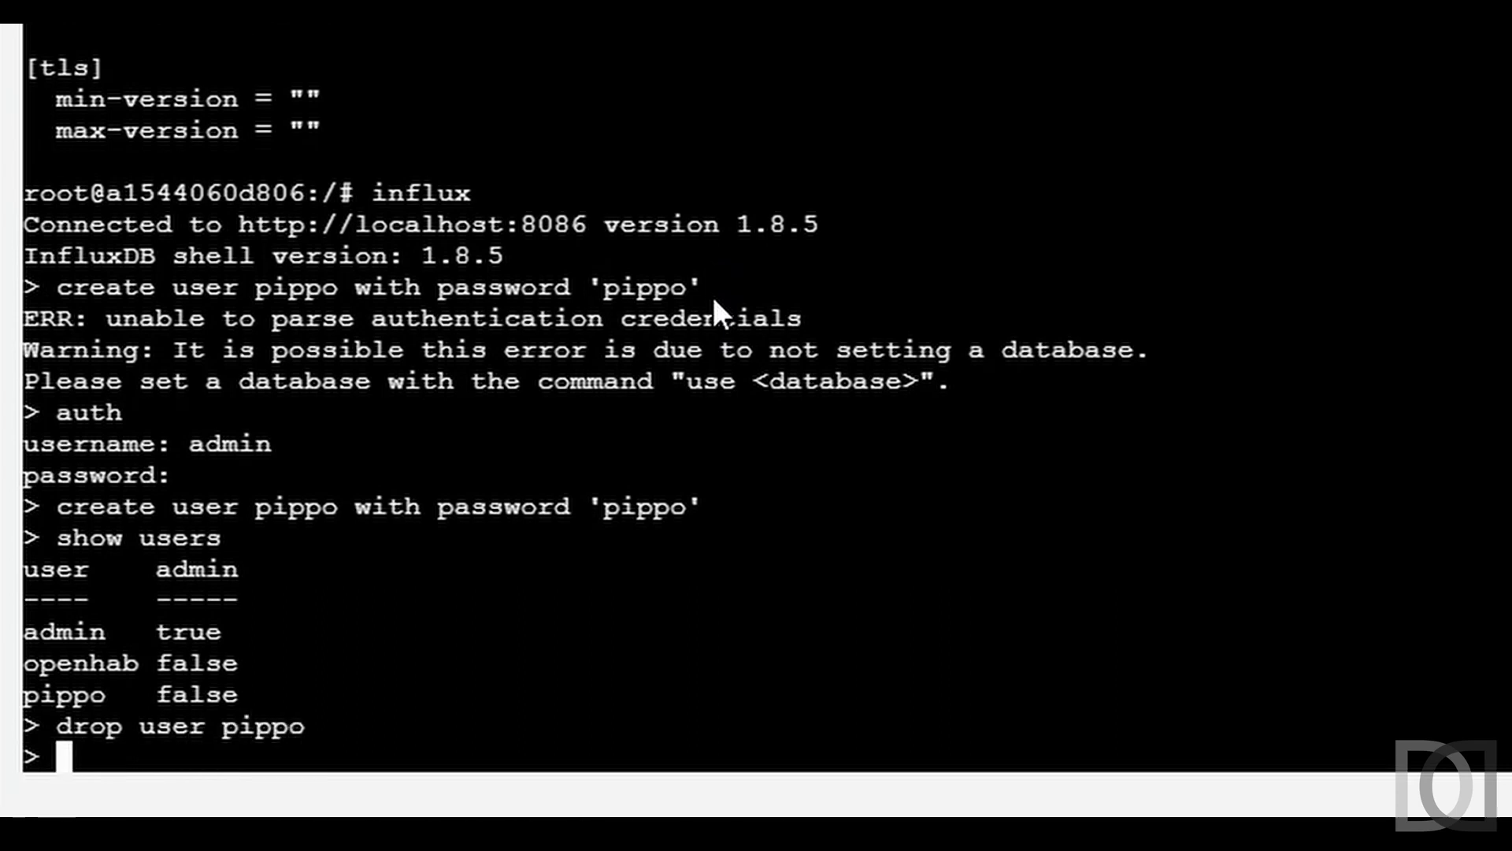
key("Up")
key("Up")
key("Return")
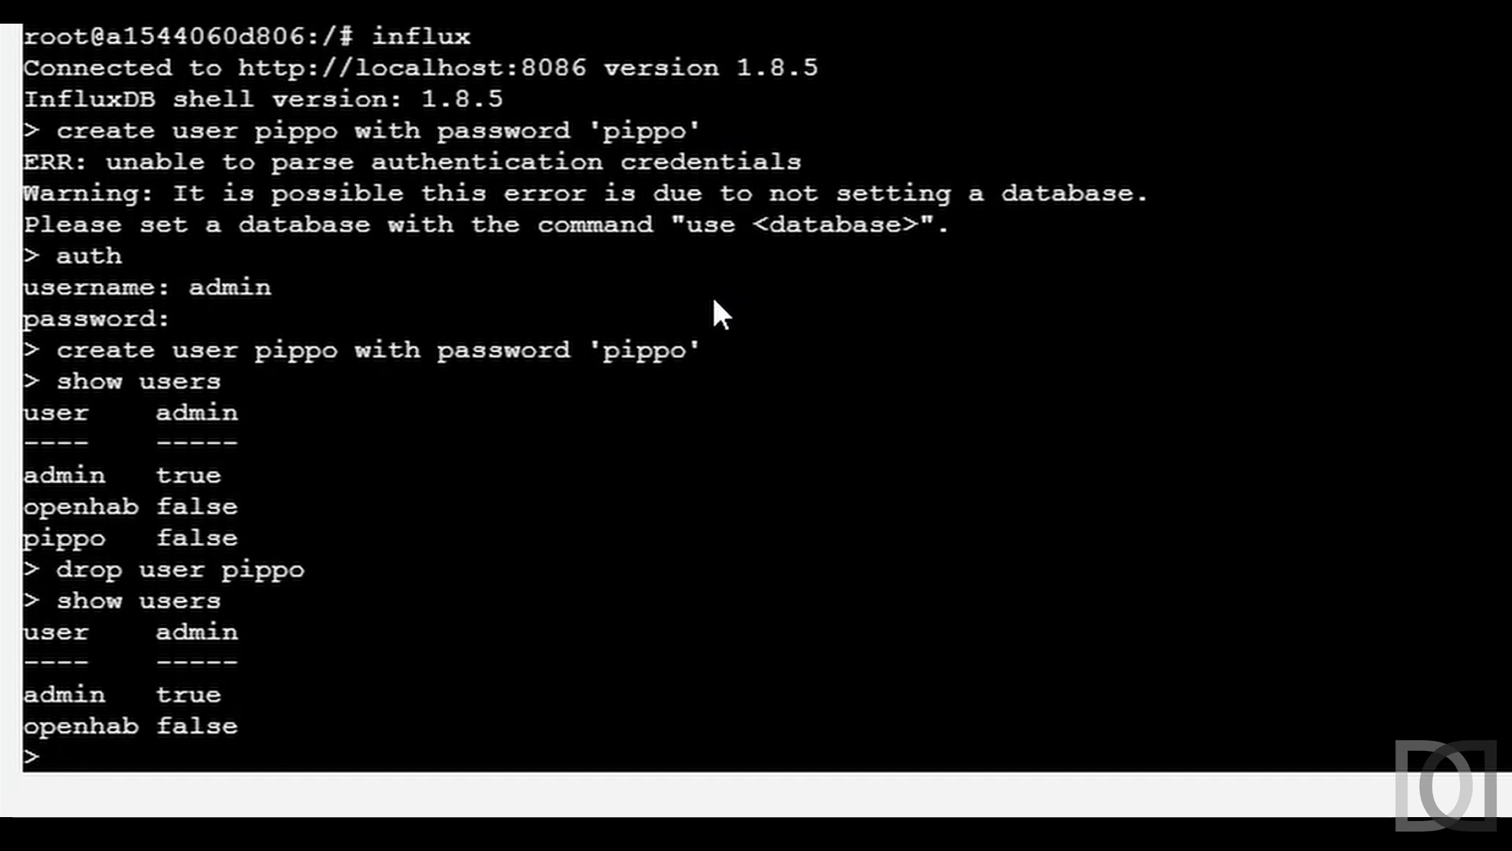
- Create the openhab database with 'create database openhab'
type("create")
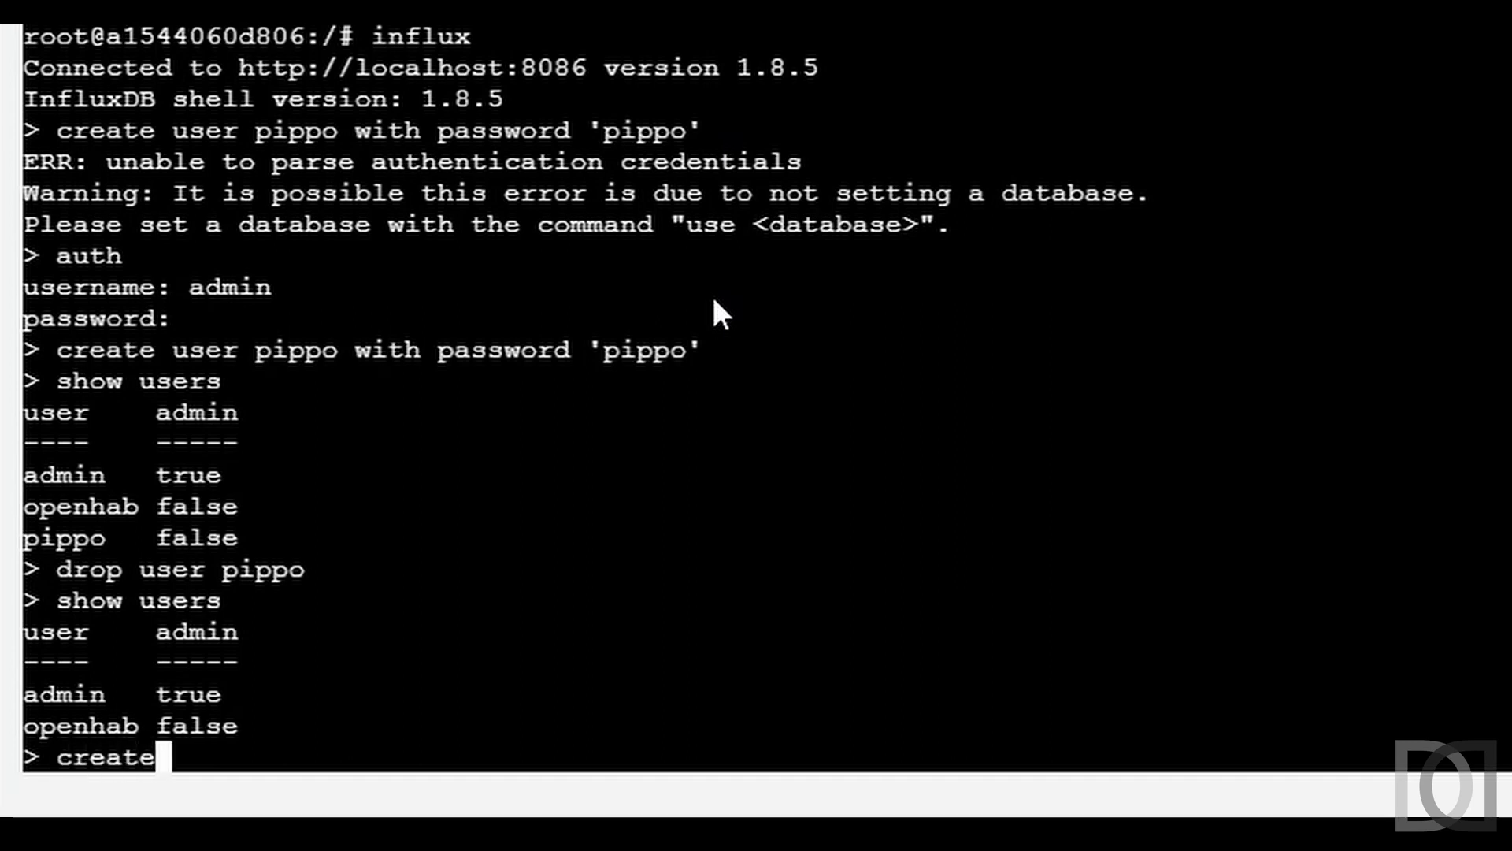
type(" database openhab")
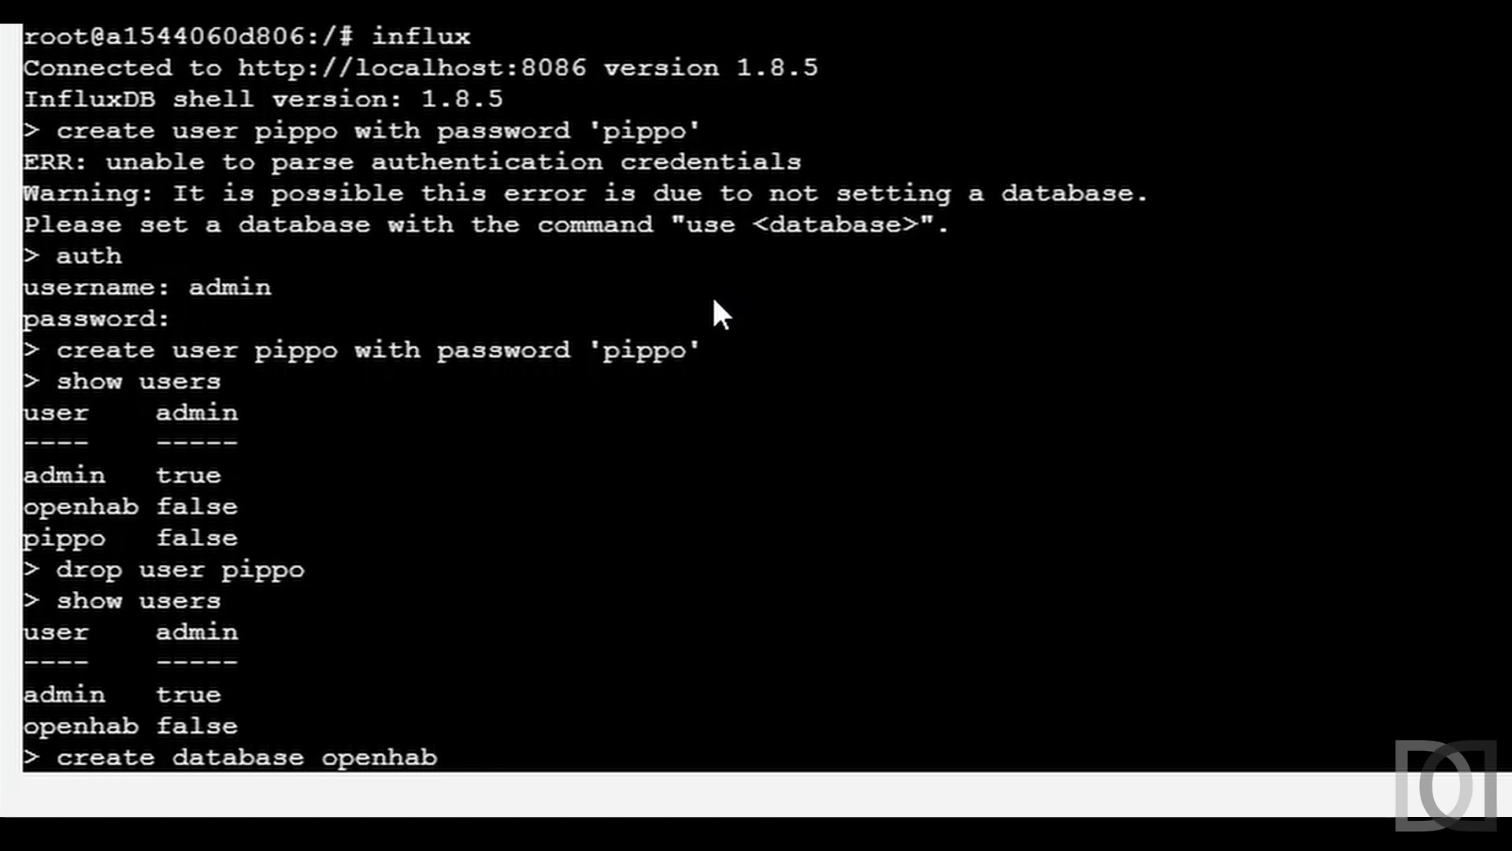
key("Return")
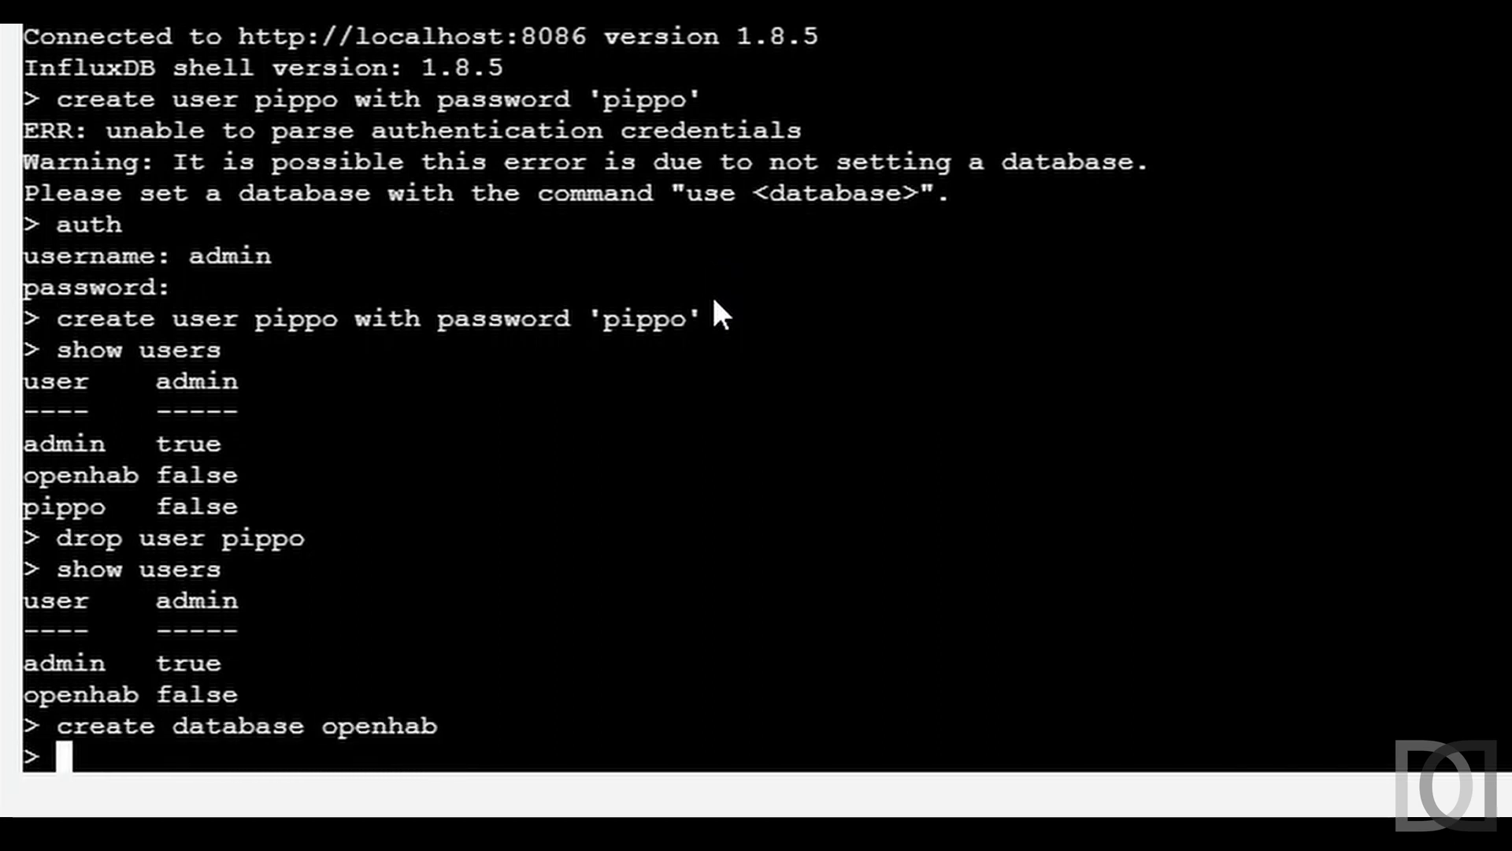
type("crea")
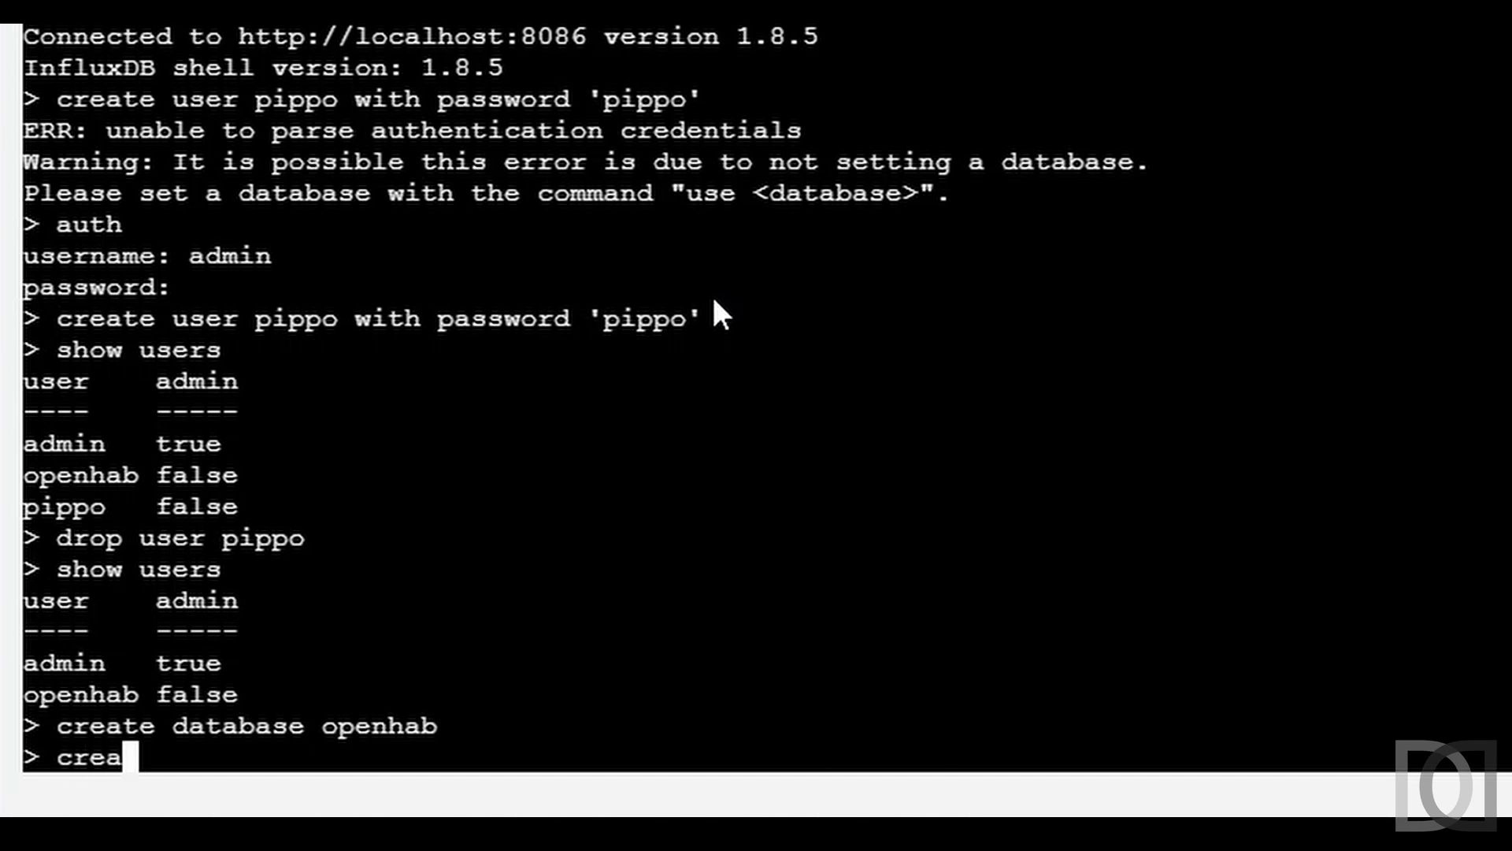
type("te database open")
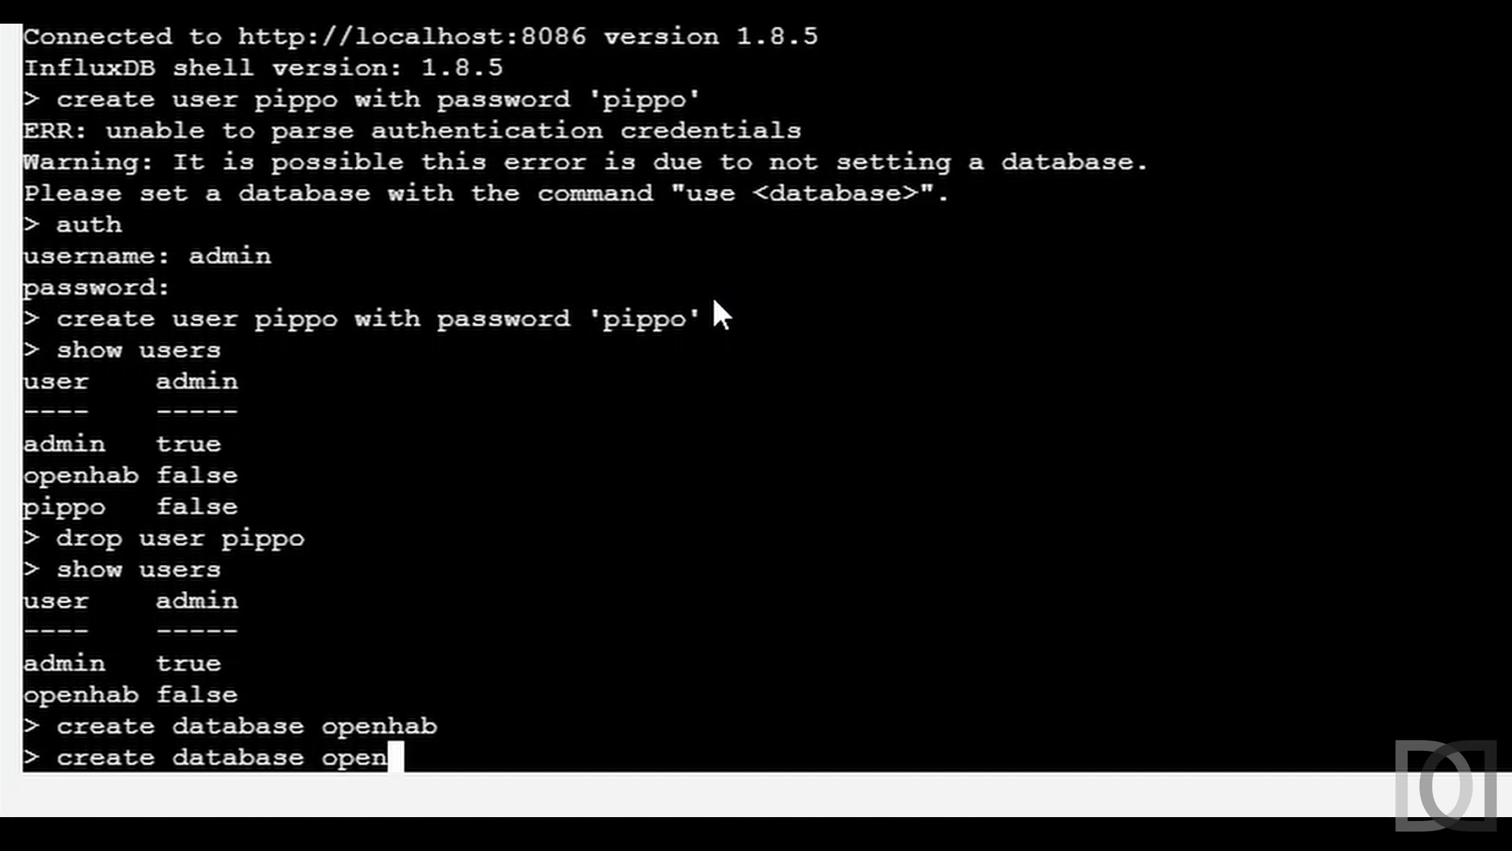